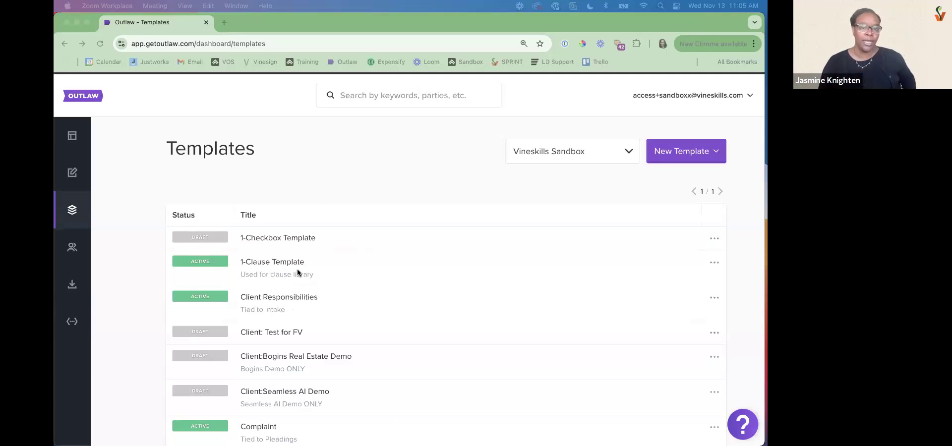
# Look through the team's workflows, checkpoint groups and document themes
pyautogui.click(278, 23)
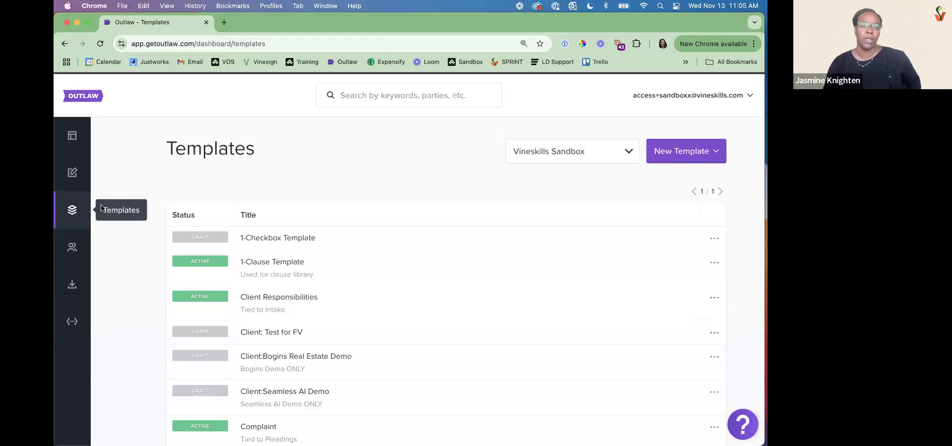
pyautogui.click(70, 251)
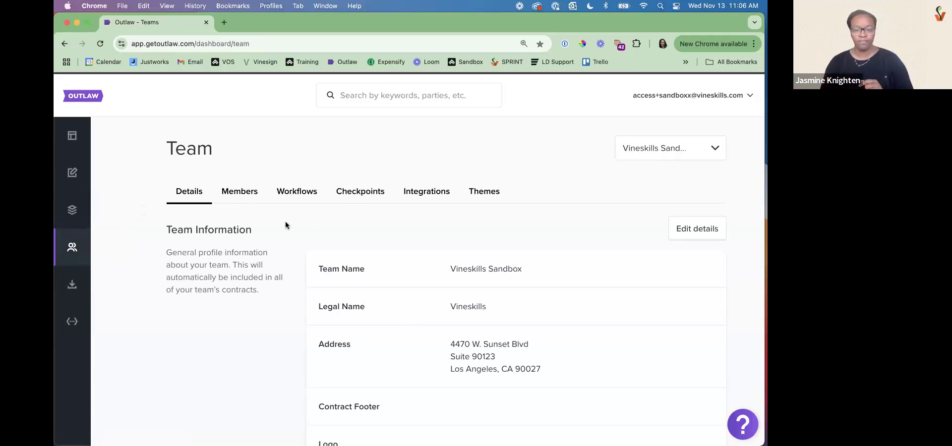
pyautogui.click(308, 198)
pyautogui.click(366, 194)
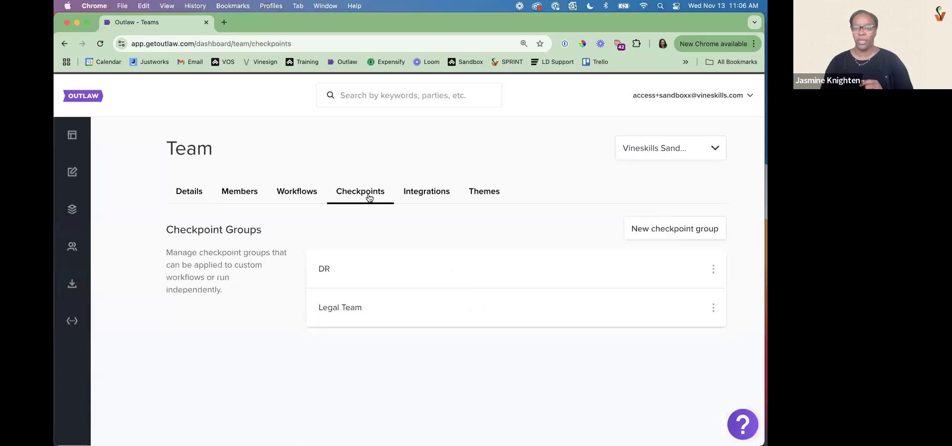
pyautogui.click(488, 196)
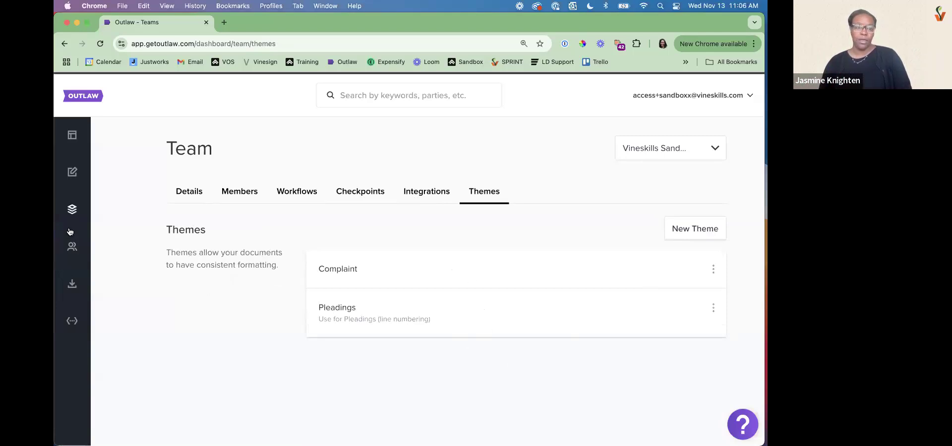
# Open the Pleading template for editing and show its page formatting settings with the theme selection
pyautogui.click(73, 209)
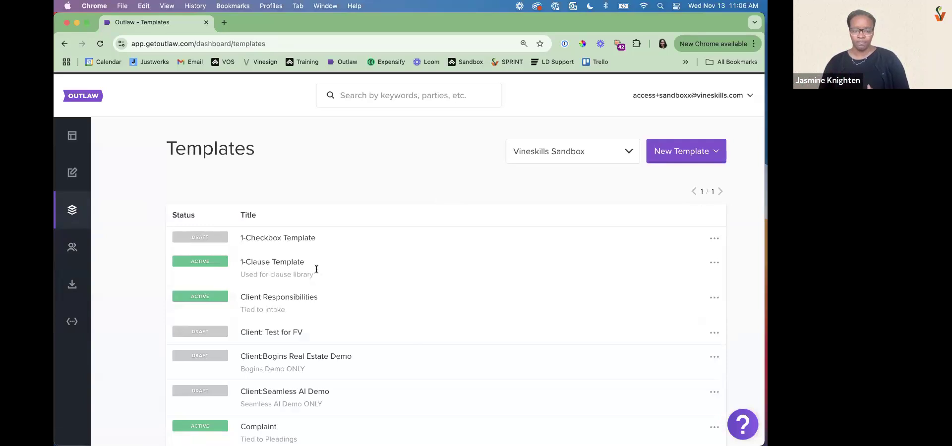
pyautogui.scroll(-10, 317, 269)
pyautogui.scroll(-5, 301, 274)
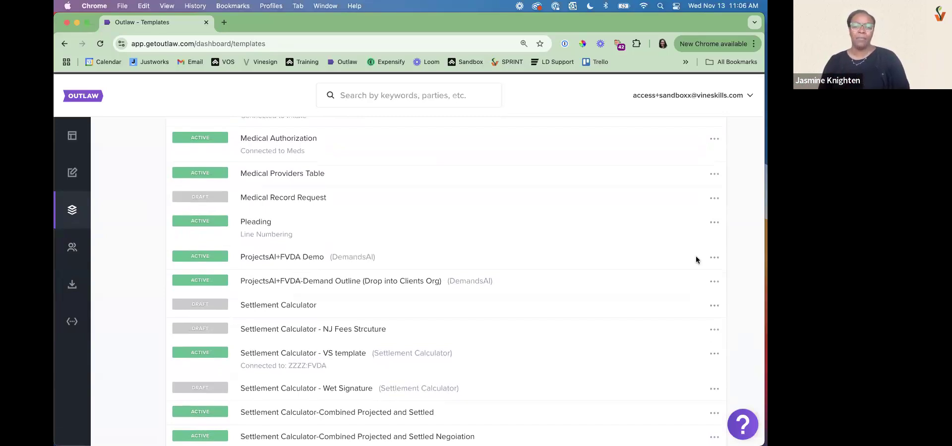
pyautogui.click(714, 231)
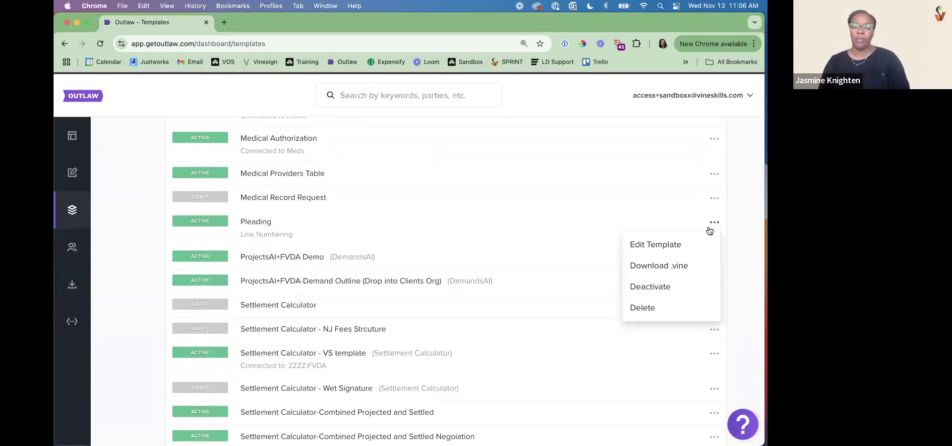
pyautogui.click(674, 242)
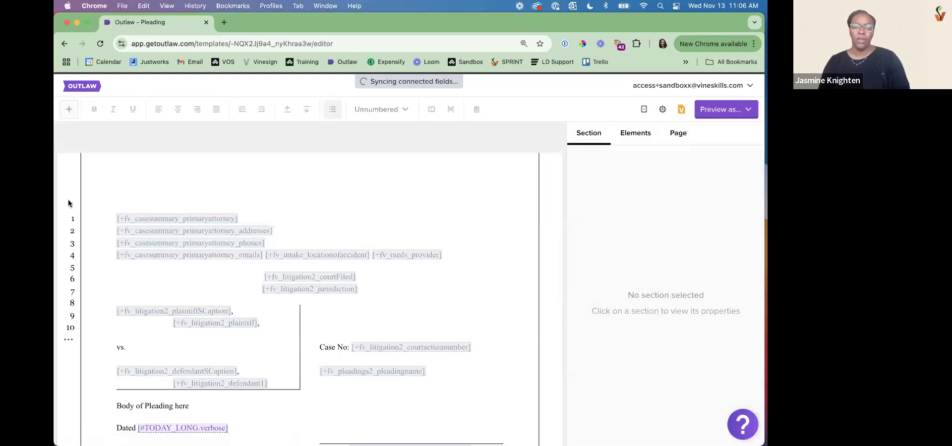
pyautogui.click(678, 133)
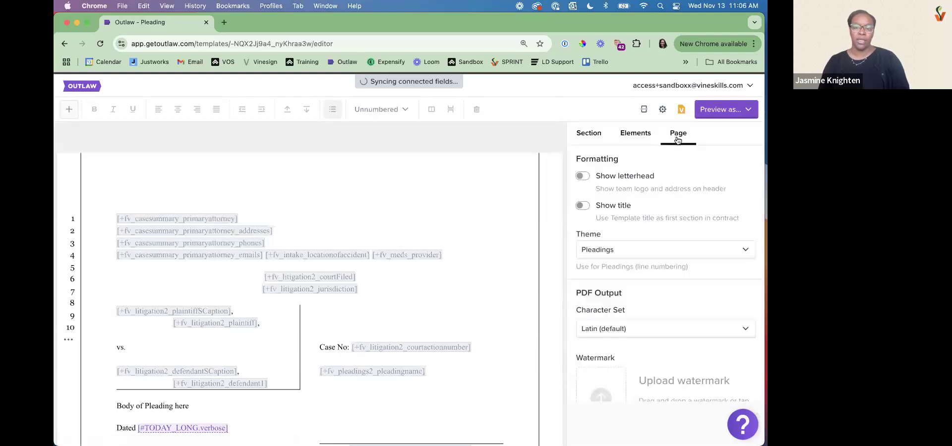
pyautogui.moveTo(577, 235); pyautogui.dragTo(606, 236)
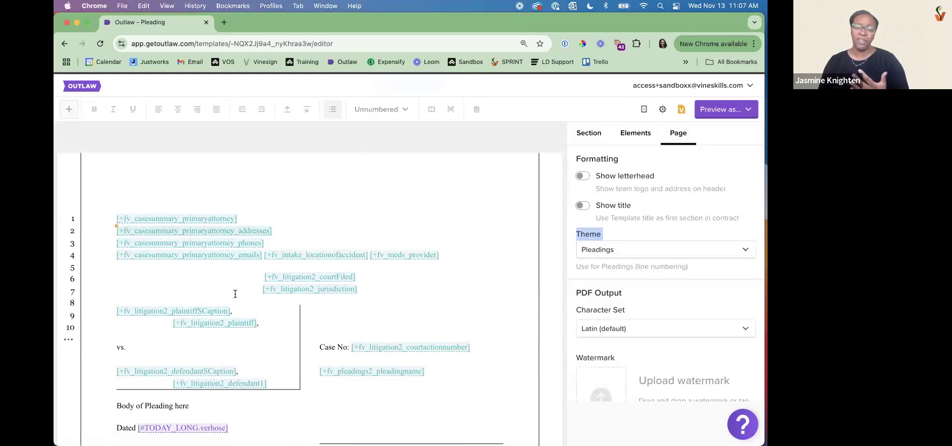
# Review the Pleading template's attorney fields, the TODAY_LONG date variable and the body text
pyautogui.scroll(-2, 230, 307)
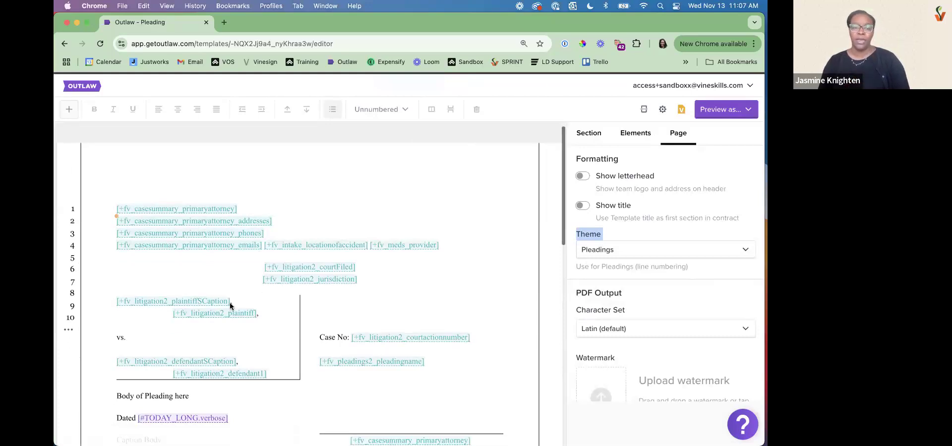
pyautogui.moveTo(459, 213); pyautogui.dragTo(108, 172)
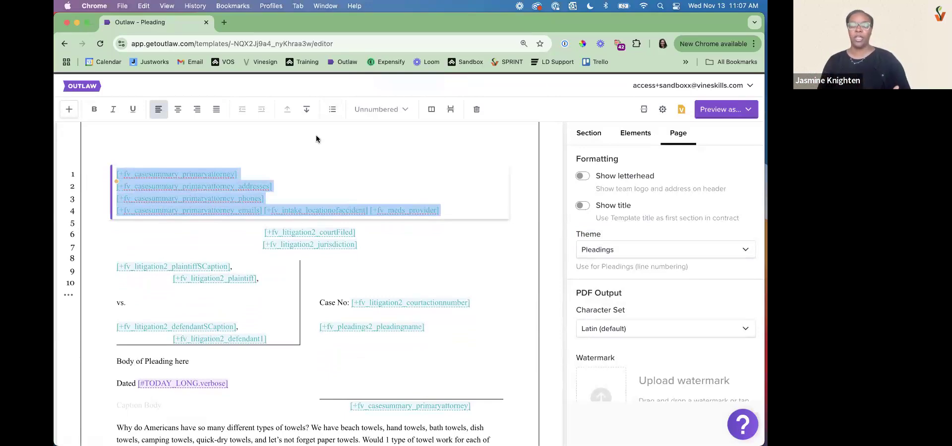
pyautogui.scroll(-5, 248, 328)
pyautogui.moveTo(189, 215); pyautogui.dragTo(138, 219)
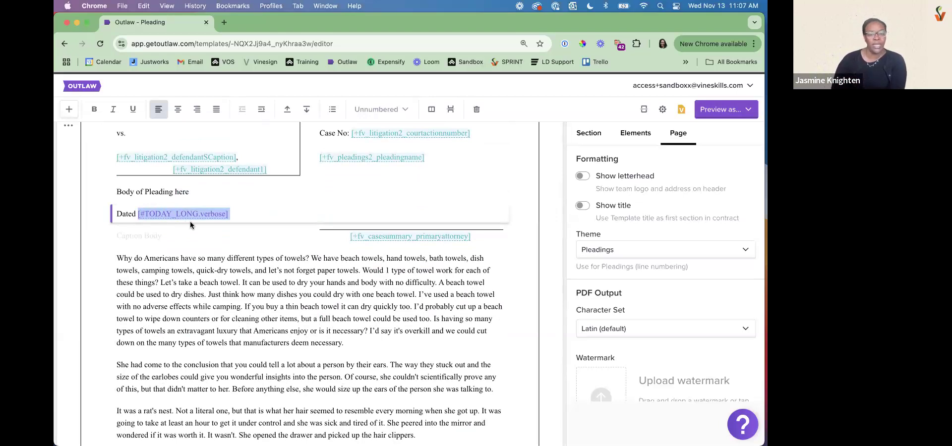
pyautogui.scroll(-10, 191, 224)
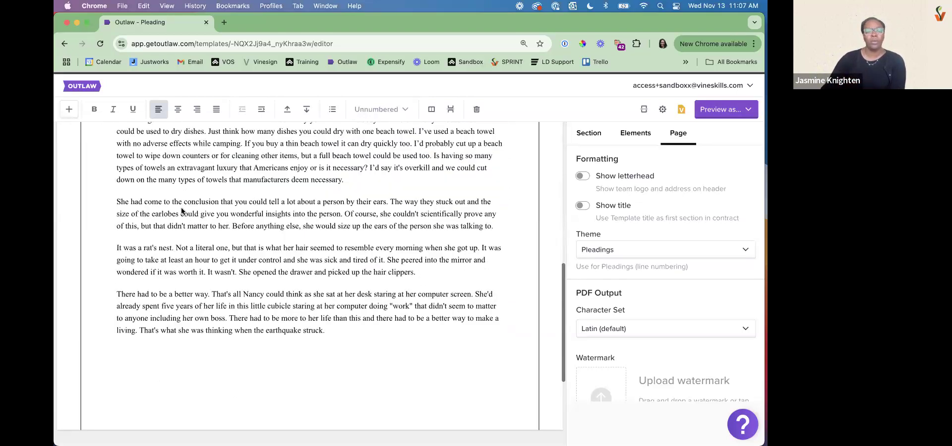
# Return to the templates list and open the Test template for editing
pyautogui.click(77, 89)
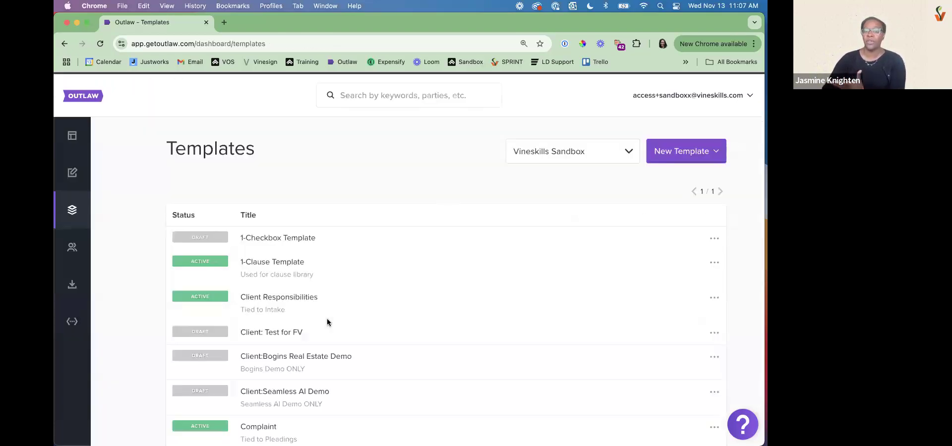
pyautogui.scroll(-10, 327, 318)
pyautogui.scroll(-2, 326, 322)
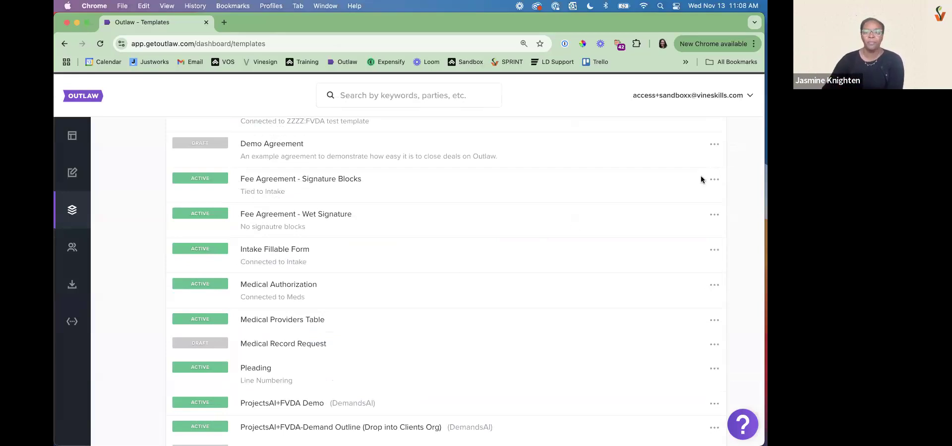
pyautogui.scroll(-2, 707, 327)
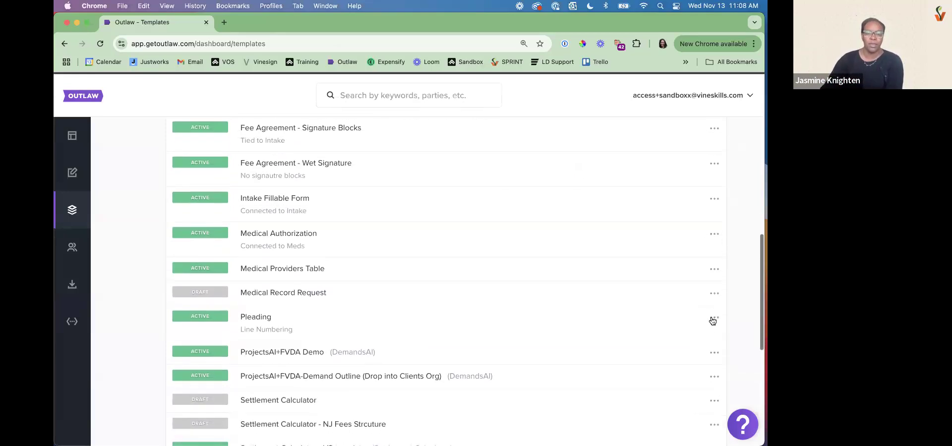
pyautogui.scroll(-5, 713, 321)
pyautogui.scroll(-2, 713, 318)
pyautogui.click(714, 363)
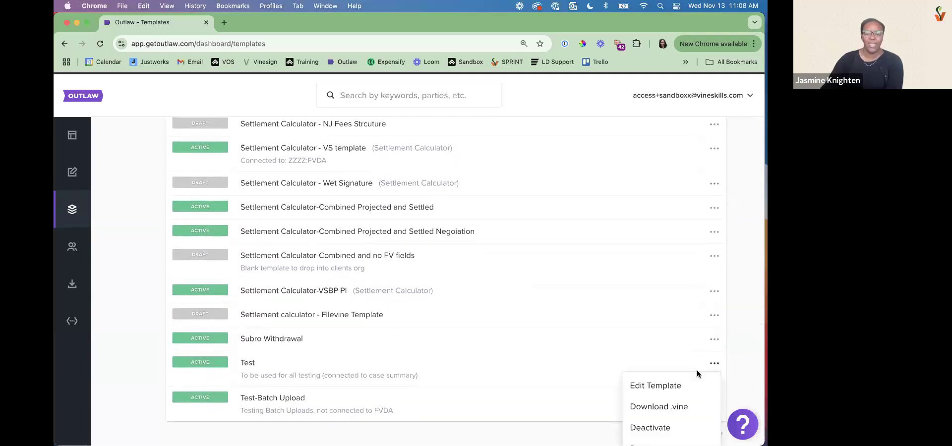
pyautogui.click(690, 386)
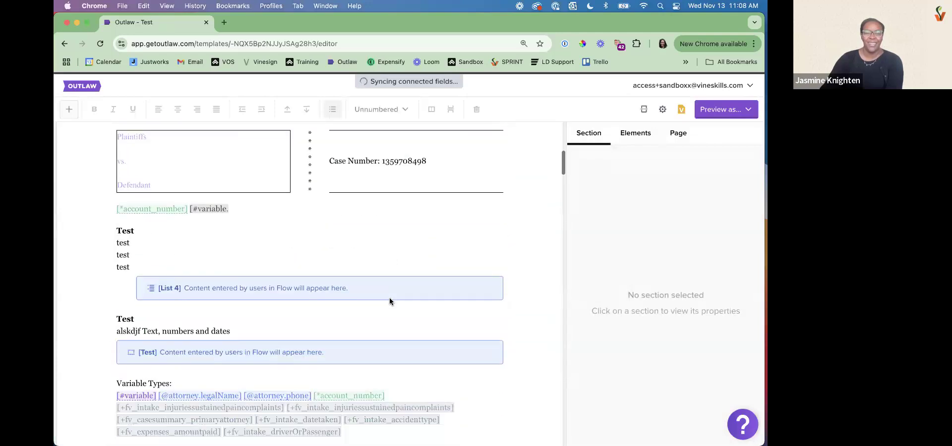
# Try changing the JaneSignature variable under Contact Card Conditionalities to the Image type, and cancel without uploading an image
pyautogui.scroll(-20, 389, 297)
pyautogui.scroll(-15, 390, 298)
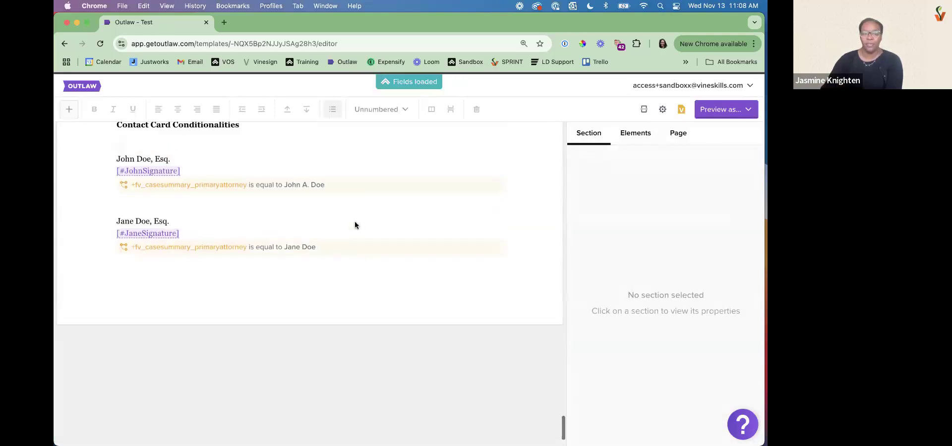
pyautogui.scroll(1, 355, 226)
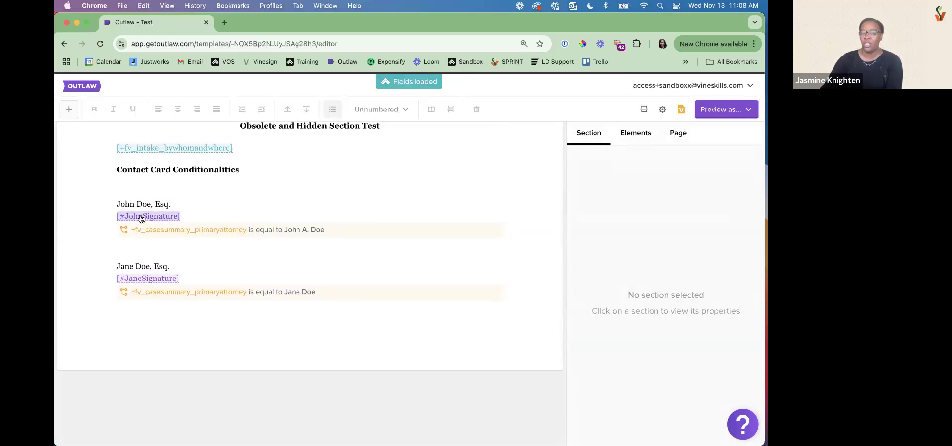
pyautogui.click(152, 279)
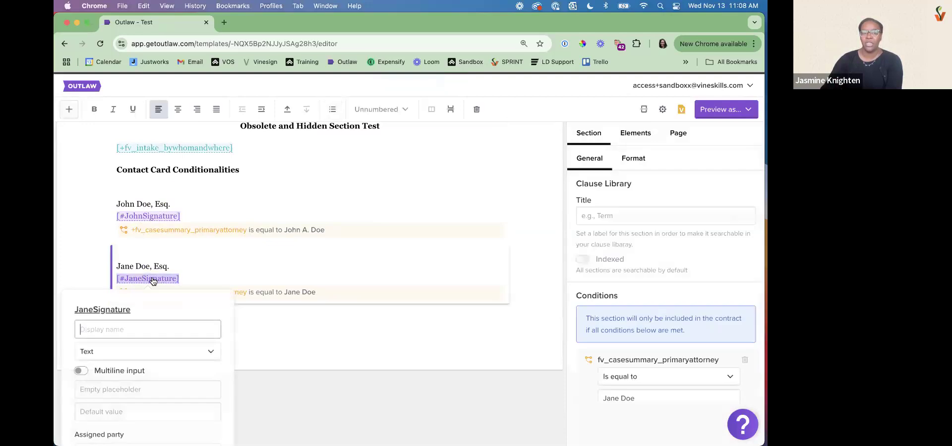
pyautogui.scroll(-2, 169, 253)
pyautogui.click(173, 248)
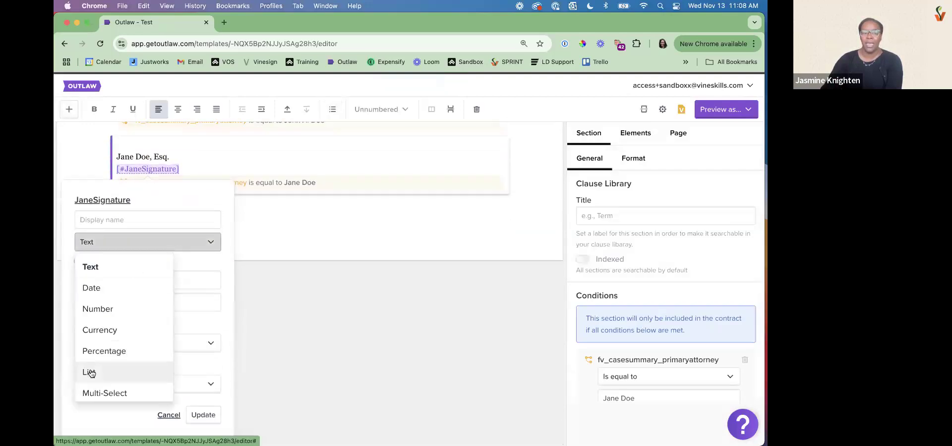
pyautogui.scroll(-3, 91, 370)
pyautogui.click(95, 351)
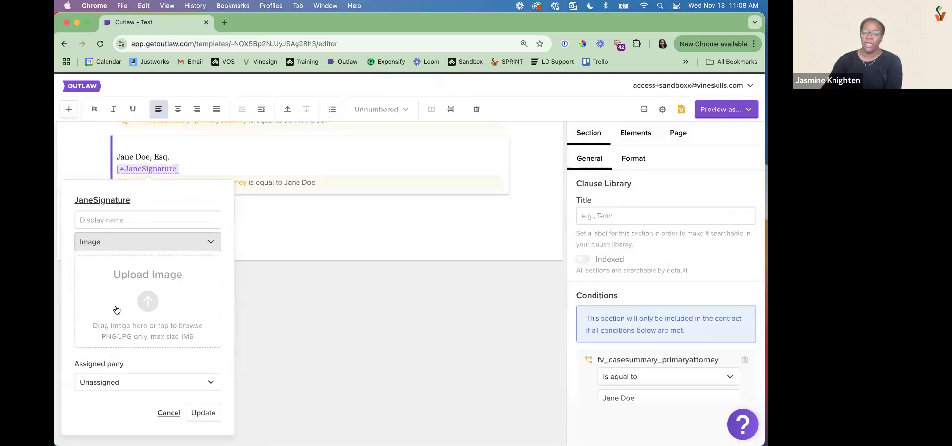
pyautogui.click(169, 414)
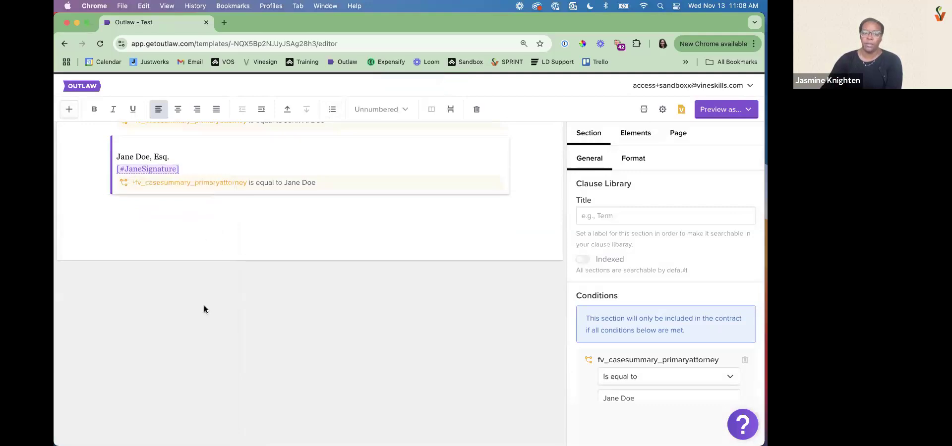
pyautogui.click(148, 235)
pyautogui.click(148, 308)
pyautogui.scroll(-3, 123, 356)
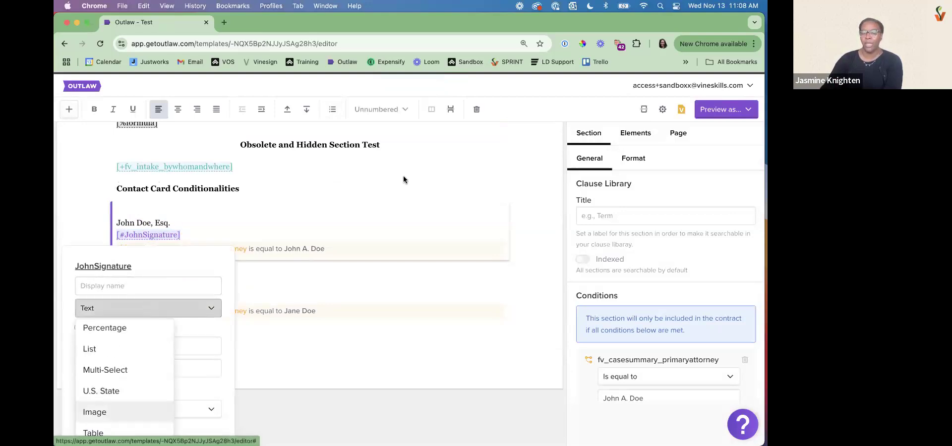
pyautogui.click(469, 150)
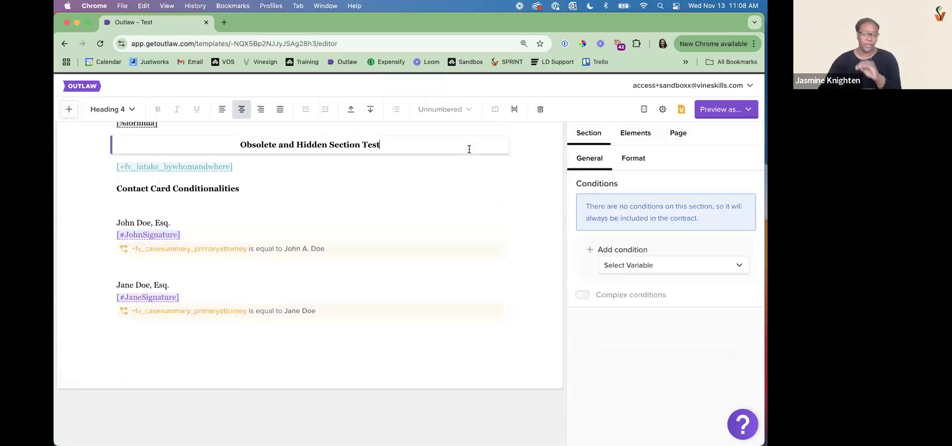
# Try changing the JohnSignature variable's type from Text to Image, and close its settings without updating
pyautogui.click(148, 235)
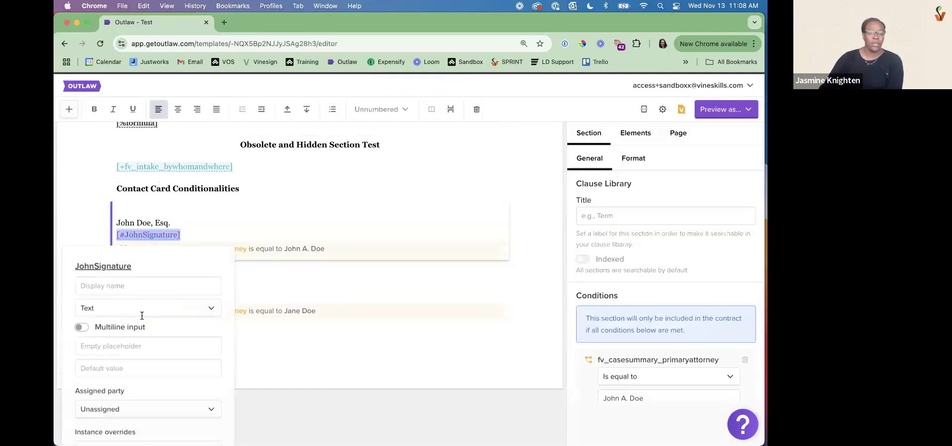
pyautogui.click(141, 310)
pyautogui.scroll(-1, 111, 393)
pyautogui.scroll(-1, 111, 396)
pyautogui.click(100, 419)
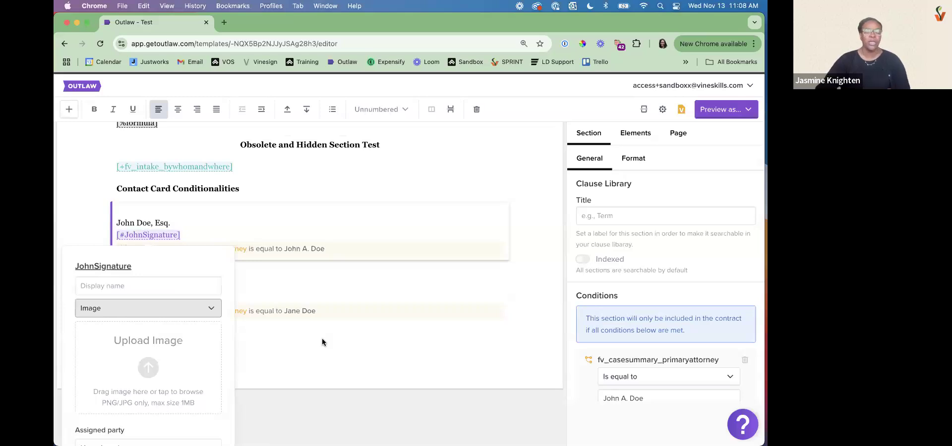
pyautogui.click(437, 162)
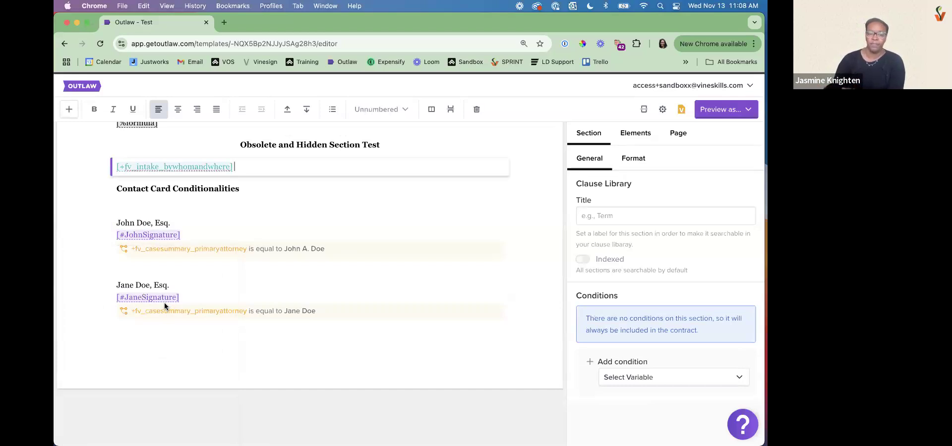
# Show the Test template's Filevine connection in the template settings
pyautogui.scroll(3, 174, 245)
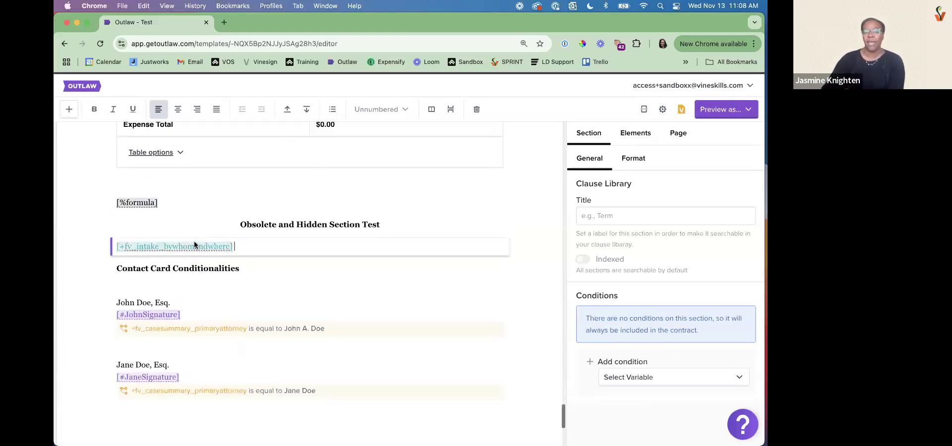
pyautogui.scroll(15, 159, 246)
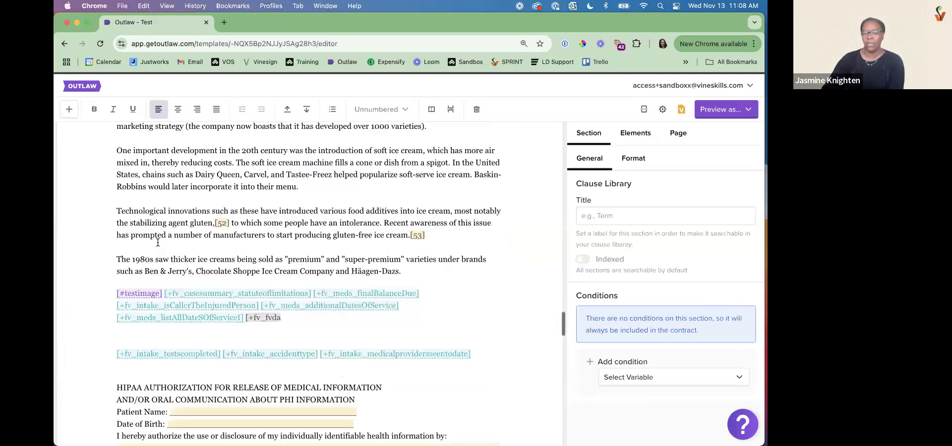
pyautogui.scroll(10, 157, 243)
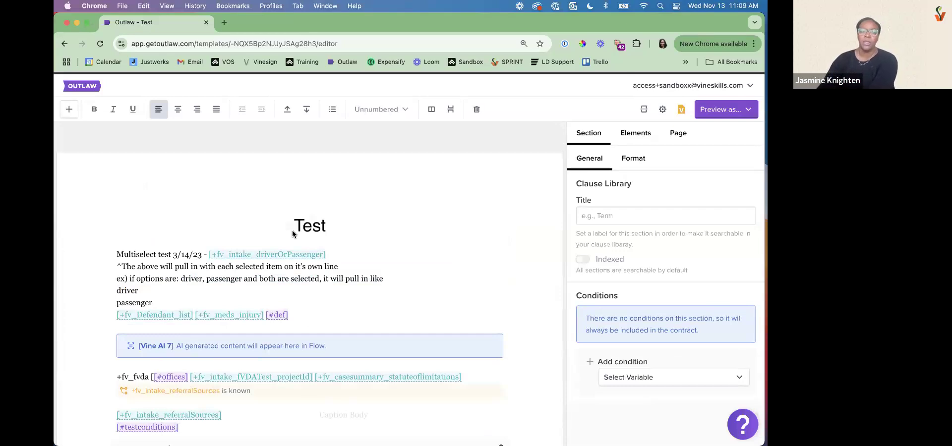
pyautogui.click(662, 110)
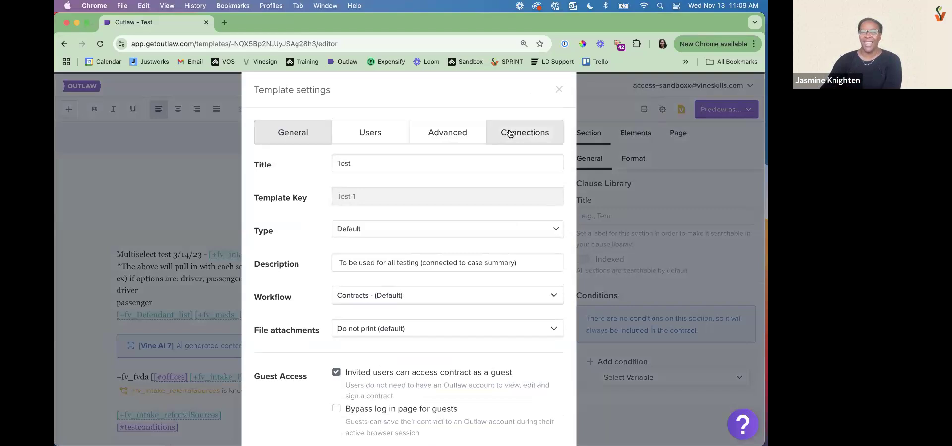
pyautogui.click(510, 134)
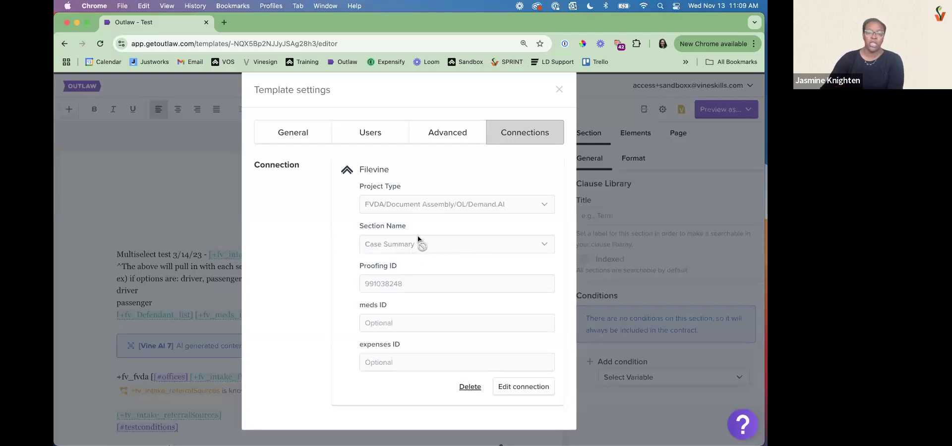
# Open the Filevine connection for editing, view its Section Name options, and close the template settings without updating
pyautogui.click(539, 389)
pyautogui.click(450, 246)
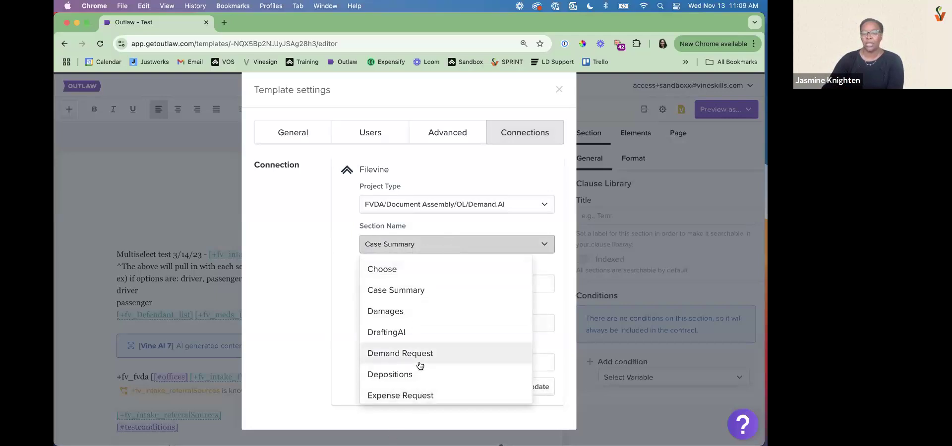
pyautogui.click(560, 90)
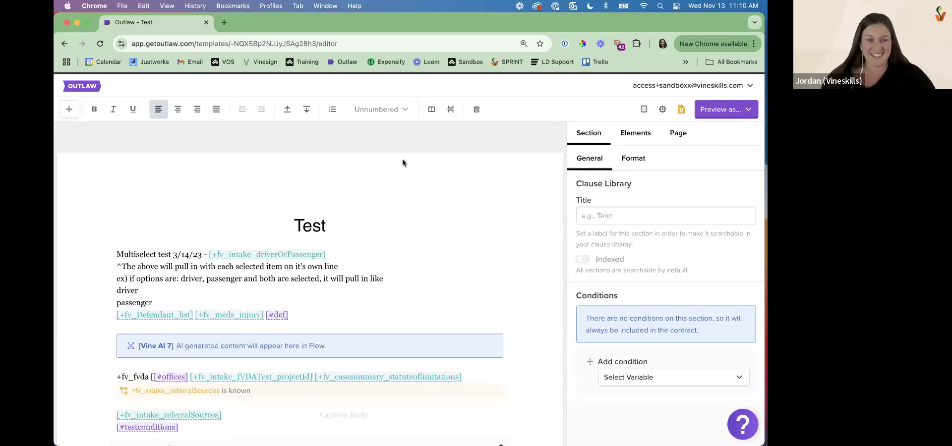
pyautogui.click(665, 113)
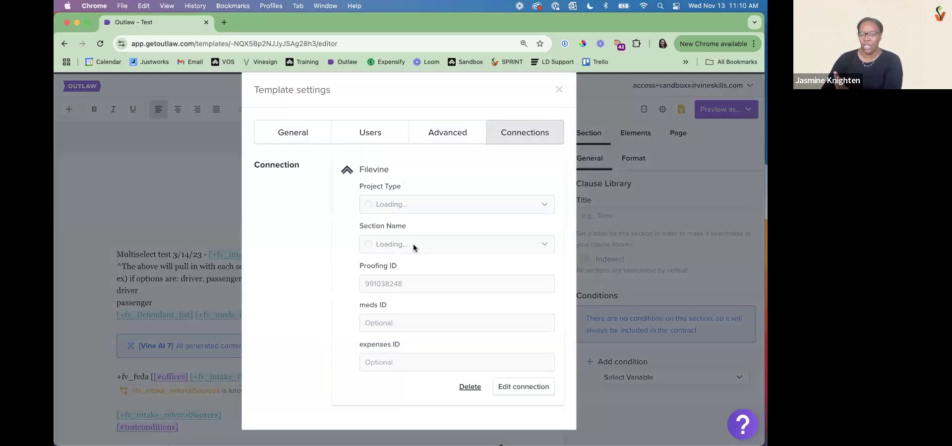
pyautogui.click(561, 90)
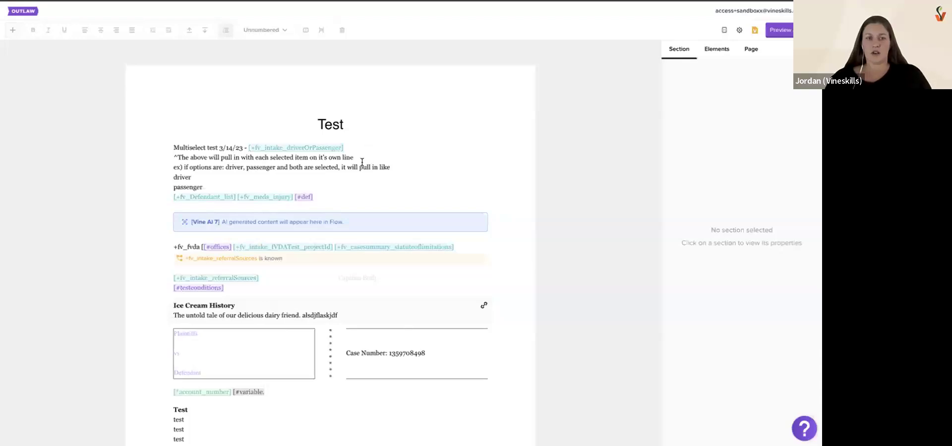
# Return to the templates list and open the 1-Clause Template for editing
pyautogui.click(360, 187)
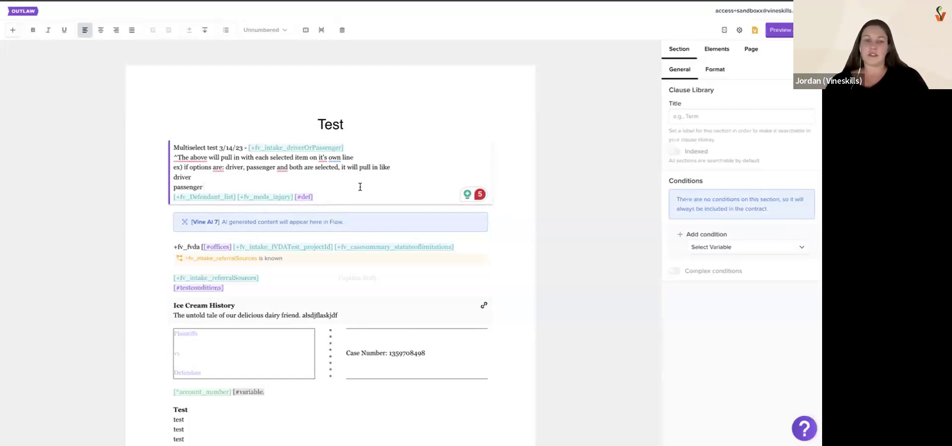
pyautogui.click(360, 277)
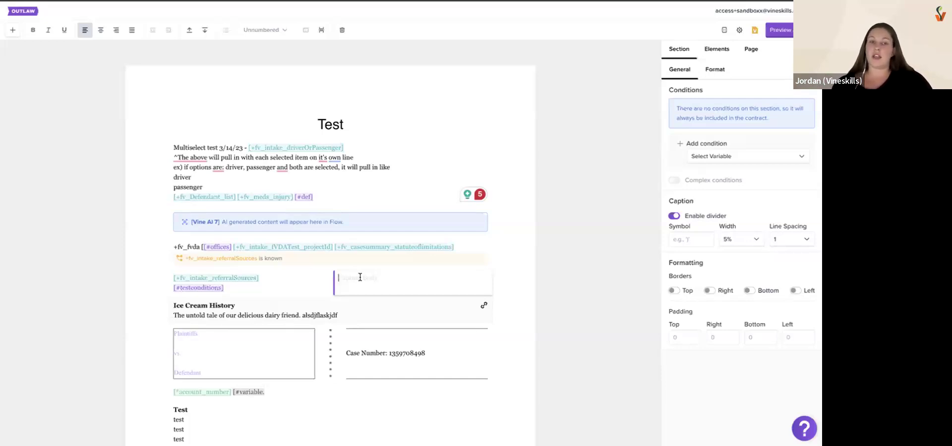
pyautogui.click(28, 11)
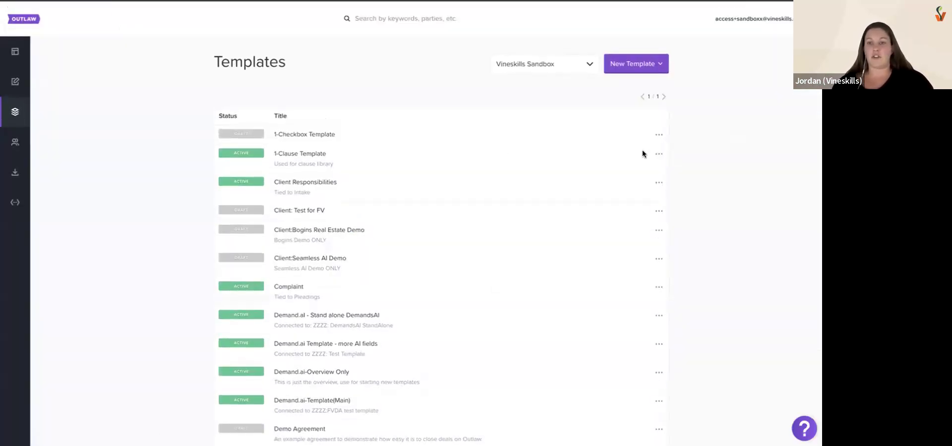
pyautogui.click(659, 155)
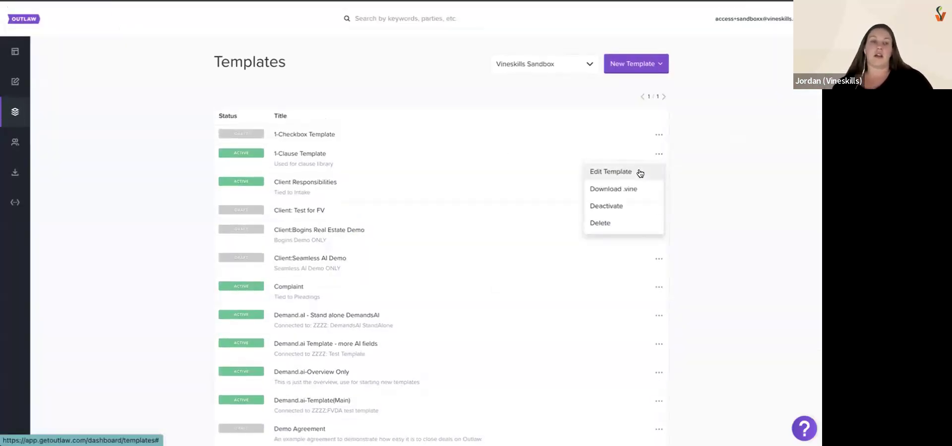
pyautogui.click(639, 172)
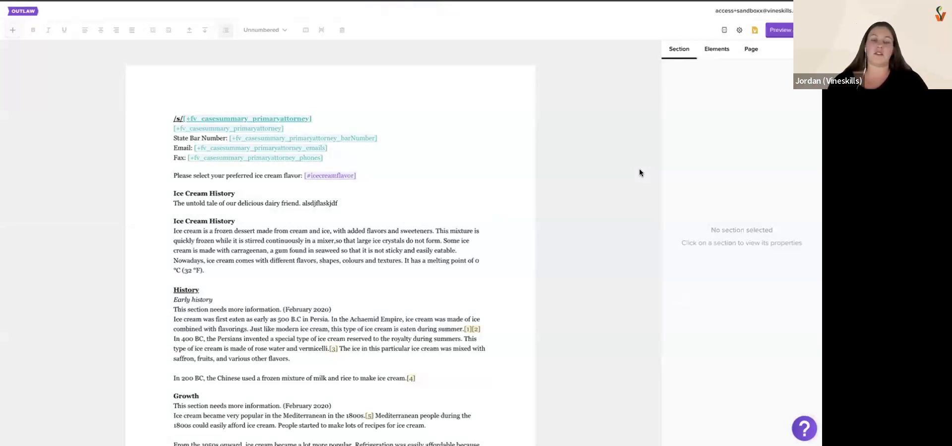
# Go back to the templates list to point out the 1-Clause Template, and reopen it for editing
pyautogui.click(26, 11)
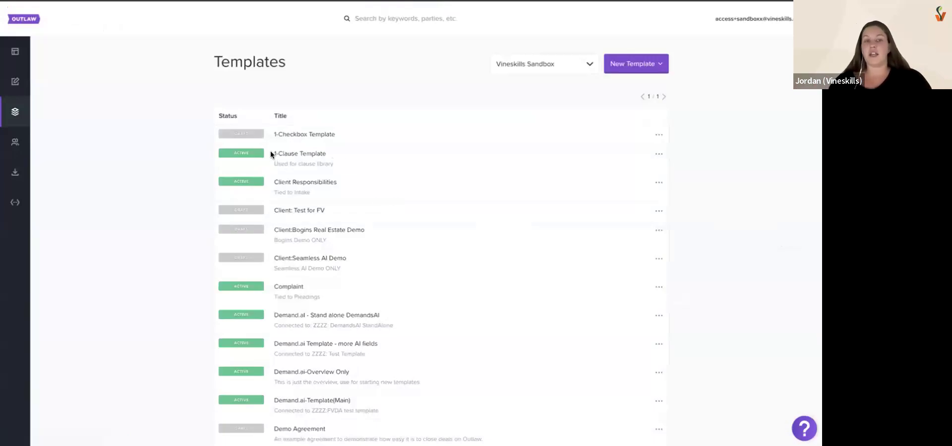
pyautogui.moveTo(273, 153); pyautogui.dragTo(336, 154)
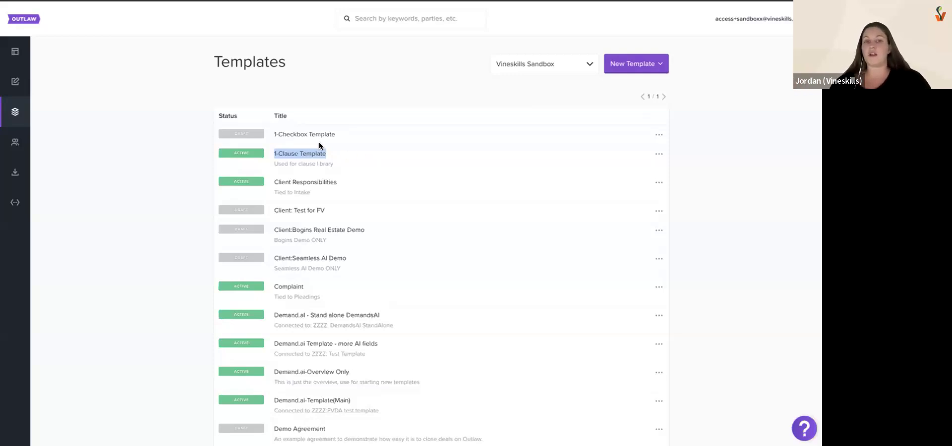
pyautogui.click(659, 156)
pyautogui.click(636, 172)
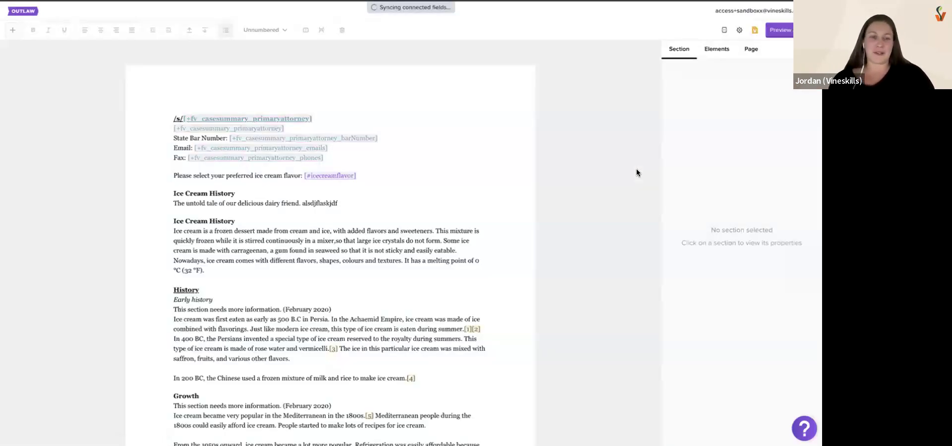
# Examine the Clause Library title and indexing of the ice cream flavor and Ice Cream History sections
pyautogui.click(400, 169)
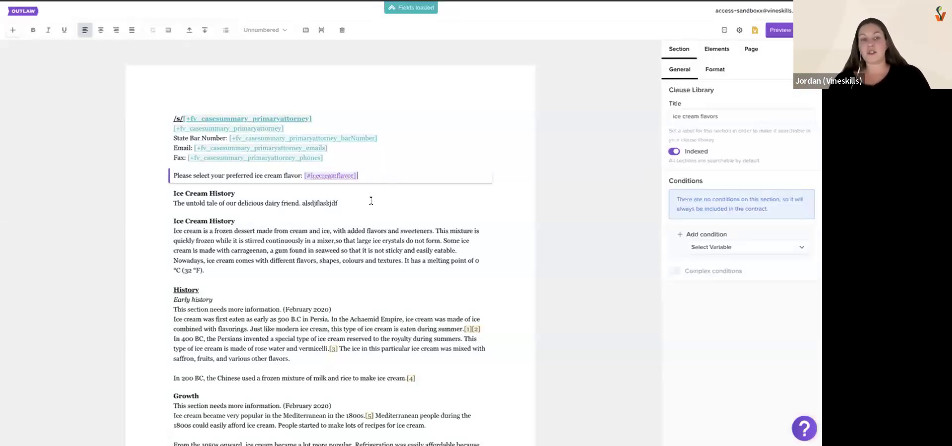
pyautogui.scroll(-2, 361, 210)
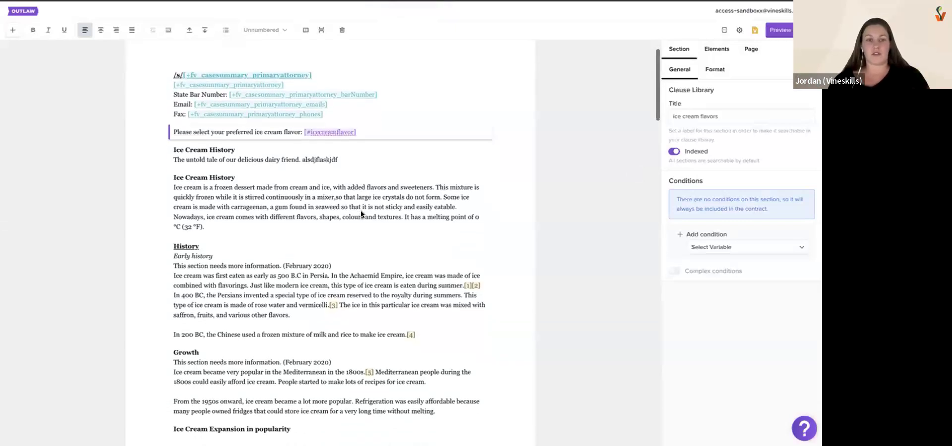
pyautogui.scroll(-2, 361, 214)
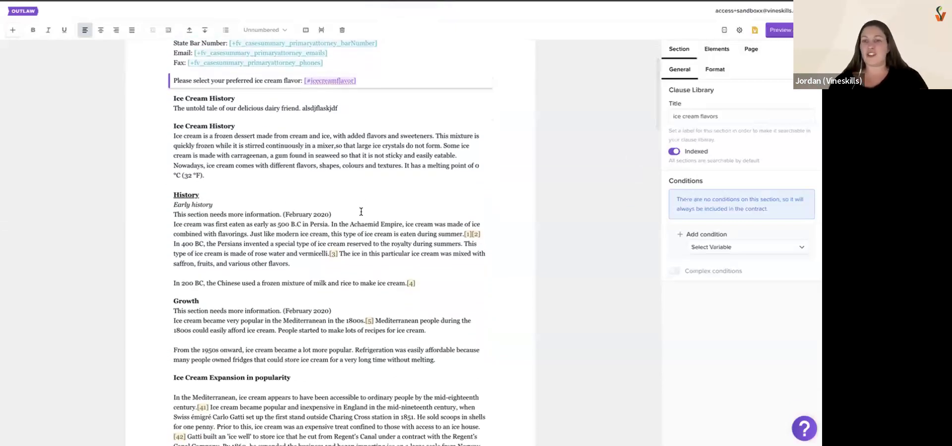
pyautogui.click(354, 156)
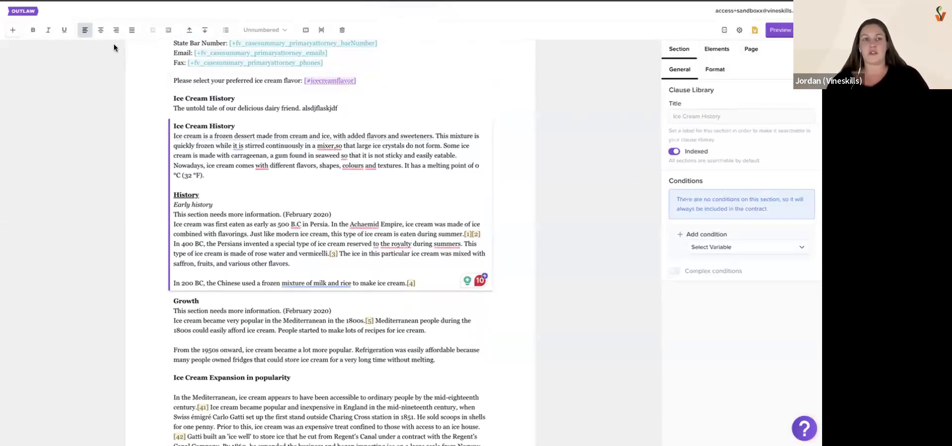
pyautogui.moveTo(248, 124); pyautogui.dragTo(219, 211)
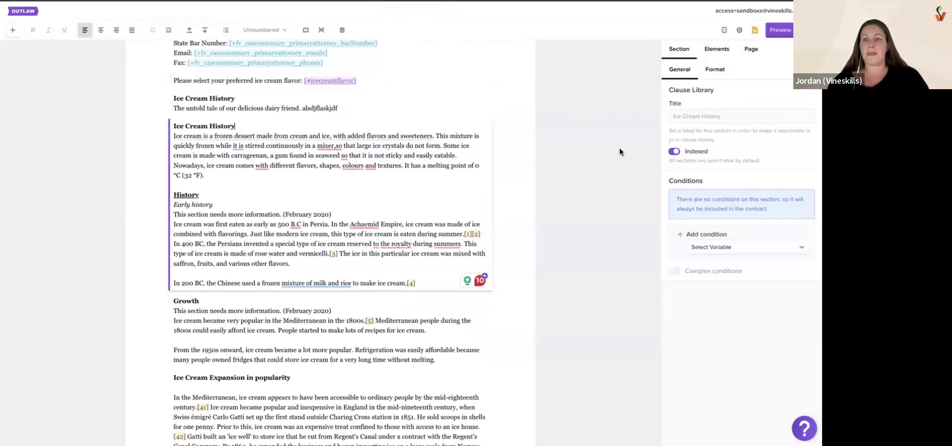
pyautogui.moveTo(668, 90); pyautogui.dragTo(714, 92)
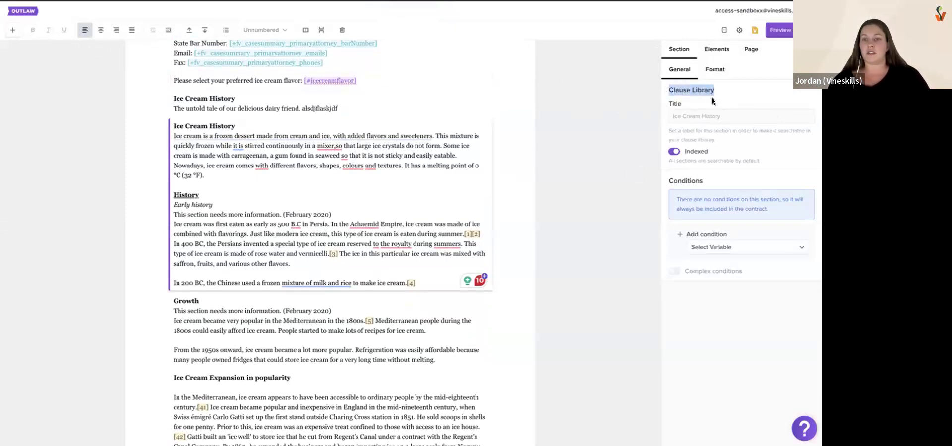
pyautogui.moveTo(672, 115); pyautogui.dragTo(715, 117)
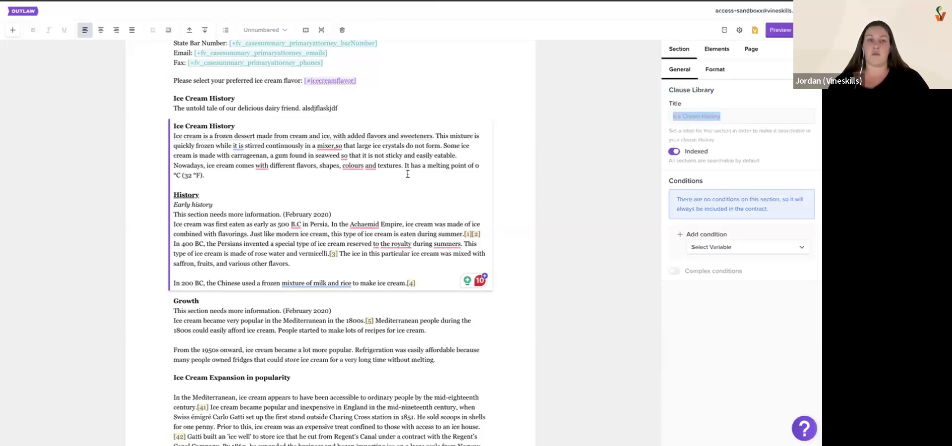
# Select the Ice Cream Expansion in popularity section and review its text and Clause Library settings
pyautogui.scroll(-1, 407, 174)
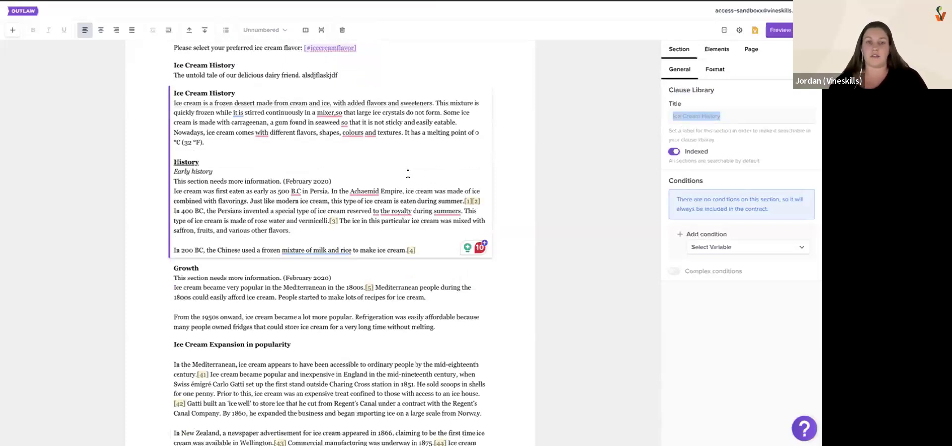
pyautogui.scroll(-5, 430, 252)
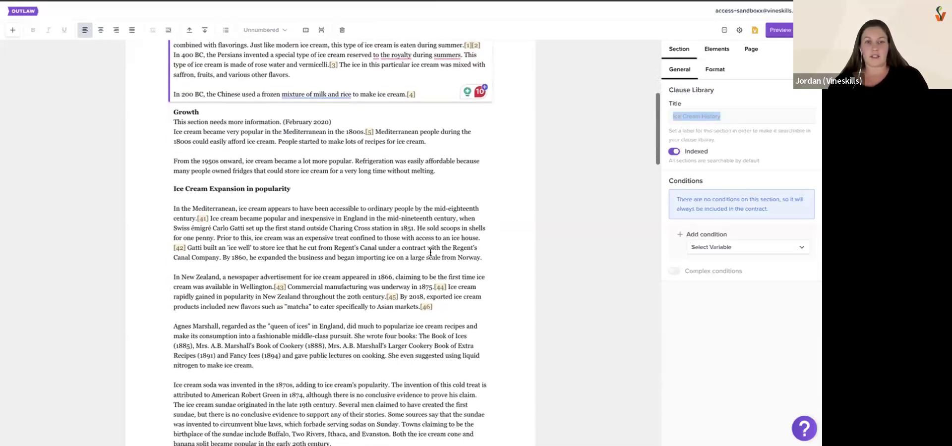
pyautogui.click(430, 252)
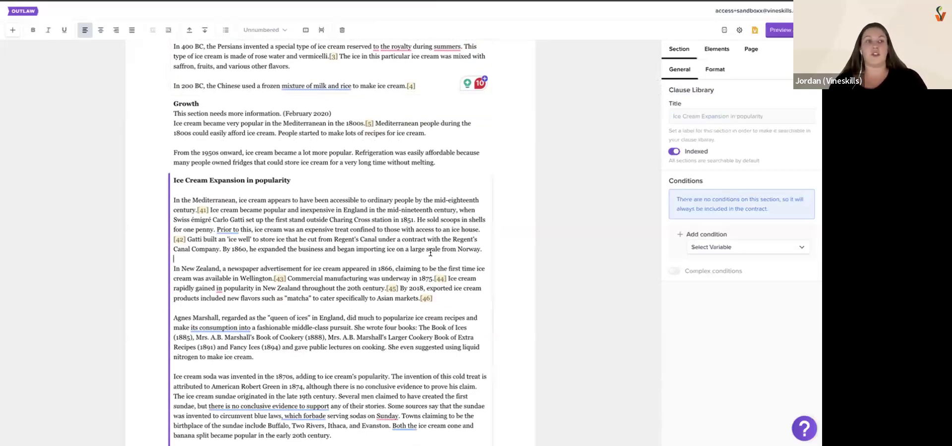
pyautogui.scroll(-1, 431, 253)
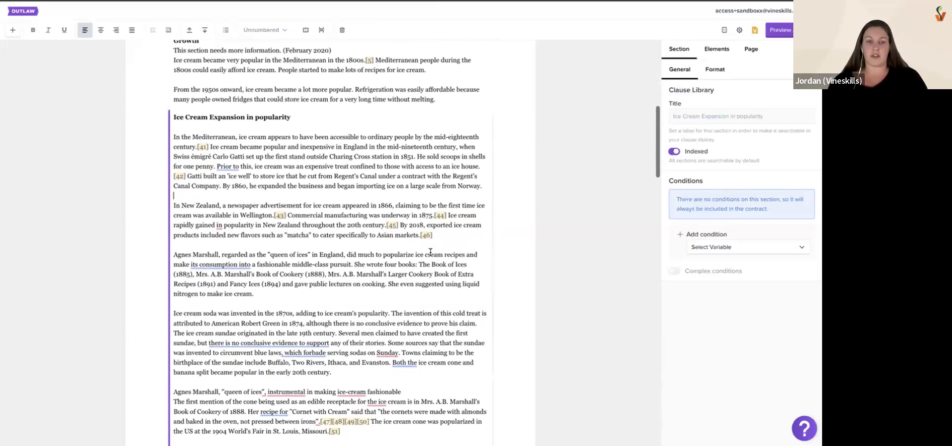
pyautogui.scroll(4, 430, 253)
pyautogui.scroll(-3, 430, 250)
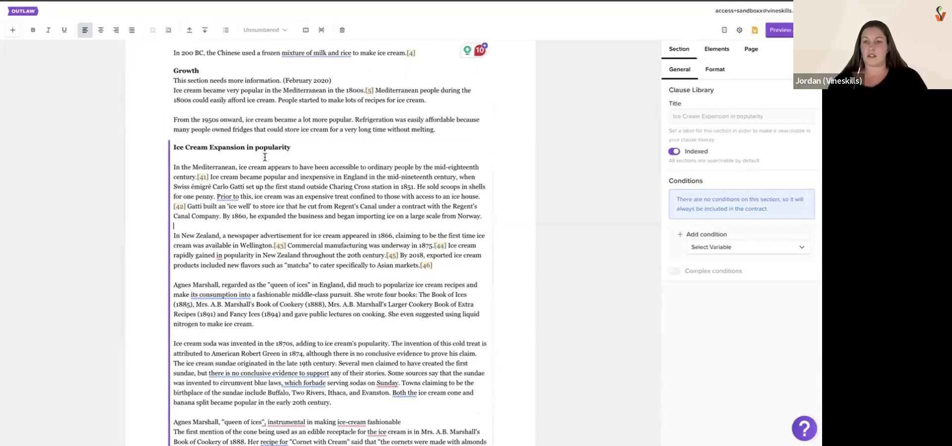
pyautogui.click(330, 146)
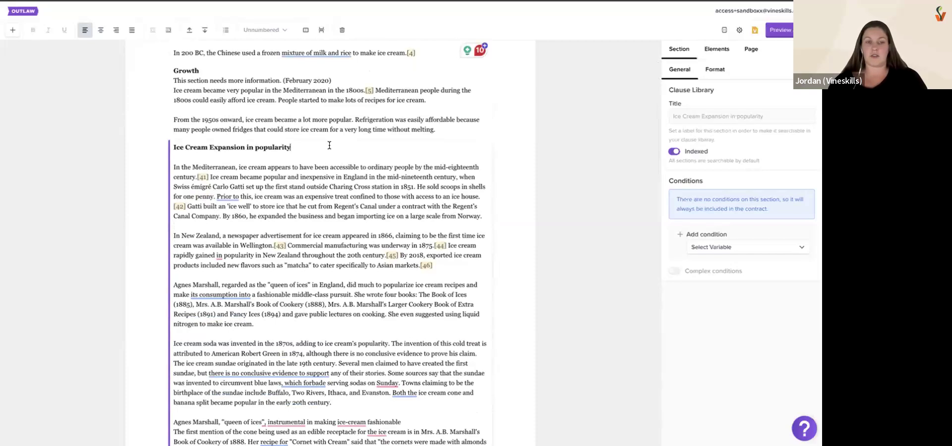
# Add an empty paragraph section directly after the end of the Ice Cream Expansion in popularity section
pyautogui.scroll(-10, 347, 149)
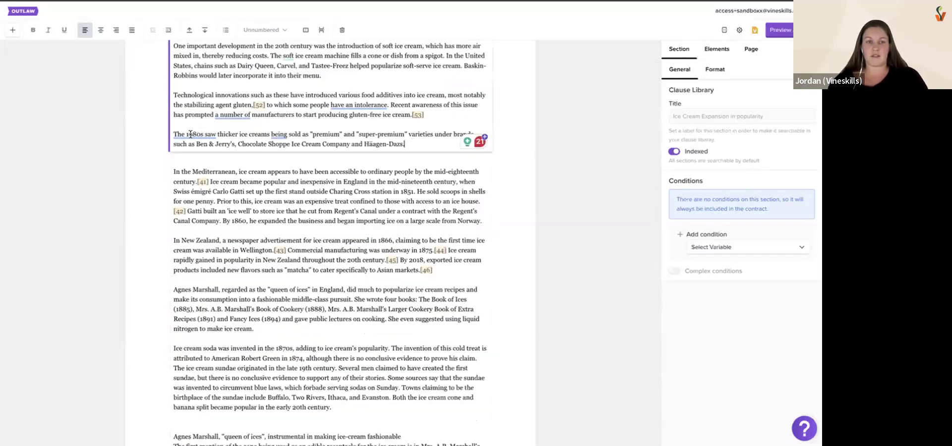
pyautogui.tripleClick(413, 142)
pyautogui.hotkey('ctrl', 'c')
pyautogui.click(415, 143)
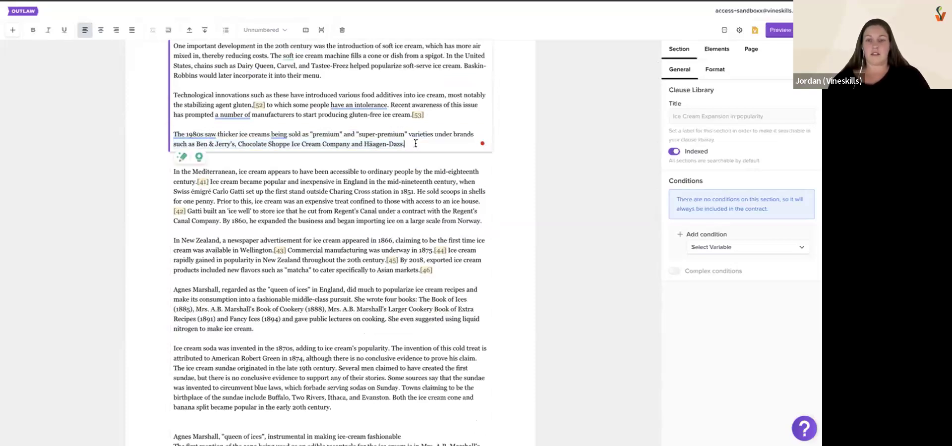
pyautogui.press('Return')
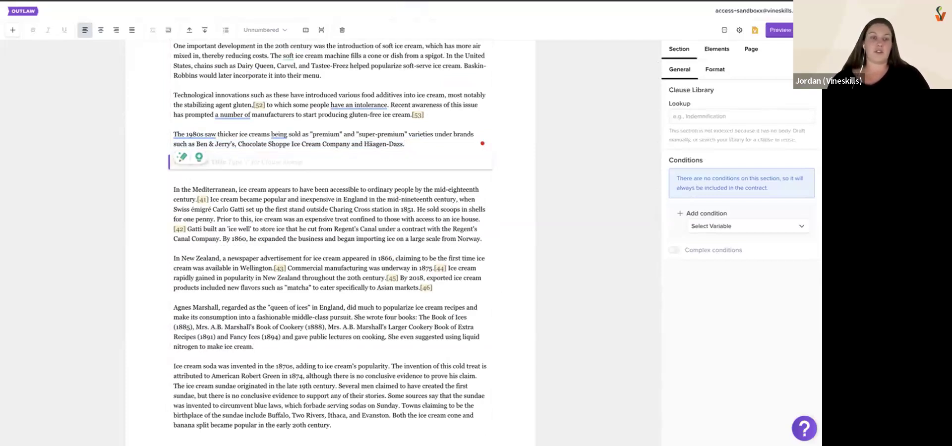
pyautogui.press('Return')
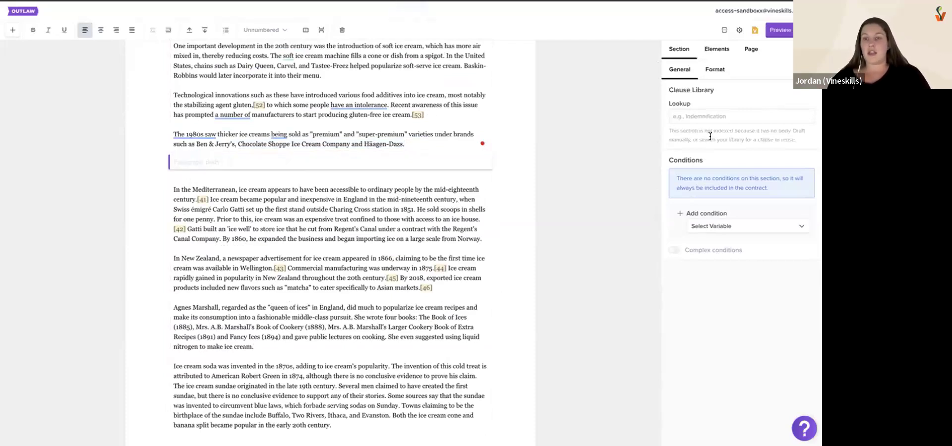
# Try pasting the paragraph about 1980s premium ice creams into the new section, and clear it again
pyautogui.hotkey('ctrl', 'v')
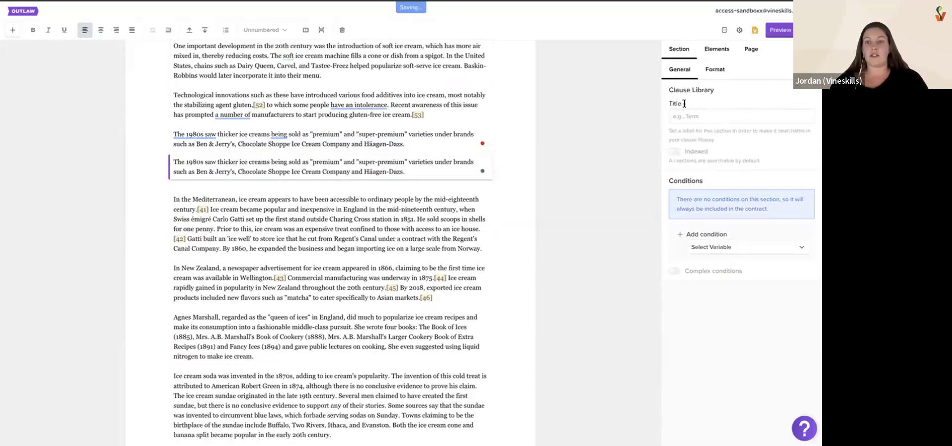
pyautogui.moveTo(406, 171); pyautogui.dragTo(173, 161)
pyautogui.hotkey('ctrl', 'c')
pyautogui.press('BackSpace')
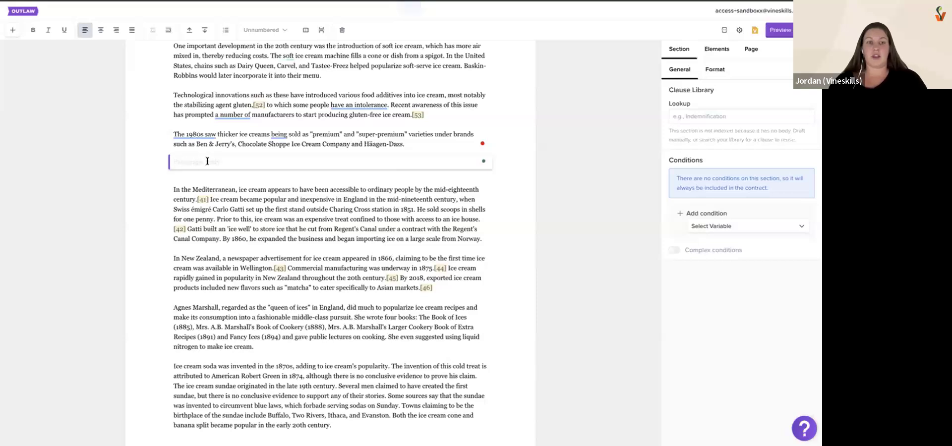
# Look up "ice" in the Clause Library for the empty section and preview the ice cream expansion clause
pyautogui.moveTo(672, 90); pyautogui.dragTo(722, 88)
pyautogui.click(680, 116)
pyautogui.write('ice')
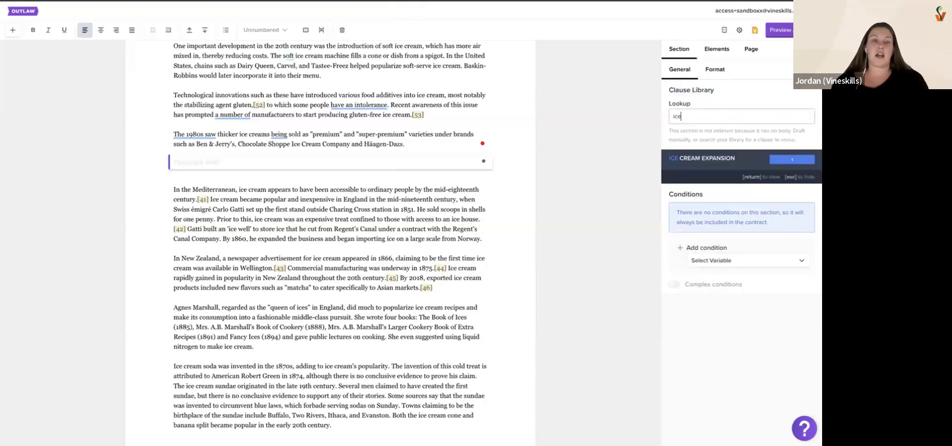
pyautogui.click(711, 163)
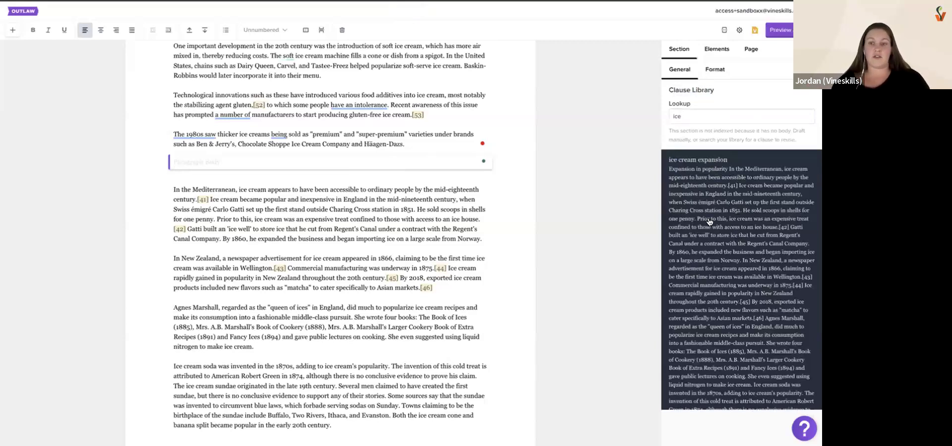
pyautogui.scroll(-3, 709, 321)
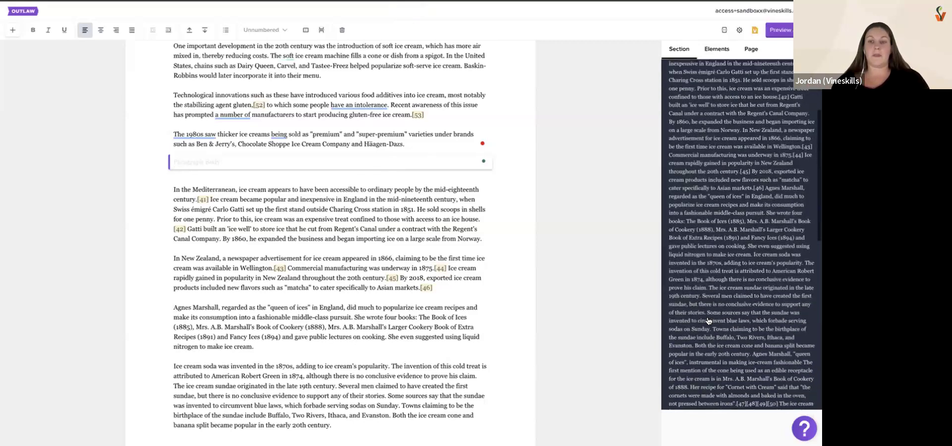
pyautogui.scroll(3, 708, 321)
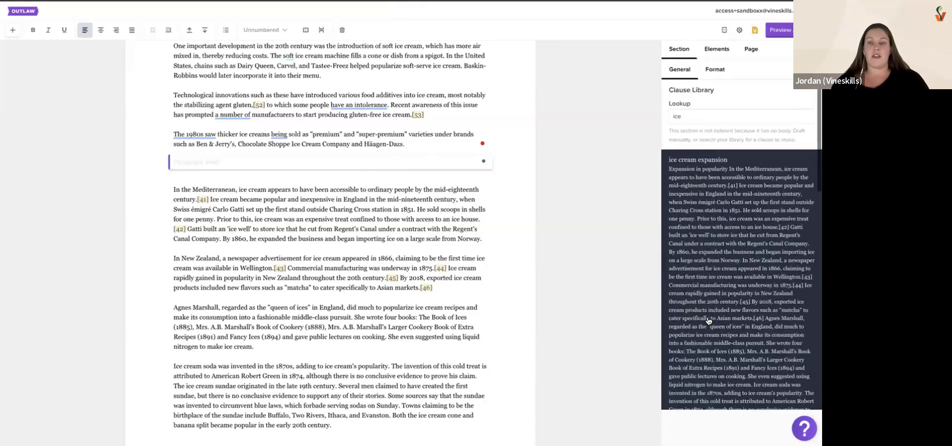
# Insert the ice cream expansion clause from the Clause Library into the empty section and inspect its text and source template link
pyautogui.click(736, 244)
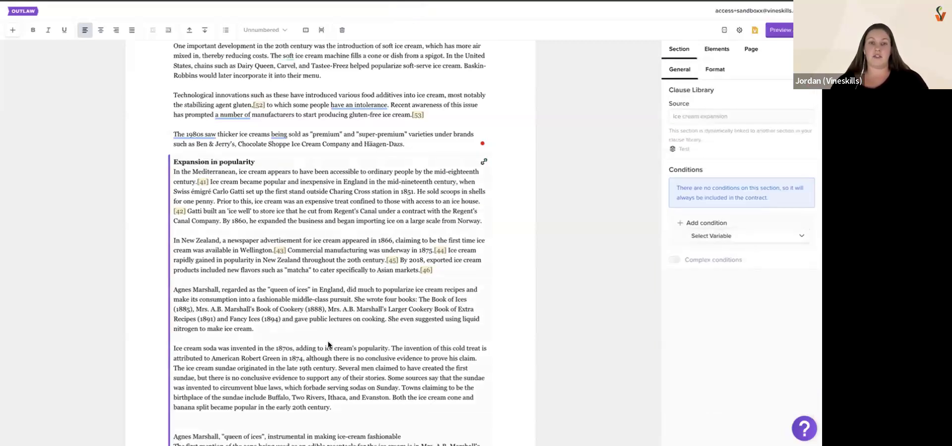
pyautogui.scroll(-5, 443, 283)
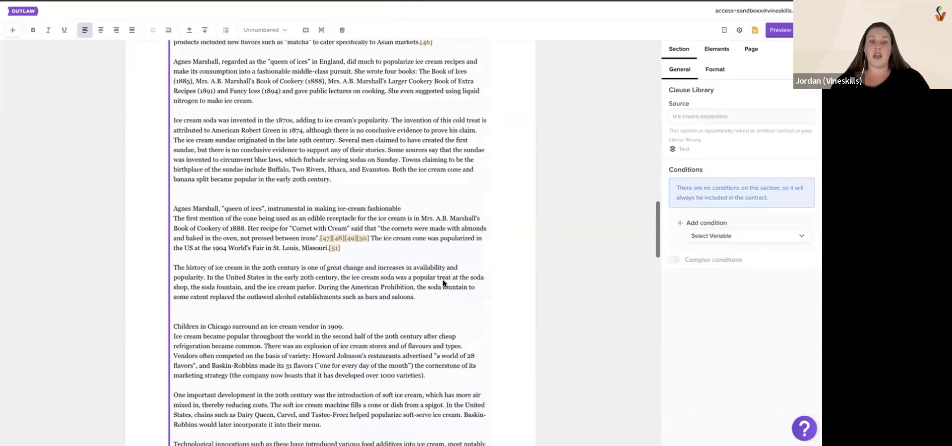
pyautogui.scroll(3, 443, 279)
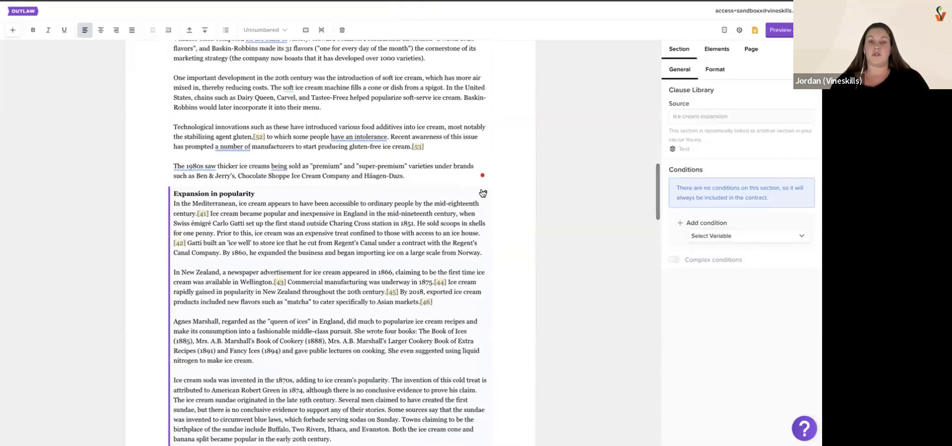
pyautogui.moveTo(482, 193)
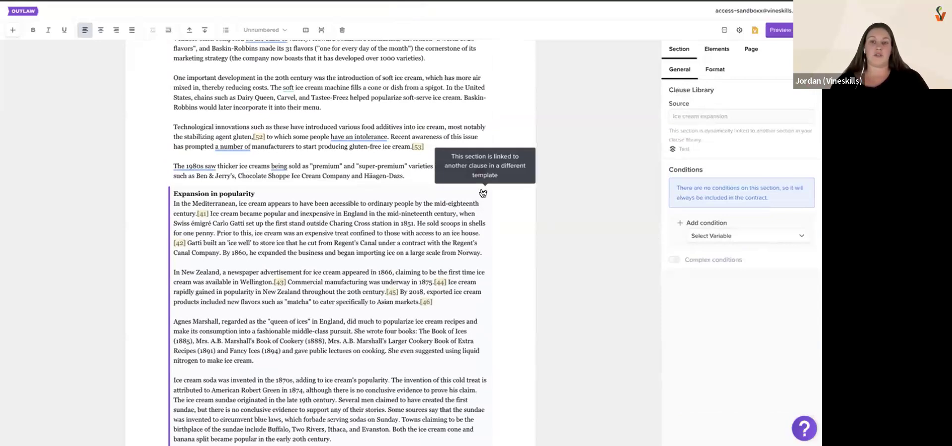
pyautogui.moveTo(671, 146); pyautogui.dragTo(692, 149)
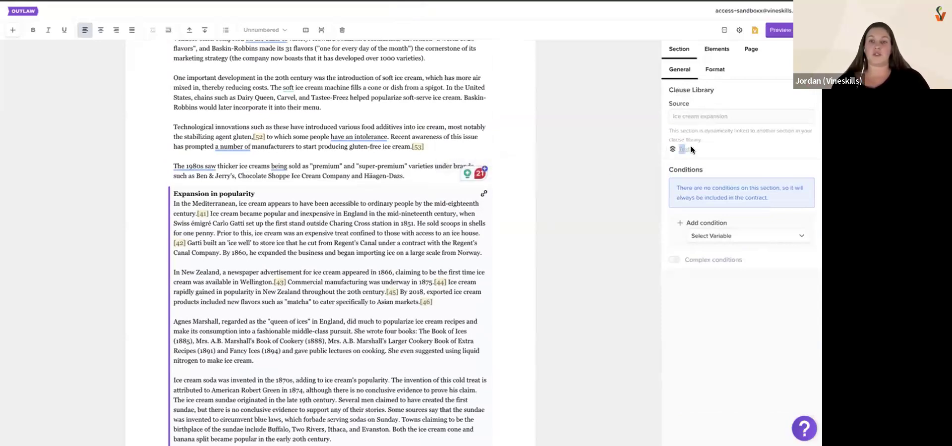
pyautogui.scroll(-4, 362, 255)
pyautogui.scroll(-4, 363, 255)
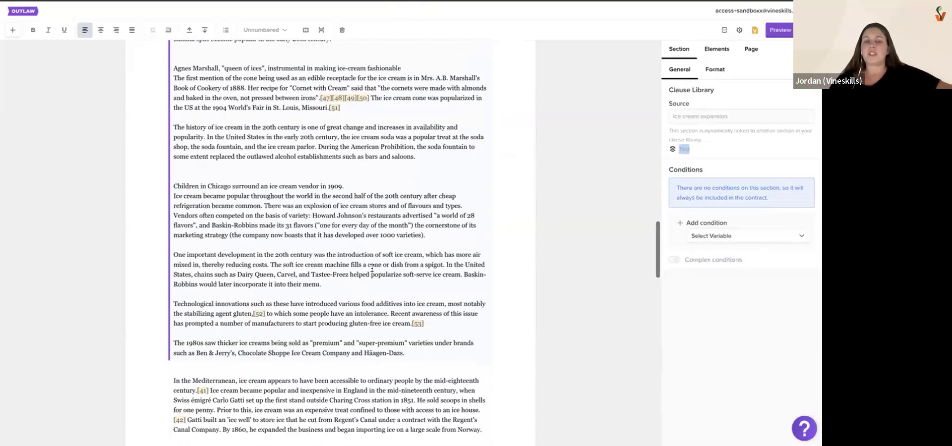
# Replace the inserted ice cream expansion clause with the pasted plain paragraph about 1980s premium and super-premium ice creams
pyautogui.click(399, 367)
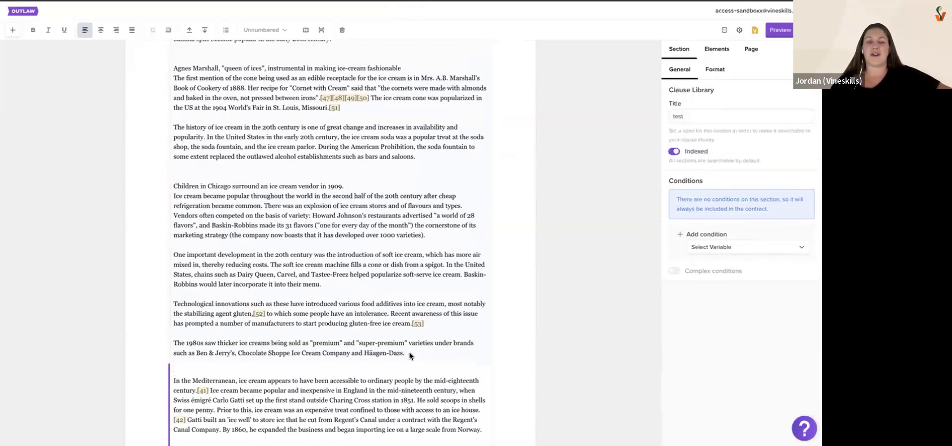
pyautogui.scroll(-3, 410, 356)
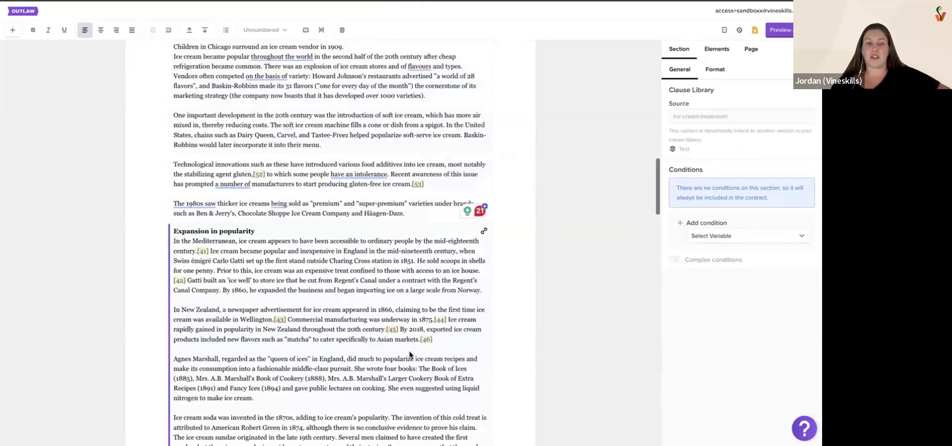
pyautogui.press('Return')
pyautogui.scroll(3, 331, 243)
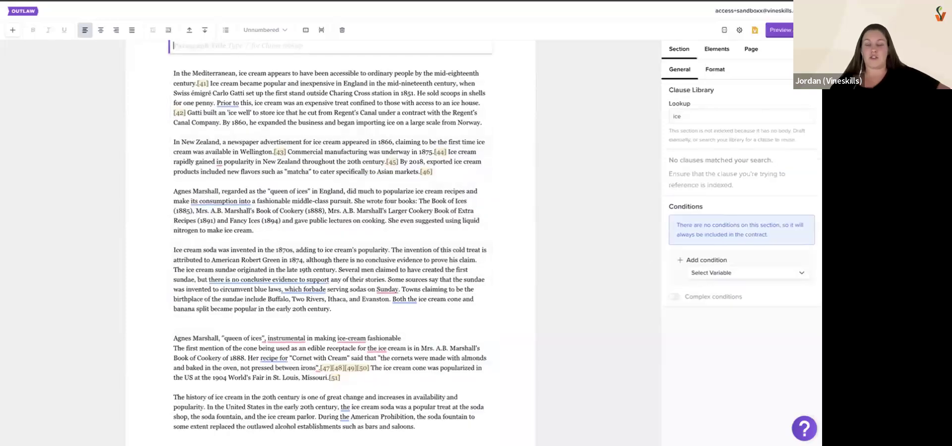
pyautogui.press('Return')
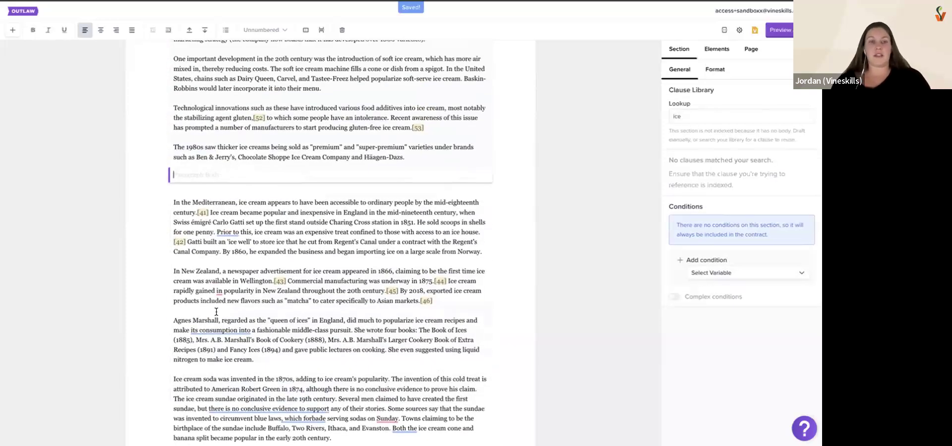
pyautogui.hotkey('ctrl', 'v')
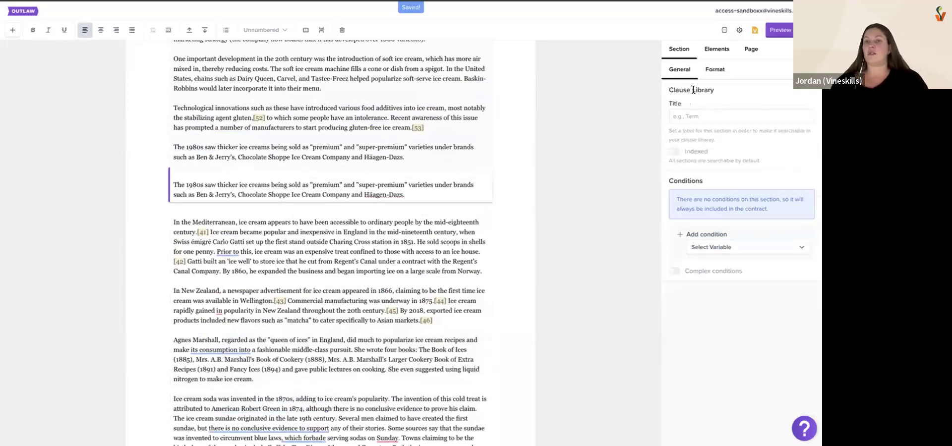
# Give the pasted paragraph's section the Clause Library title 1980s
pyautogui.moveTo(669, 90); pyautogui.dragTo(718, 91)
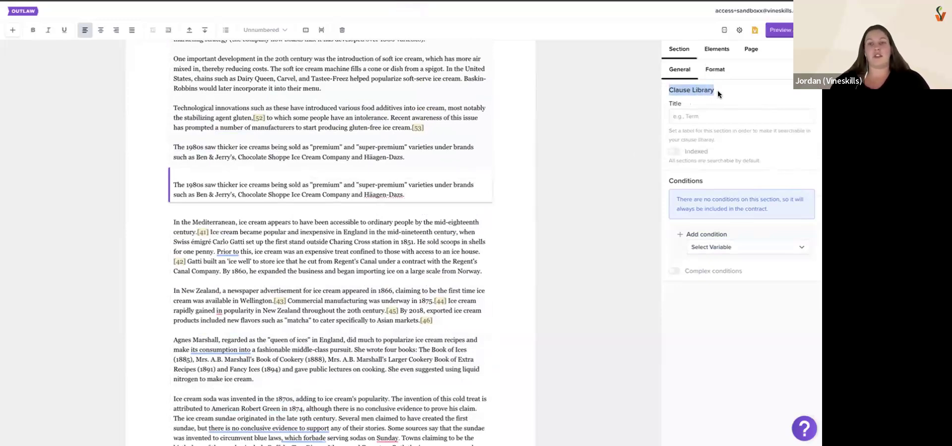
pyautogui.click(709, 117)
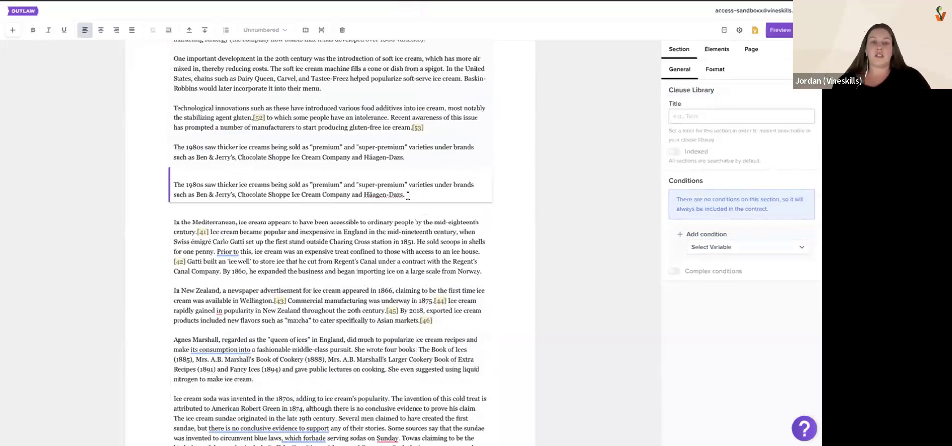
pyautogui.moveTo(187, 185); pyautogui.dragTo(203, 185)
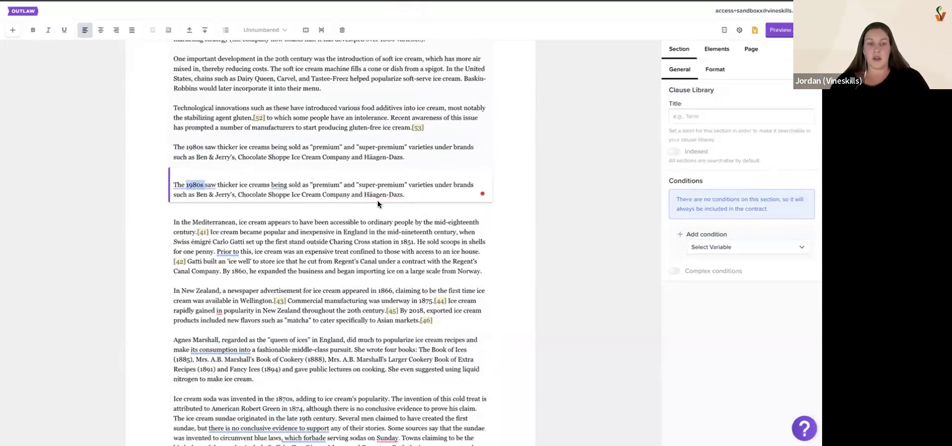
pyautogui.click(677, 116)
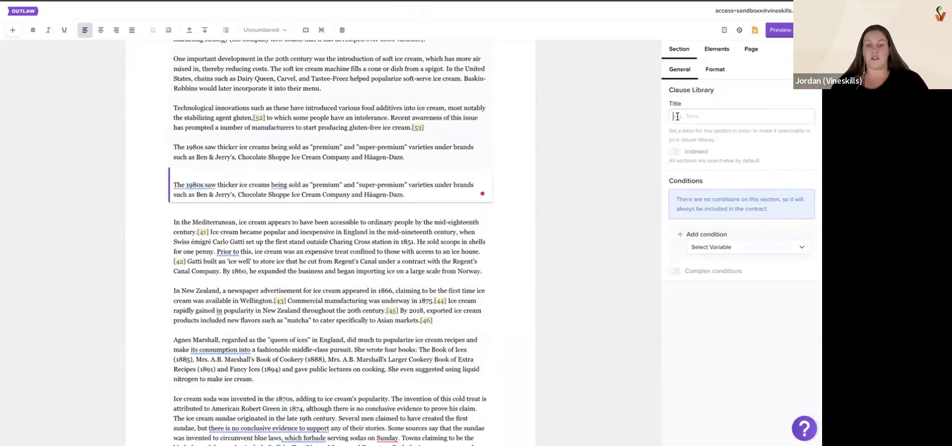
pyautogui.write('1980s')
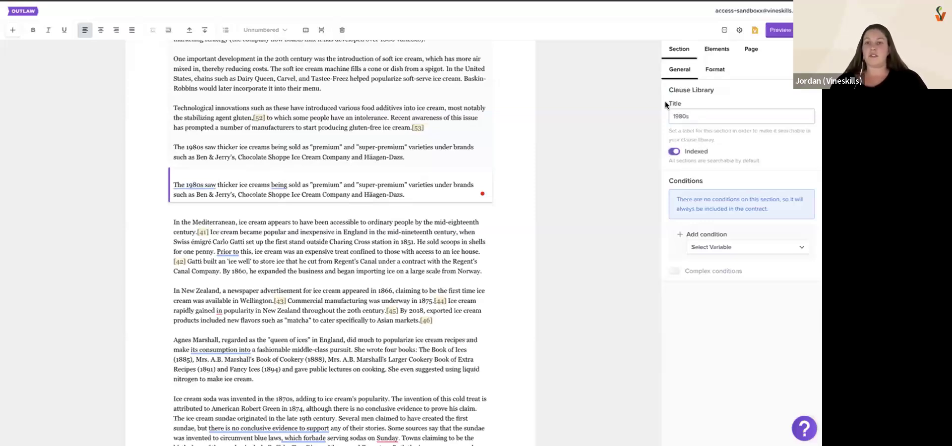
pyautogui.moveTo(665, 101); pyautogui.dragTo(679, 104)
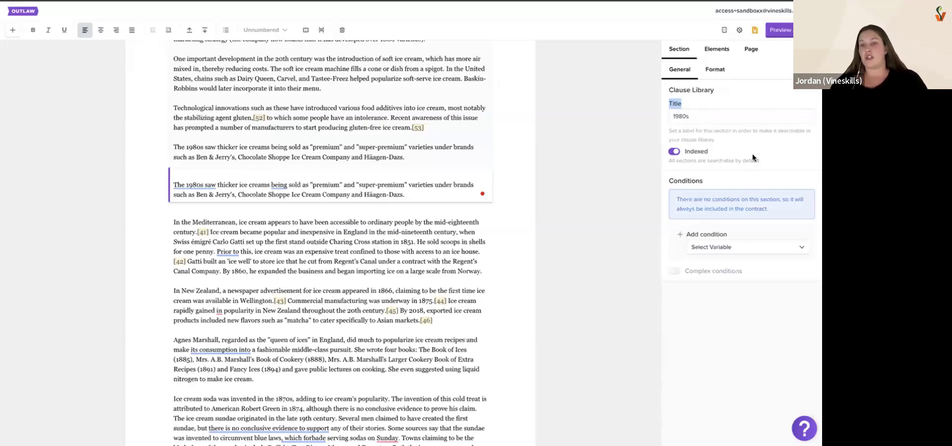
# Turn off Clause Library indexing for the section titled 1980s and review the note about searchable sections
pyautogui.click(674, 151)
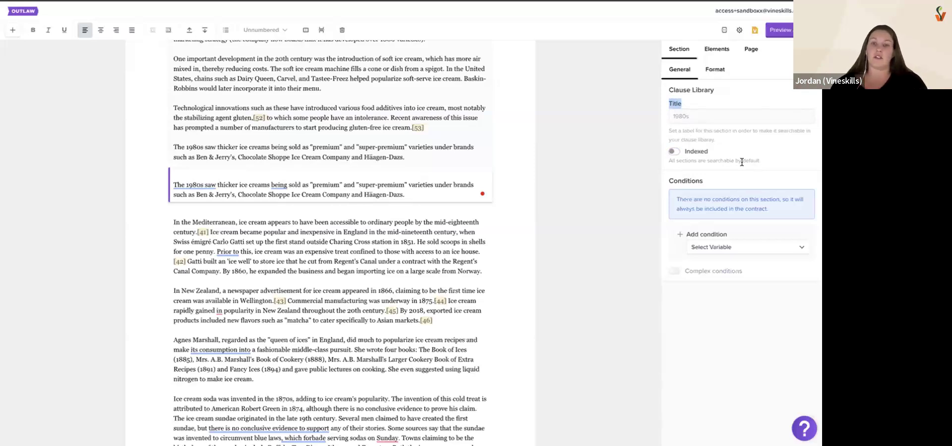
pyautogui.moveTo(684, 151); pyautogui.dragTo(710, 152)
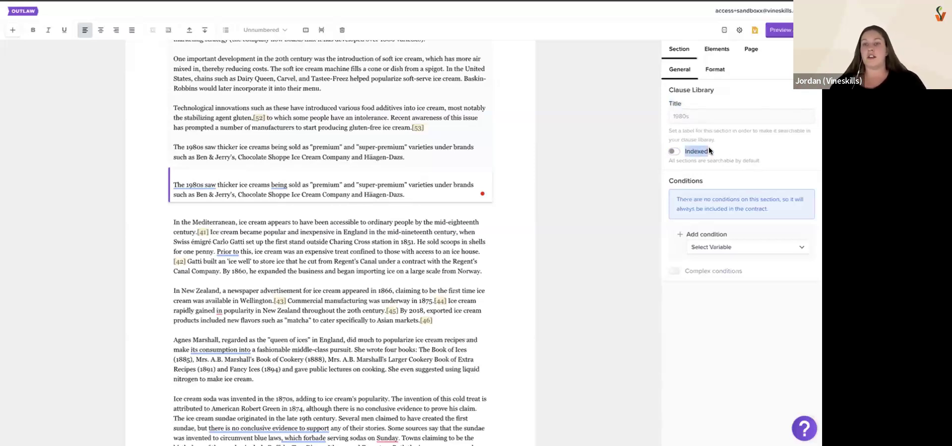
pyautogui.moveTo(759, 161); pyautogui.dragTo(667, 161)
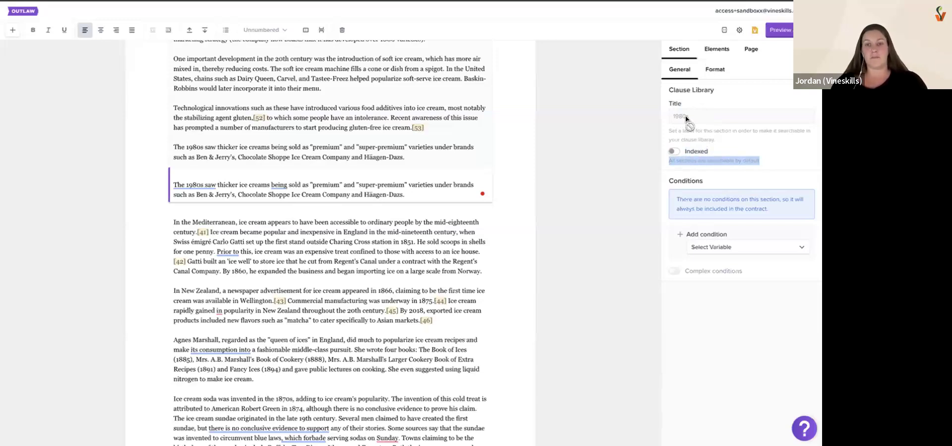
# Return to the templates list and open the Test template for editing
pyautogui.click(30, 11)
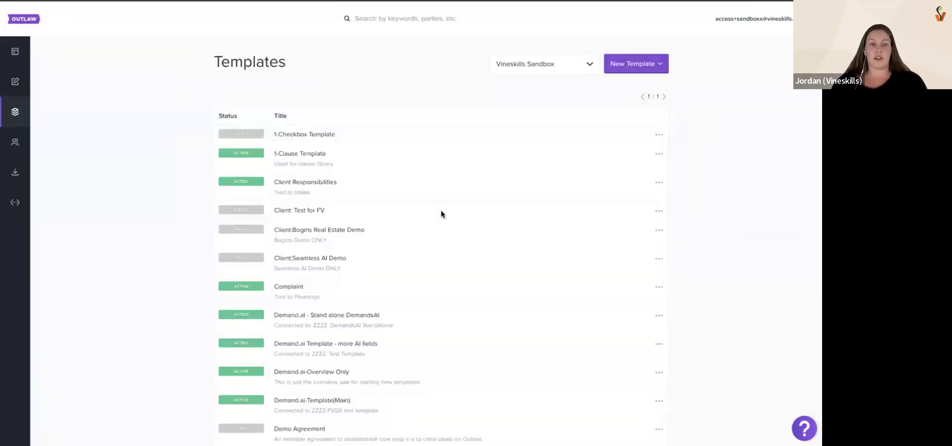
pyautogui.scroll(-15, 441, 210)
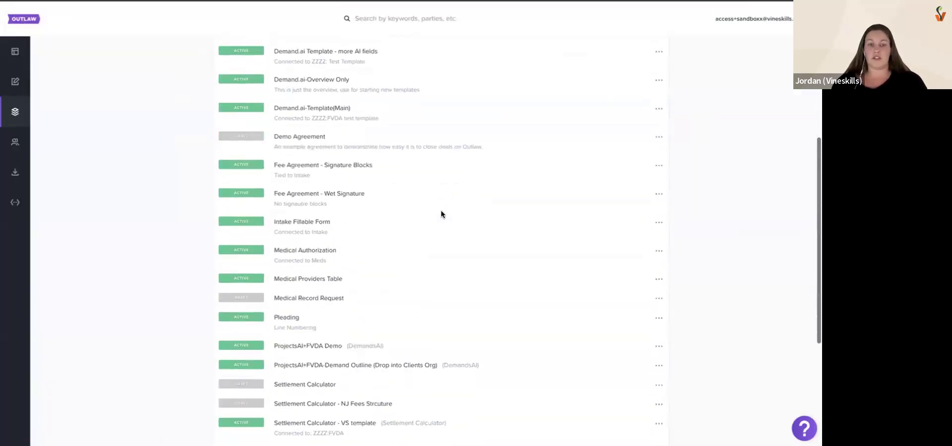
pyautogui.click(654, 380)
pyautogui.click(628, 398)
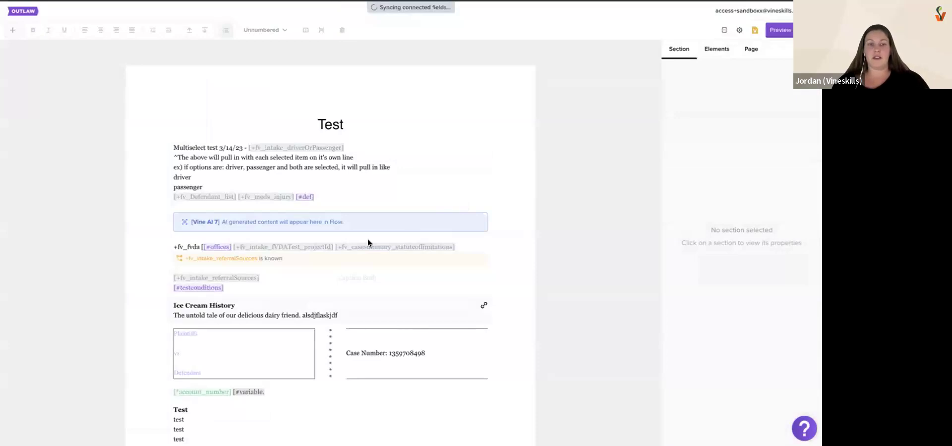
# Add an empty paragraph section directly after the Multiselect test section in the Test template
pyautogui.scroll(-1, 368, 239)
pyautogui.click(335, 159)
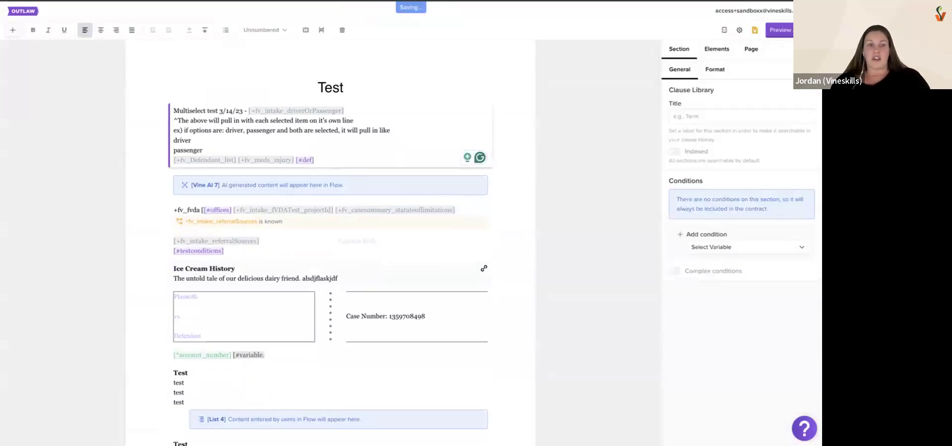
pyautogui.press('Return')
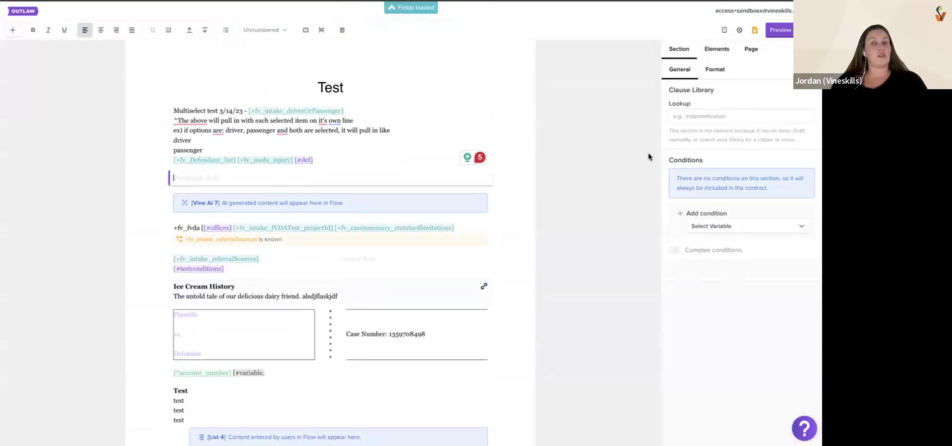
# Look up "1980" in the Clause Library for the new empty section, and clear the lookup
pyautogui.click(730, 115)
pyautogui.write('1980')
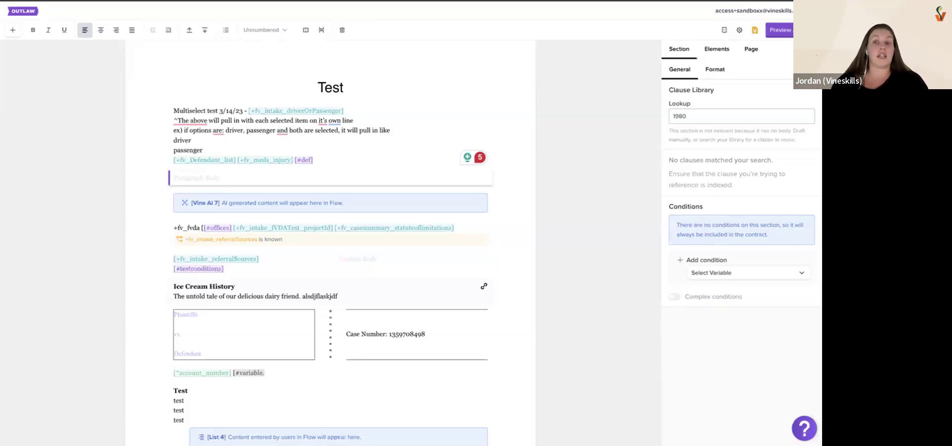
pyautogui.press('BackSpace')
pyautogui.press('BackSpace')
pyautogui.press('BackSpace')
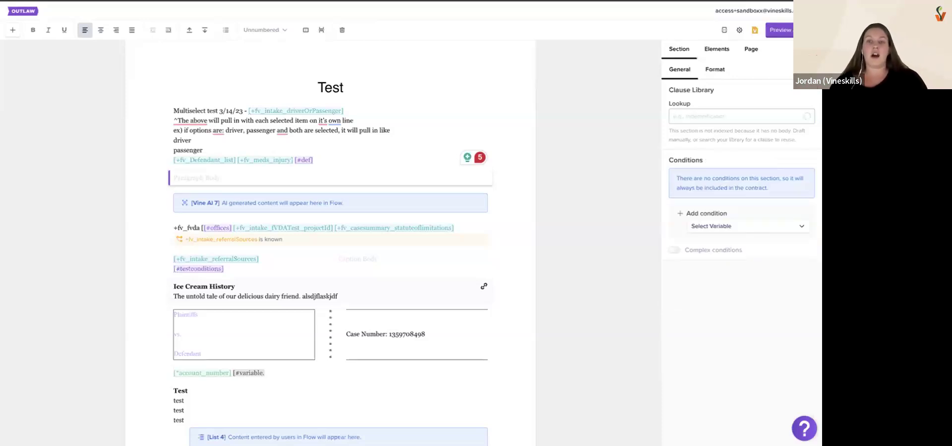
# Look up "ice" in the Clause Library for the empty section and compare the two Ice Cream History clause versions
pyautogui.click(185, 174)
pyautogui.click(705, 118)
pyautogui.write('ice')
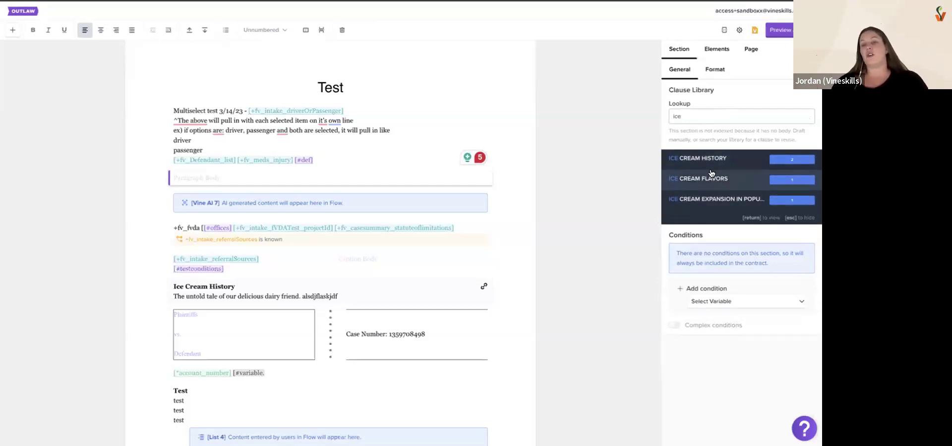
pyautogui.click(745, 162)
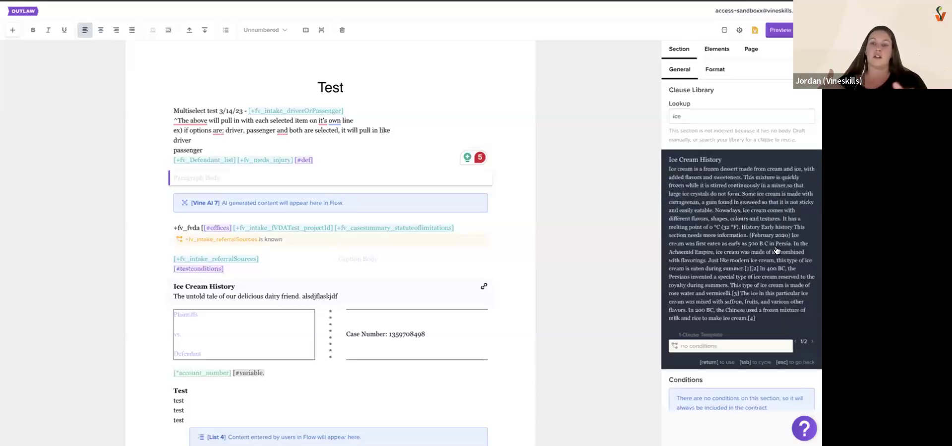
pyautogui.click(812, 342)
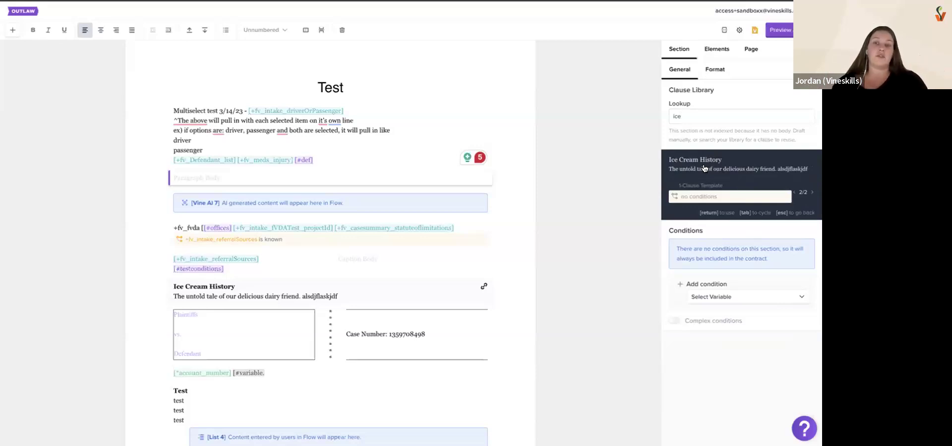
pyautogui.click(814, 193)
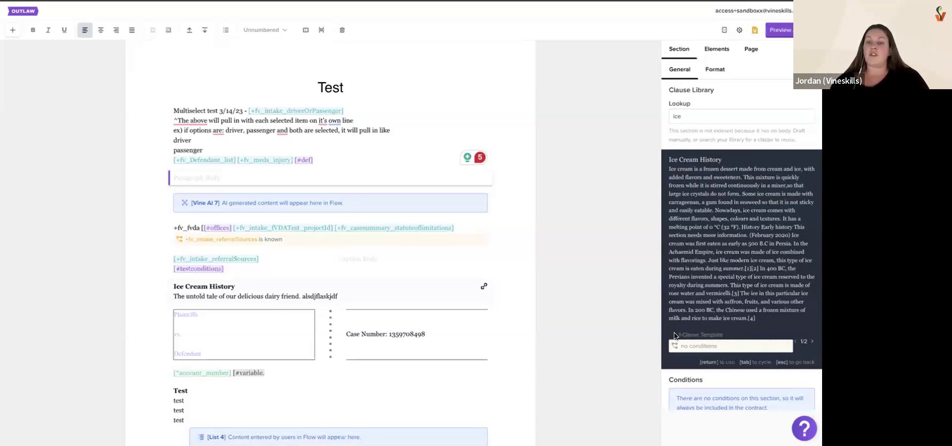
# Open the 1-Clause Template that the previewed Ice Cream History clause comes from and look over its opening sections
pyautogui.moveTo(676, 335); pyautogui.dragTo(724, 336)
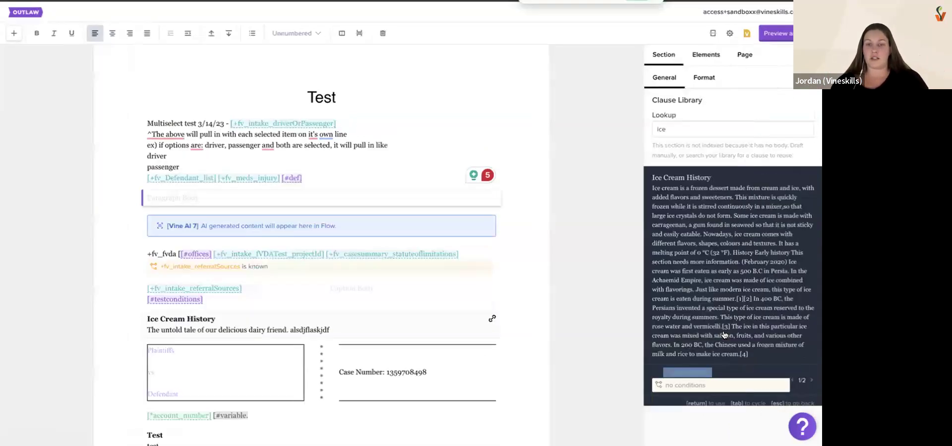
pyautogui.scroll(-1, 724, 335)
pyautogui.click(674, 356)
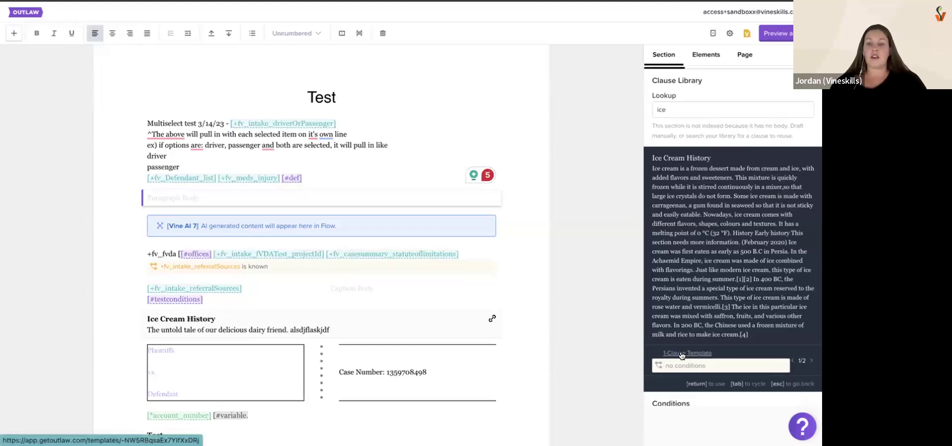
pyautogui.click(683, 353)
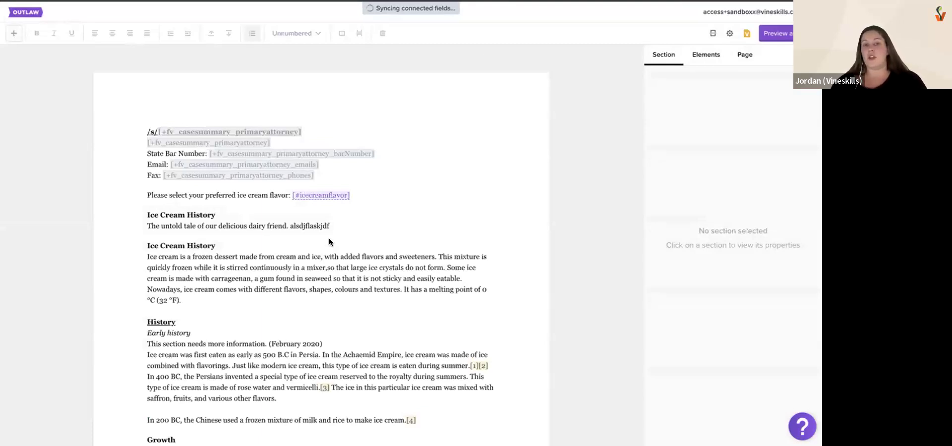
pyautogui.scroll(-4, 337, 252)
pyautogui.scroll(3, 338, 252)
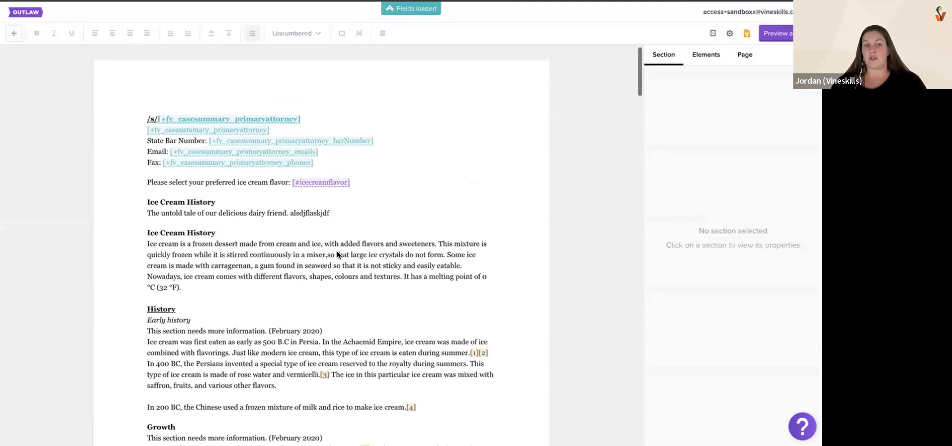
# Insert the longer Ice Cream History clause from the 1-Clause Template into the empty section after the Multiselect test section
pyautogui.click(290, 212)
pyautogui.click(223, 265)
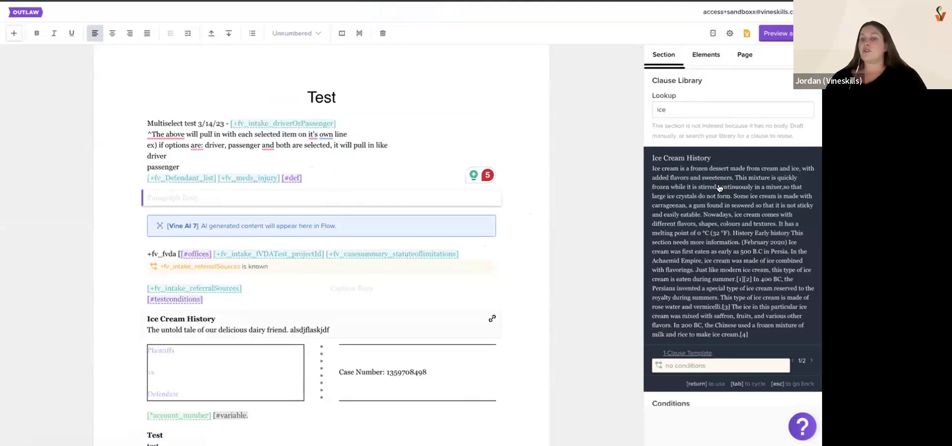
pyautogui.click(696, 232)
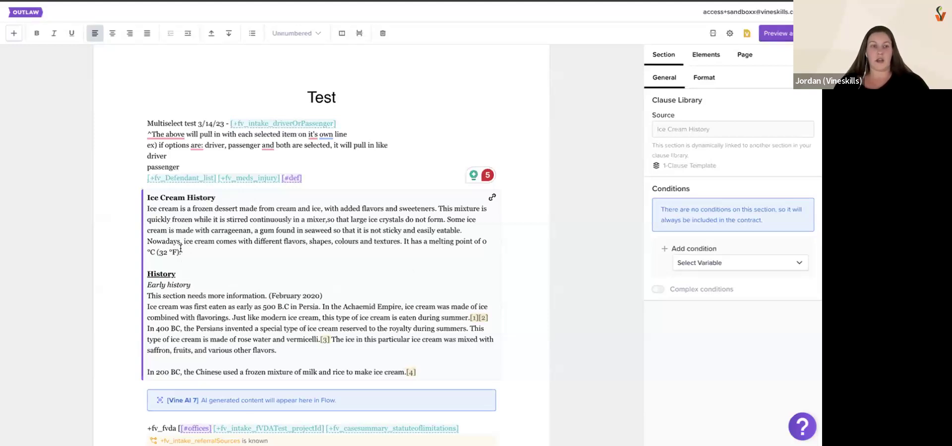
# Check whether the linked clause's text is editable, and add "laksdjf" at the end of the Multiselect test section
pyautogui.moveTo(180, 252); pyautogui.dragTo(144, 252)
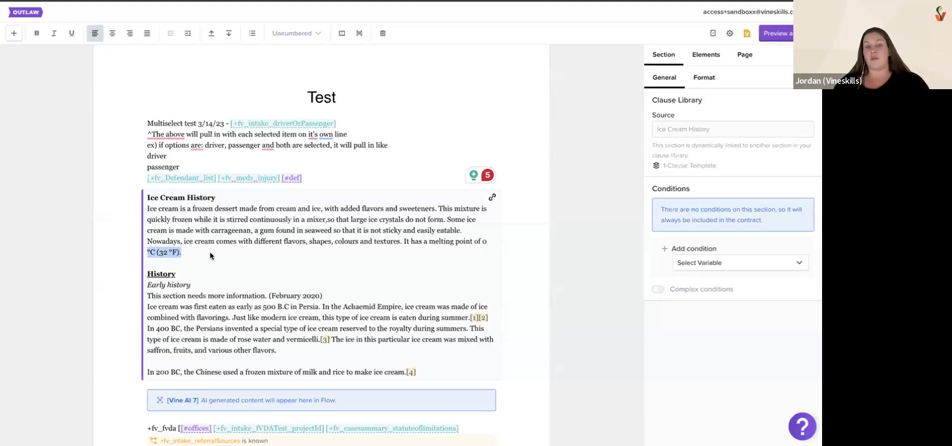
pyautogui.click(194, 254)
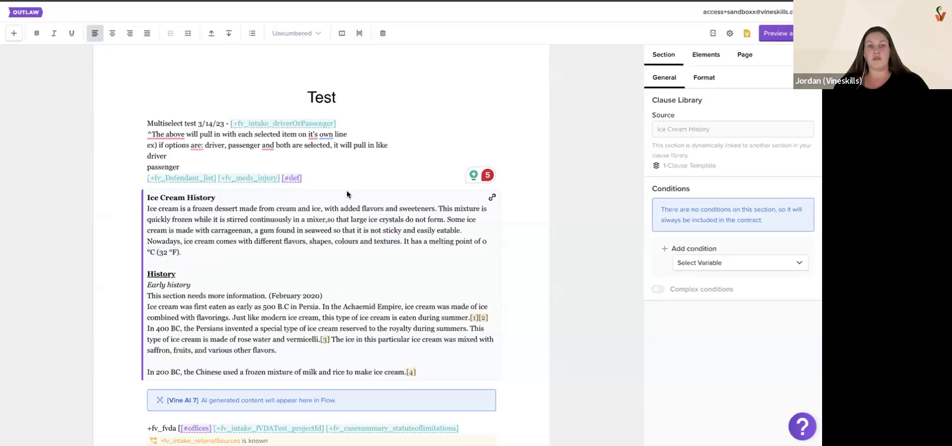
pyautogui.click(336, 177)
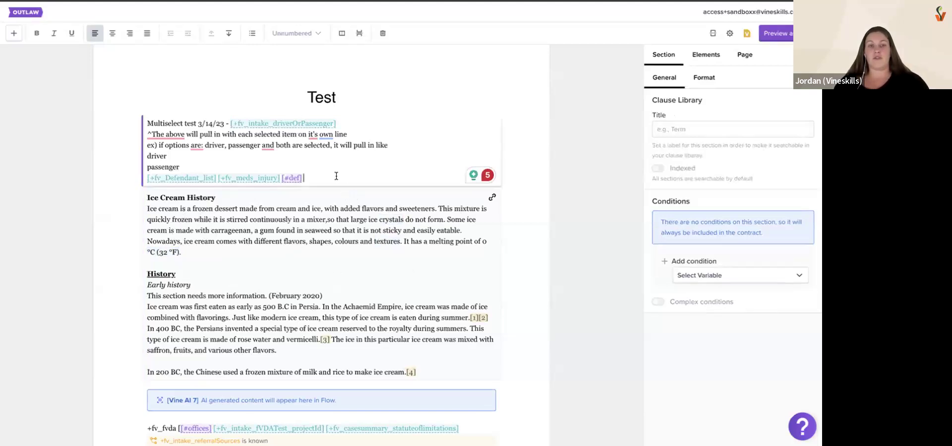
pyautogui.write('laksdjf')
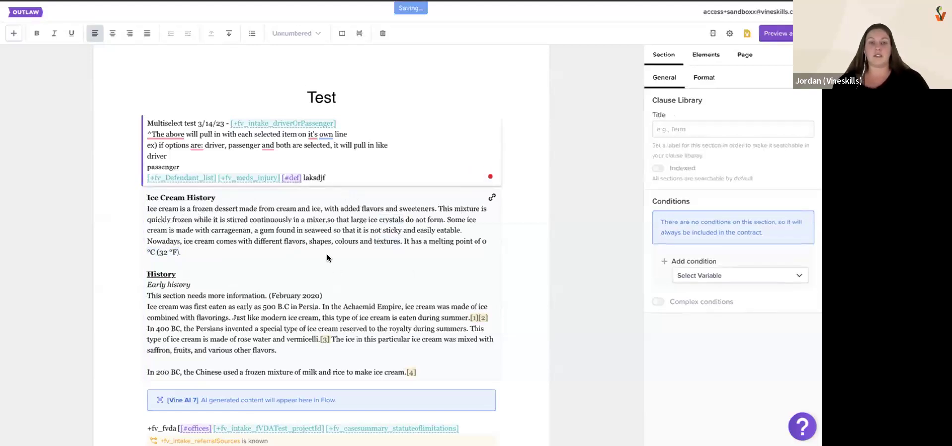
# Inspect the link marker on the inserted Ice Cream History clause and open its source template
pyautogui.click(334, 208)
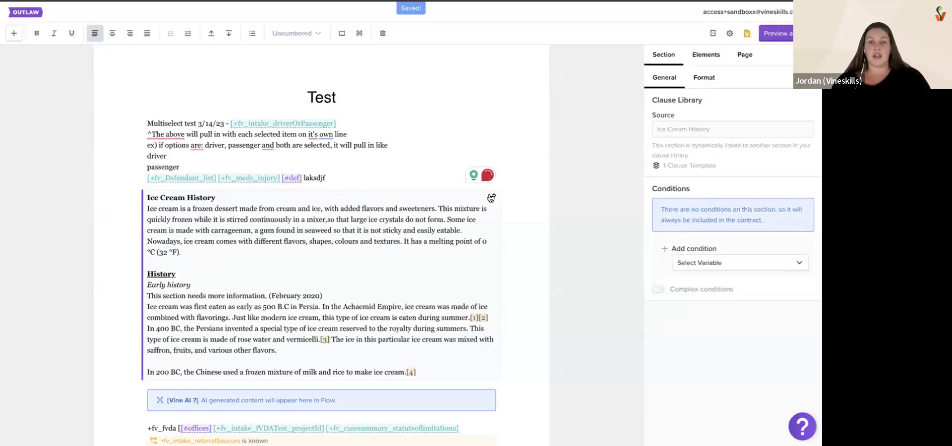
pyautogui.moveTo(491, 198)
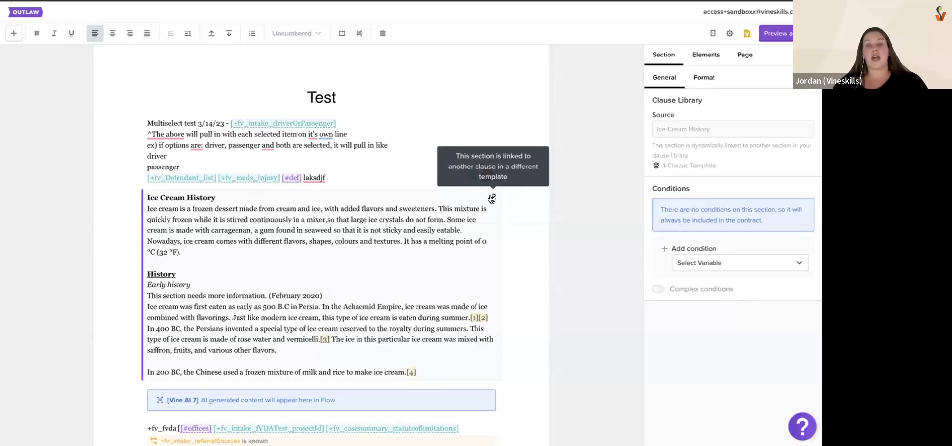
pyautogui.click(682, 166)
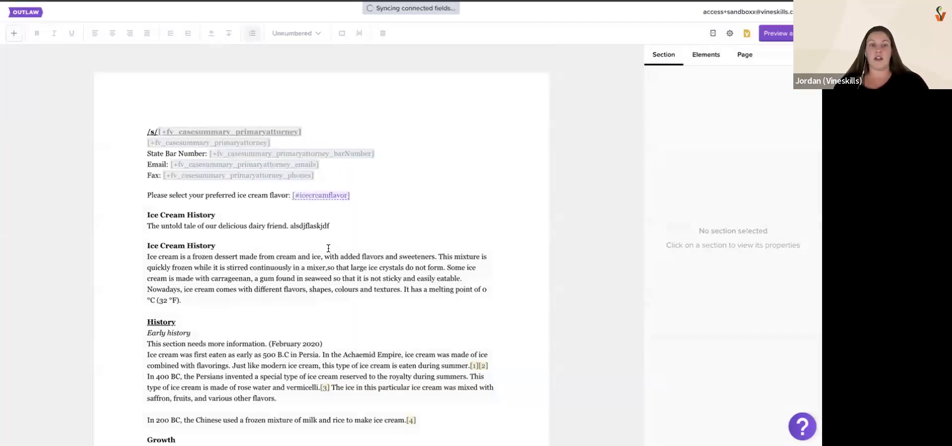
# Append "alskdjfaslkdfjalskdjf" after "(32 °F)." in the second Ice Cream History clause of the 1-Clause Template
pyautogui.click(229, 299)
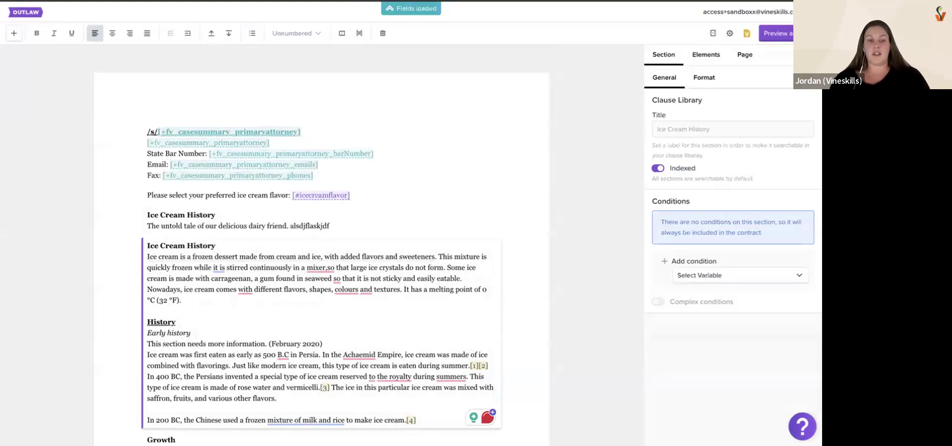
pyautogui.write('alsk')
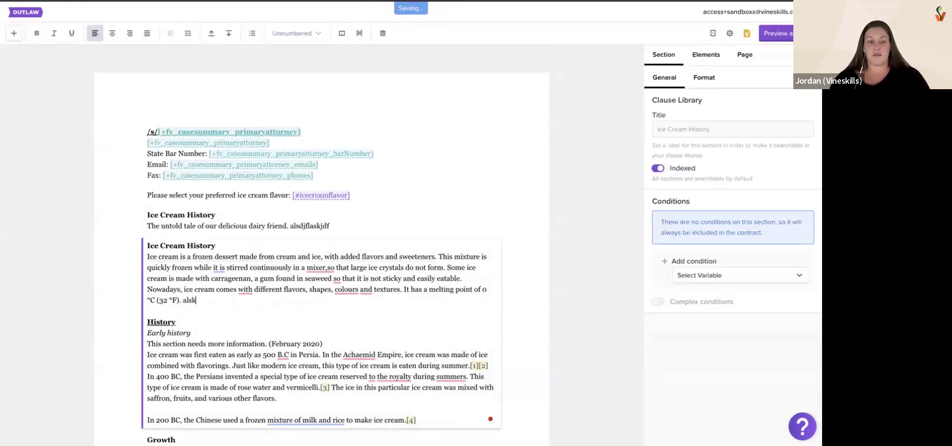
pyautogui.write('djfaslkdfjalskdjf')
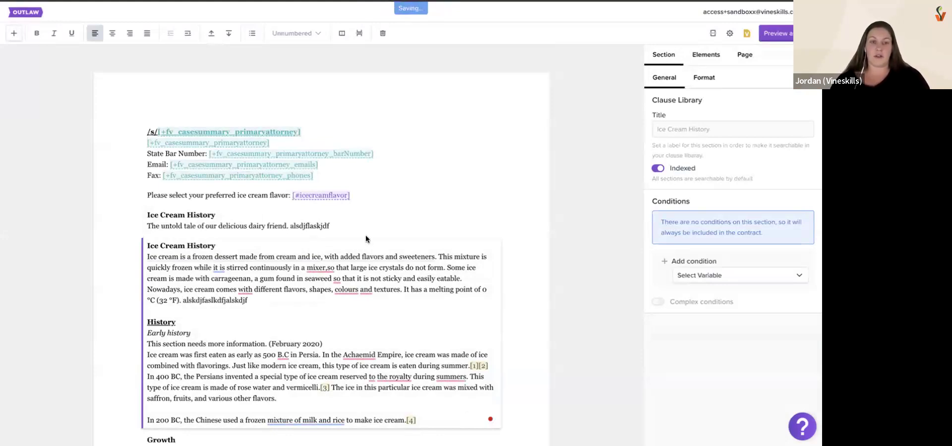
pyautogui.click(366, 223)
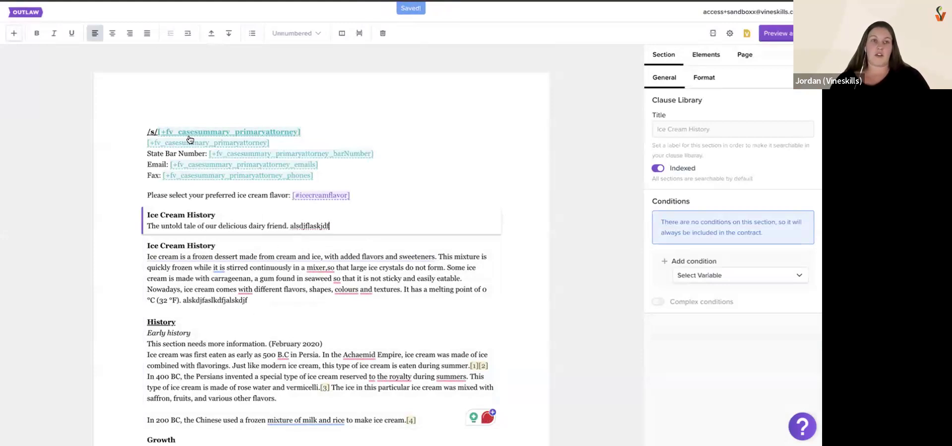
# Return to the Test template and check the linked Ice Cream History clause for the text added to its source
pyautogui.hotkey('ctrl', 'Tab')
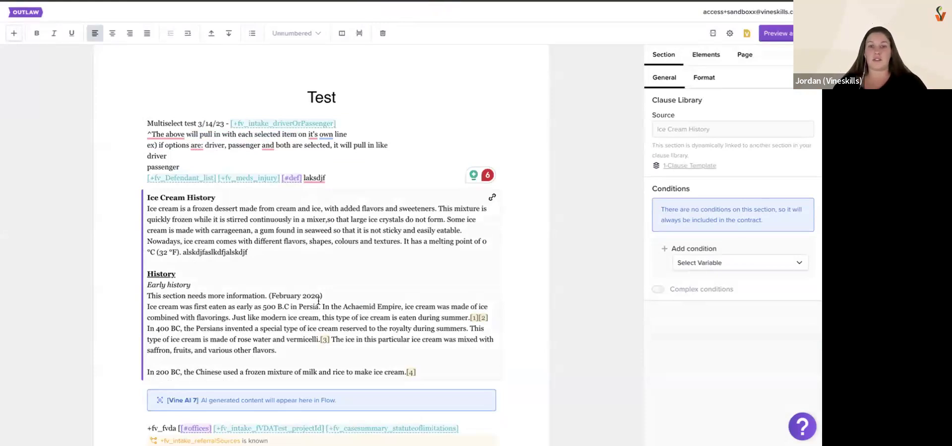
pyautogui.moveTo(181, 252); pyautogui.dragTo(249, 253)
pyautogui.click(265, 255)
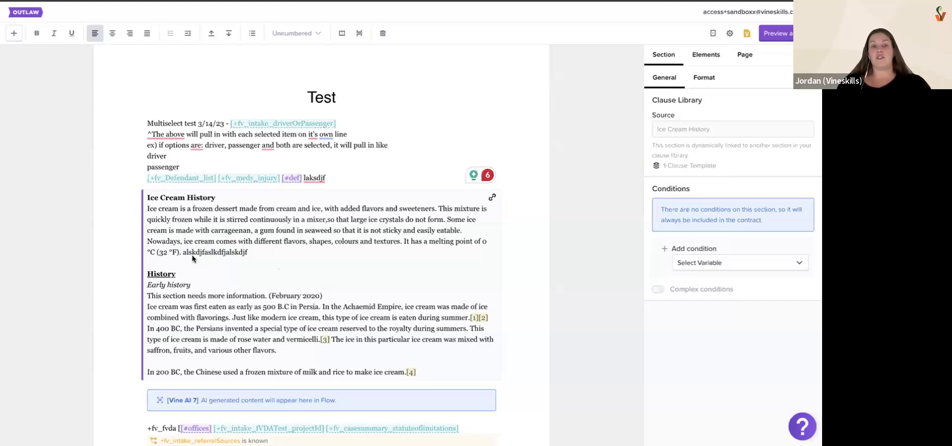
pyautogui.moveTo(183, 253); pyautogui.dragTo(258, 246)
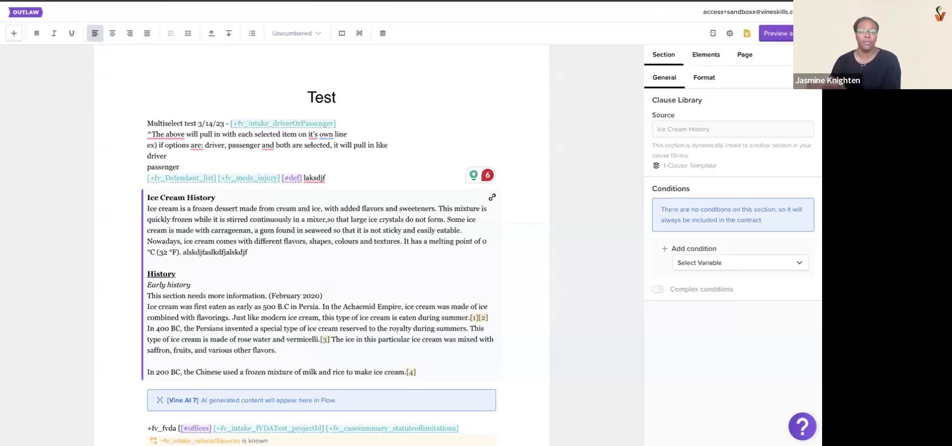
# Leave the template and open the most recently updated Settlement Calculator contract from the contracts list
pyautogui.click(30, 13)
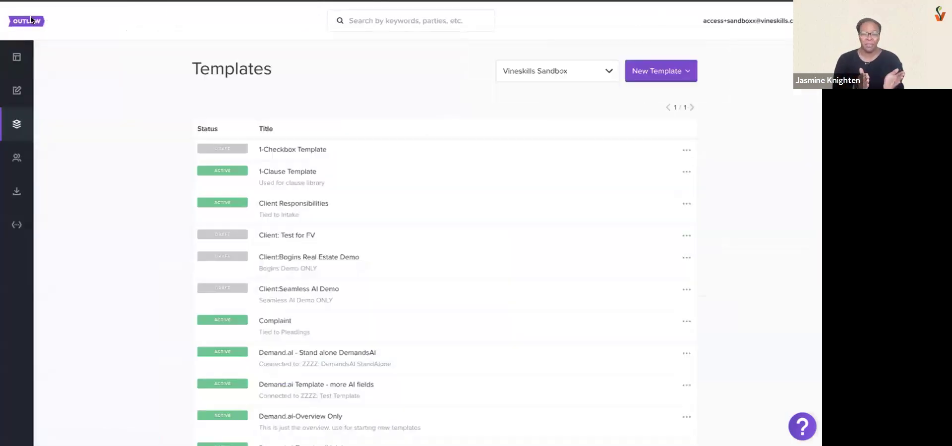
pyautogui.click(18, 91)
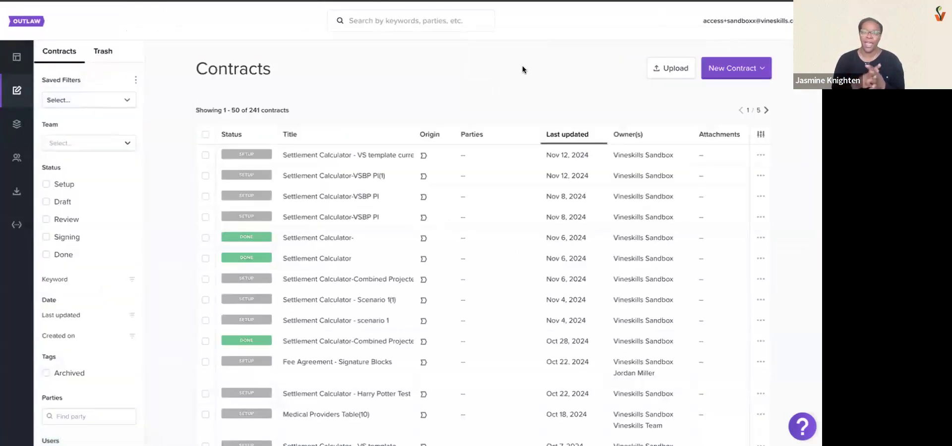
pyautogui.click(647, 156)
# Look over the contract's settlement overview, then read through its contract page past the Liens and Medicals tables
pyautogui.scroll(-3, 405, 308)
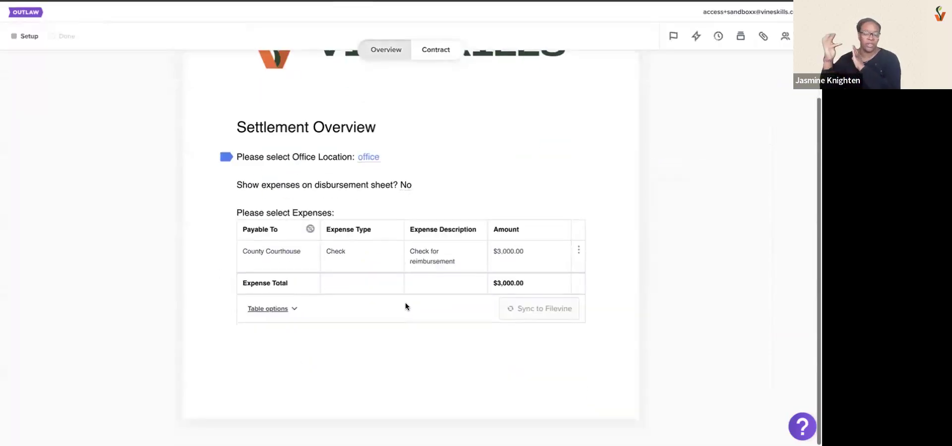
pyautogui.click(425, 51)
pyautogui.scroll(-1, 441, 343)
pyautogui.scroll(-7, 422, 254)
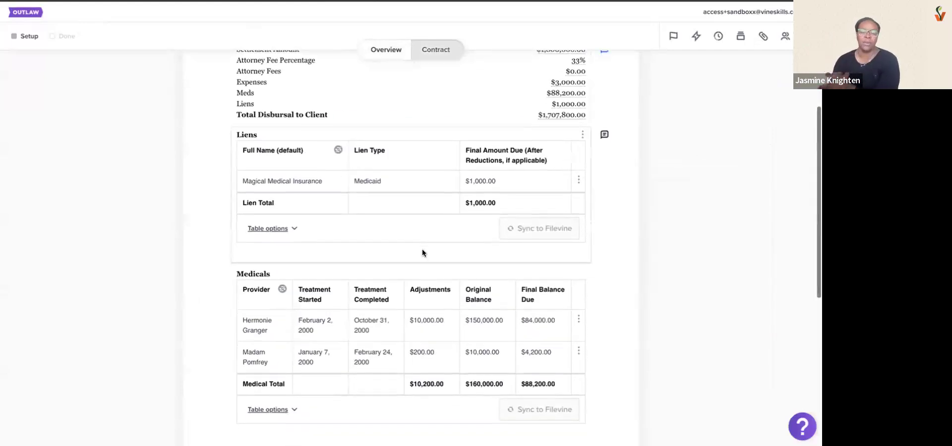
pyautogui.click(473, 312)
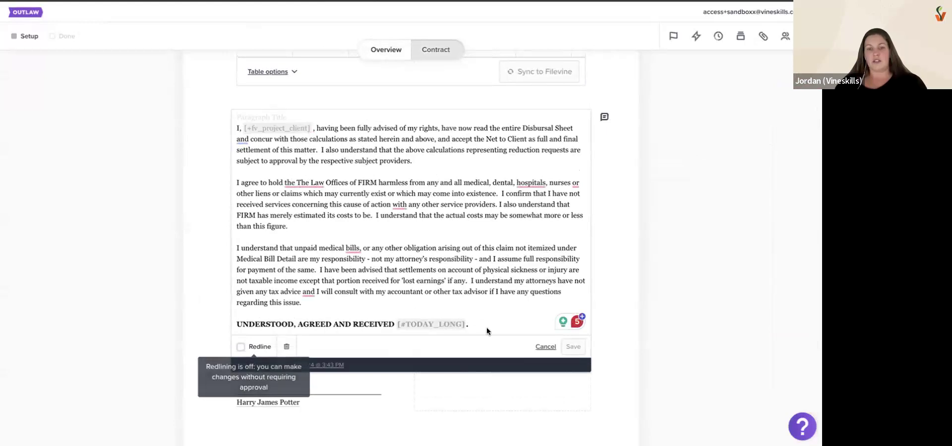
pyautogui.click(542, 346)
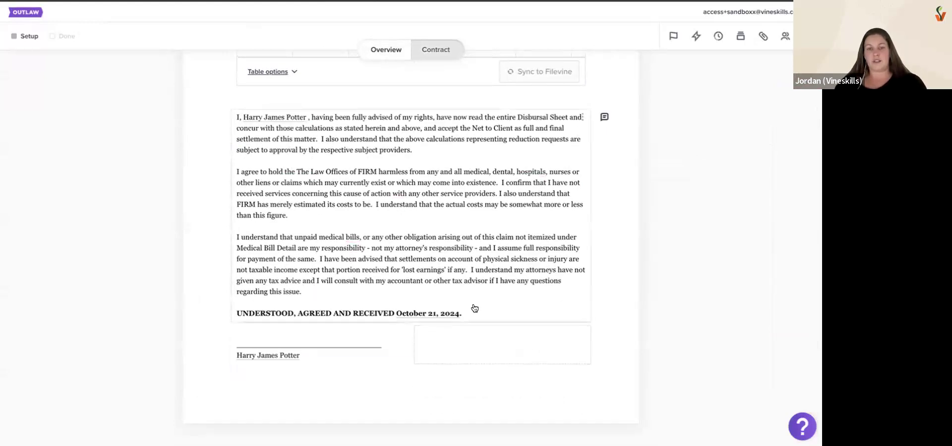
pyautogui.click(581, 117)
pyautogui.click(563, 137)
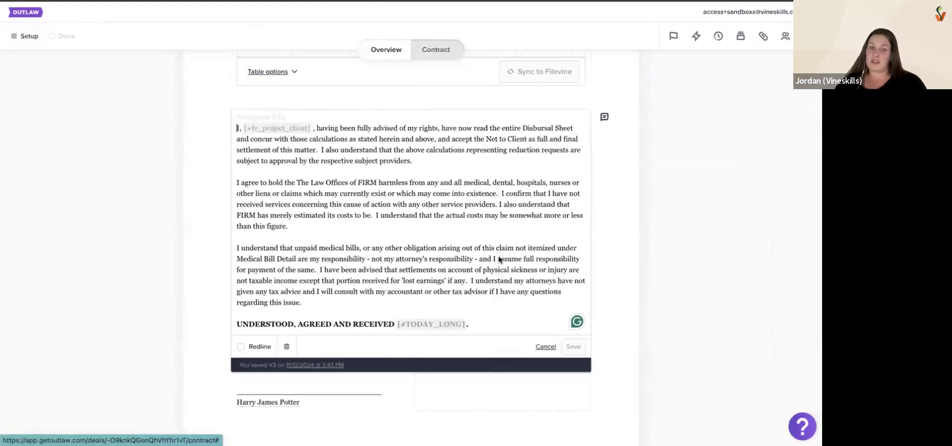
pyautogui.click(541, 347)
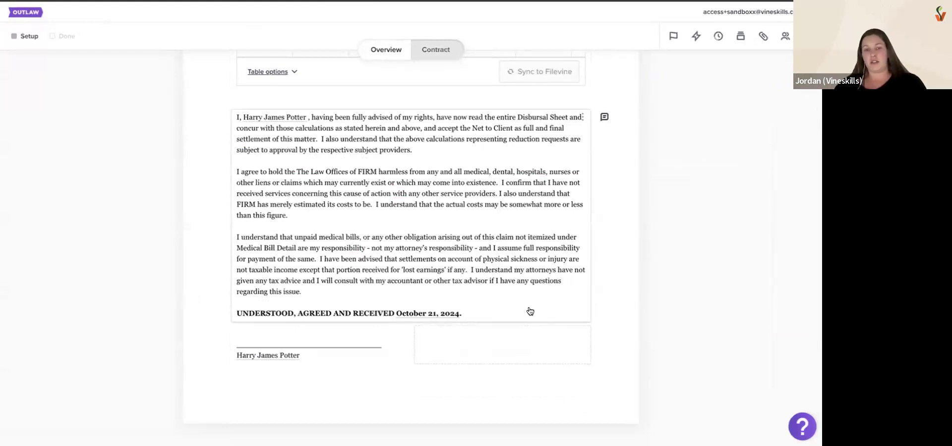
# Add an empty section before the client's acknowledgement paragraph under the Medicals table
pyautogui.click(582, 117)
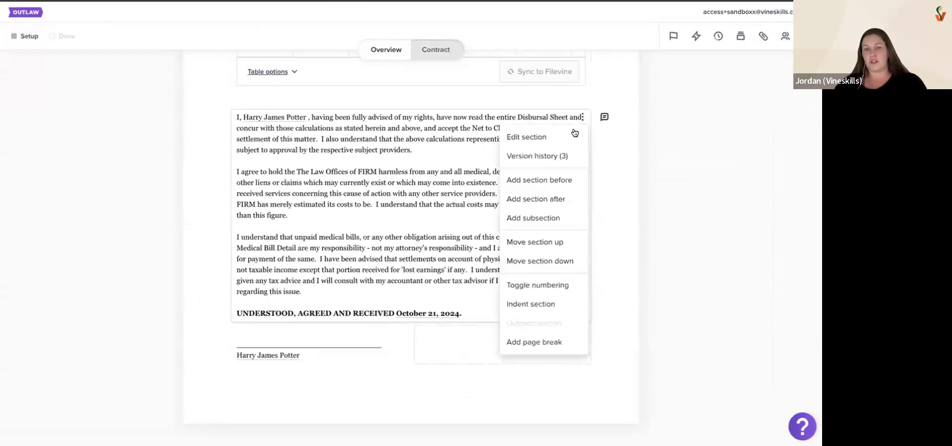
pyautogui.click(546, 181)
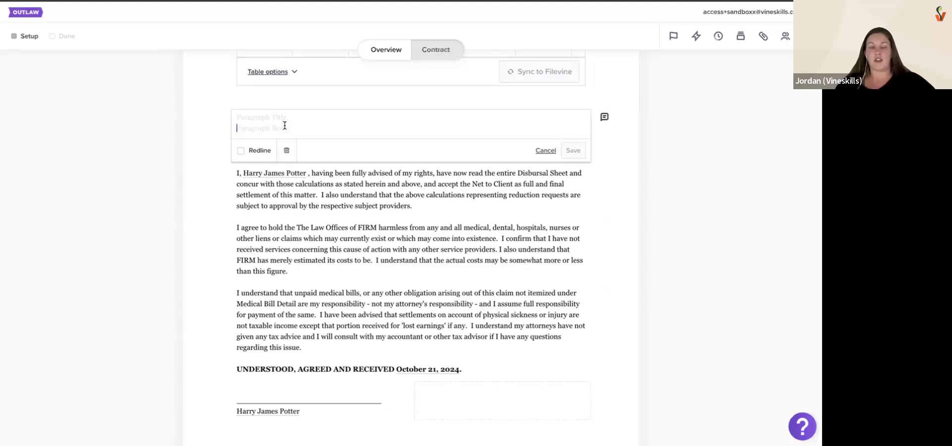
# Try to start a clause lookup with "\ice" in the new section's body and title, and clear the entries
pyautogui.write('Iice')
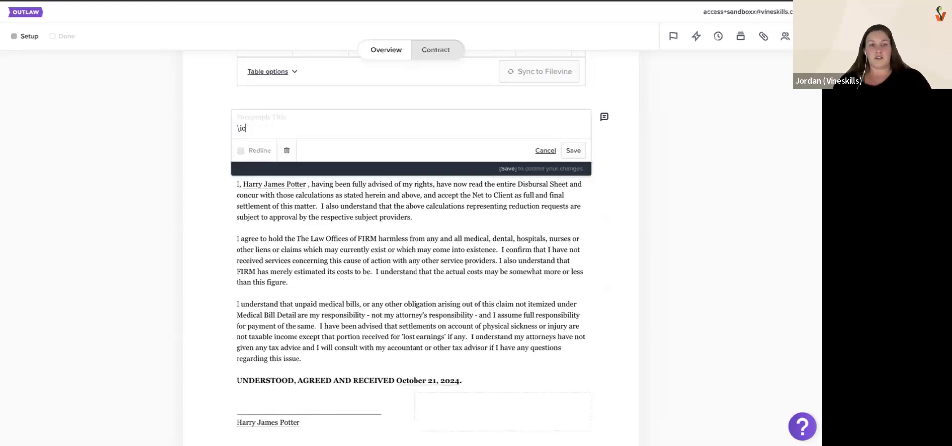
pyautogui.press('BackSpace')
pyautogui.press('BackSpace')
pyautogui.press('BackSpace')
pyautogui.press('BackSpace')
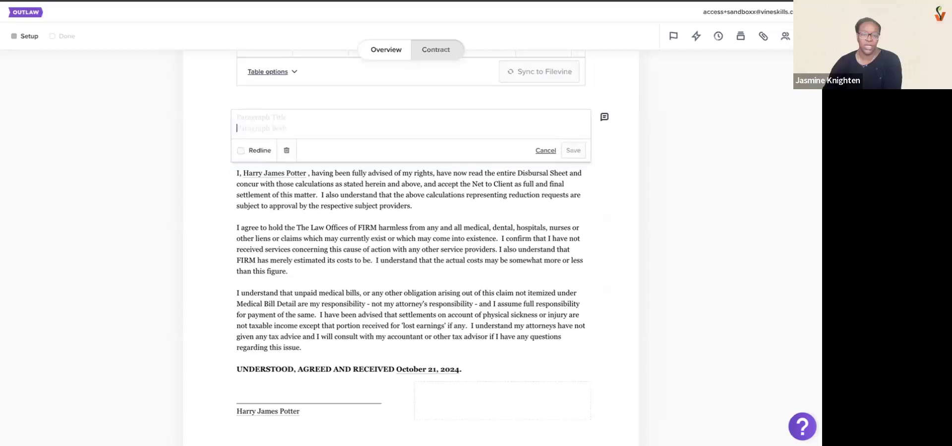
pyautogui.write('/al')
pyautogui.press('BackSpace')
pyautogui.press('BackSpace')
pyautogui.press('BackSpace')
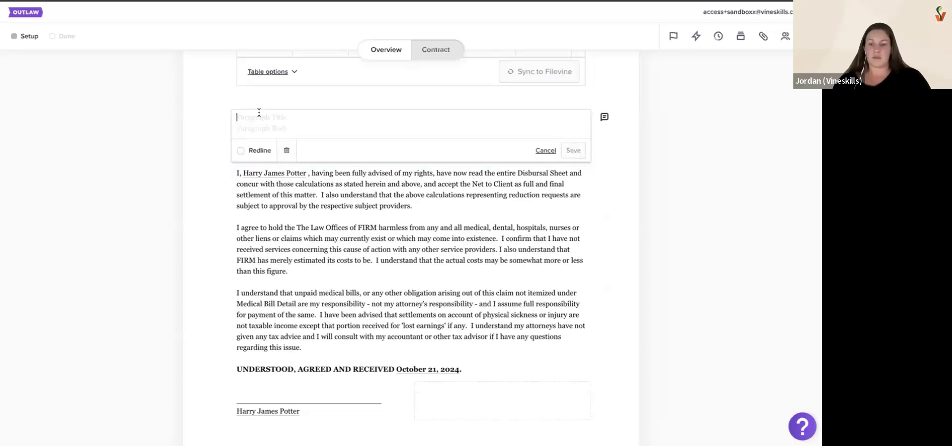
pyautogui.click(259, 112)
pyautogui.write('\\ice')
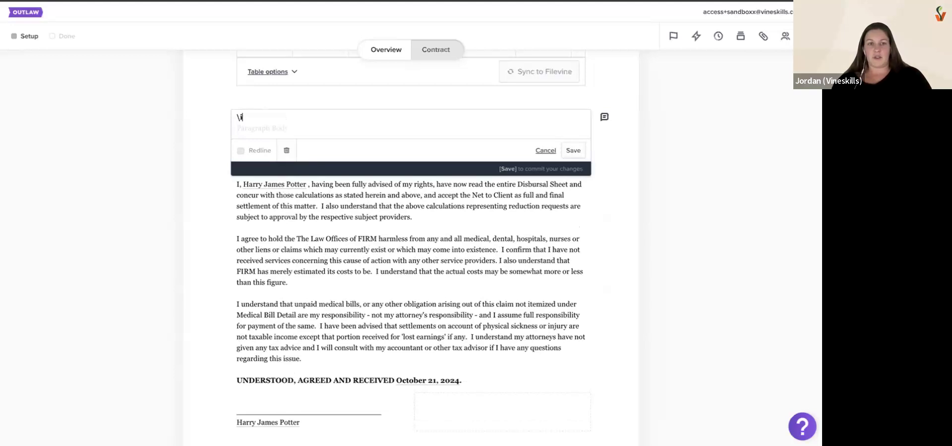
pyautogui.press('BackSpace')
pyautogui.press('BackSpace')
pyautogui.press('BackSpace')
pyautogui.press('BackSpace')
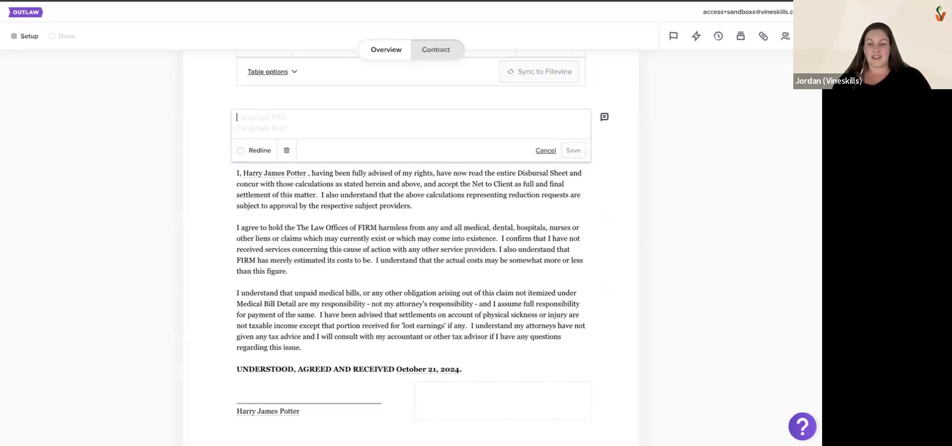
# Call up the Clause Library keyword search from the new section's empty title, exit it, and reopen it
pyautogui.press('/')
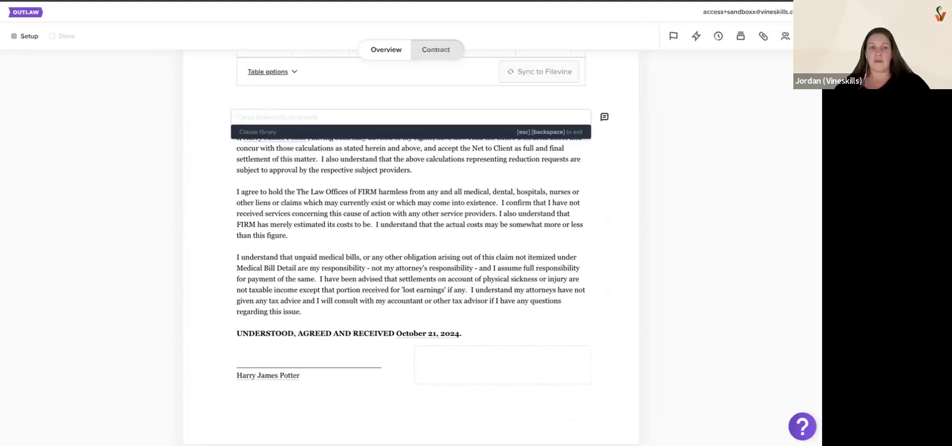
pyautogui.press('BackSpace')
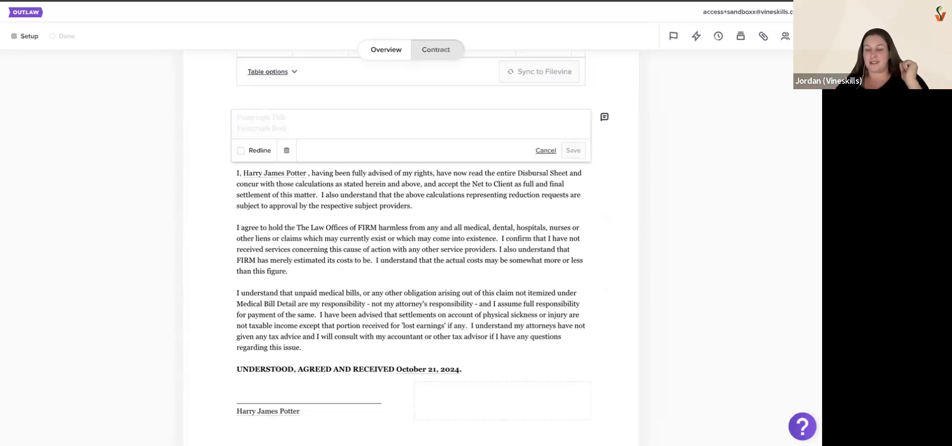
pyautogui.press('/')
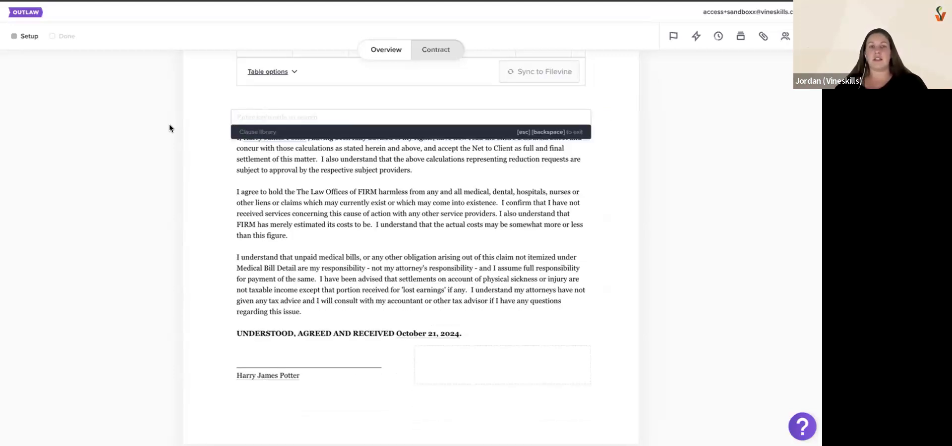
pyautogui.hotkey('ctrl', '+')
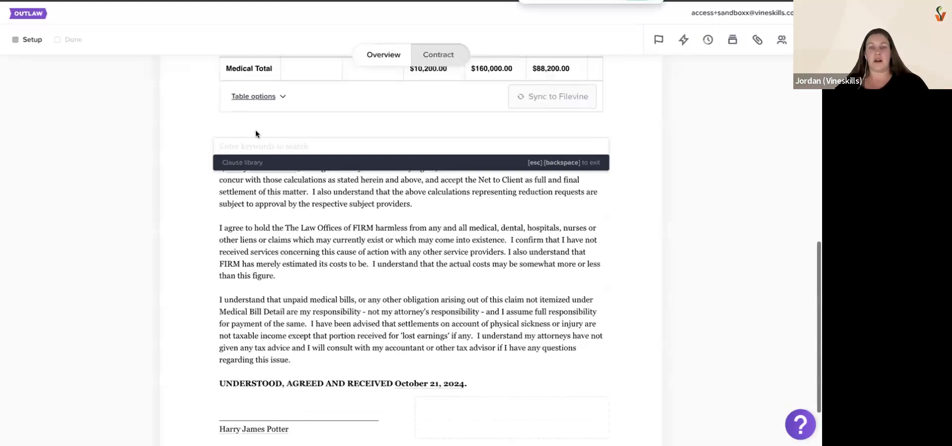
# Search the Clause Library for "ice" and compare the versions of the Ice Cream History clause
pyautogui.write('ice')
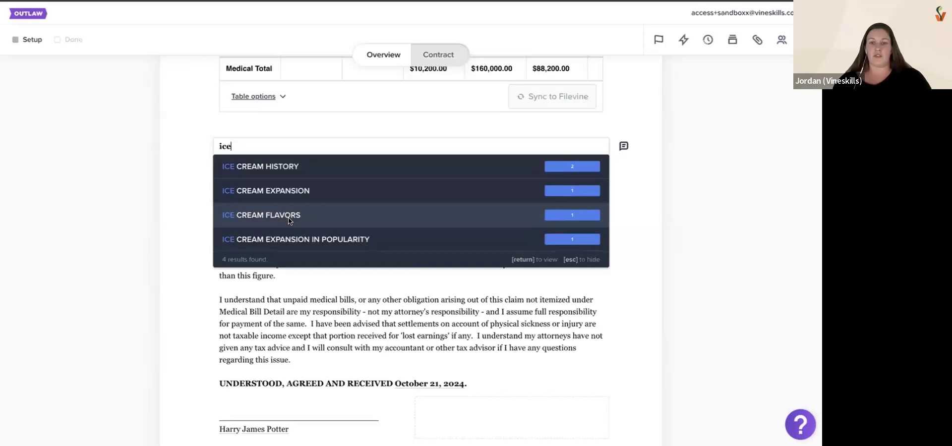
pyautogui.click(279, 173)
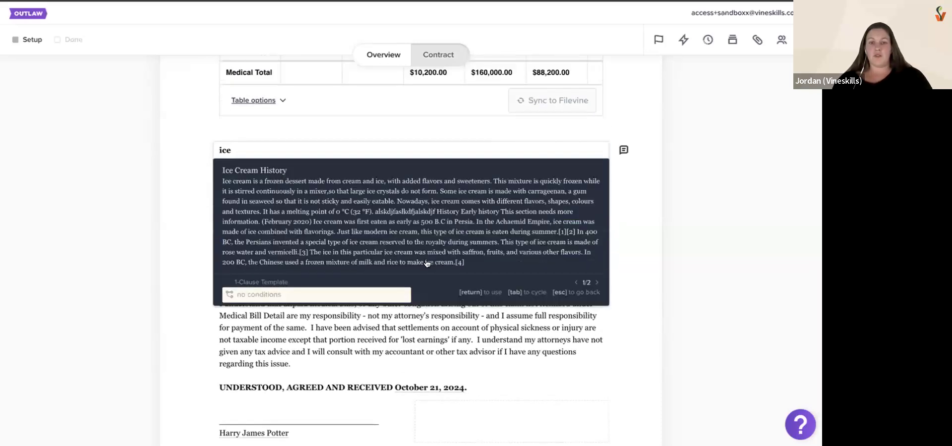
pyautogui.click(597, 283)
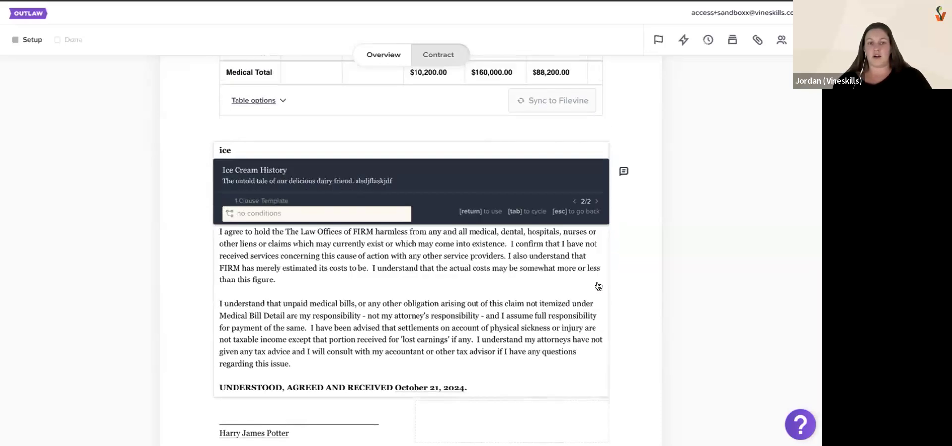
pyautogui.click(594, 202)
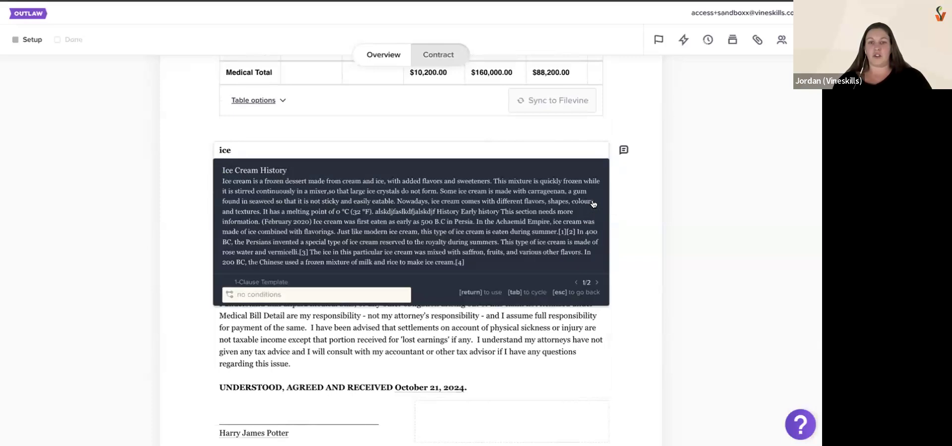
# Check the clause's source, 1-Clause Template, and insert the longer Ice Cream History clause into the contract's new section
pyautogui.click(268, 283)
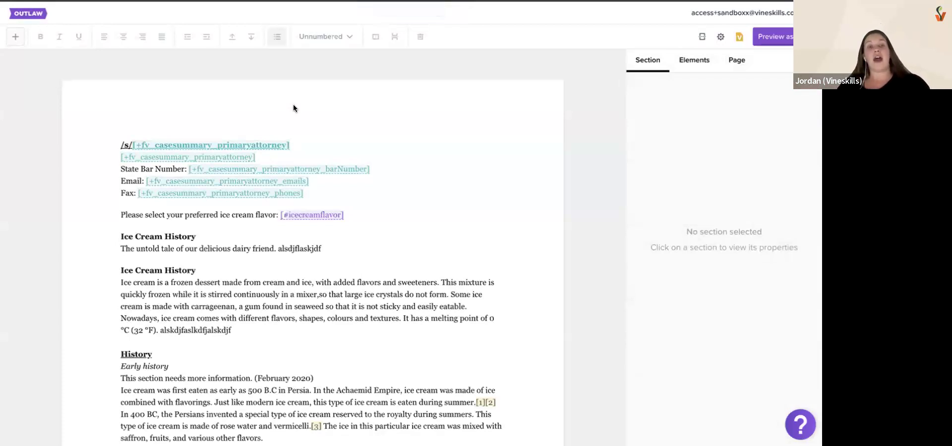
pyautogui.click(241, 328)
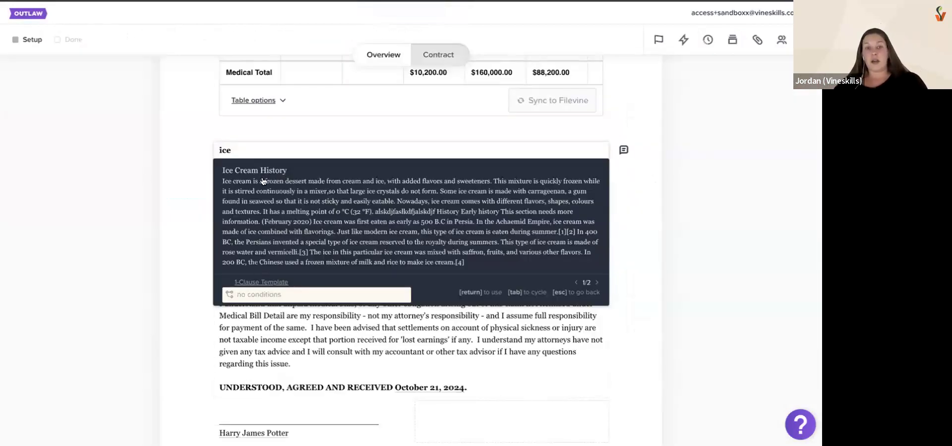
pyautogui.click(278, 208)
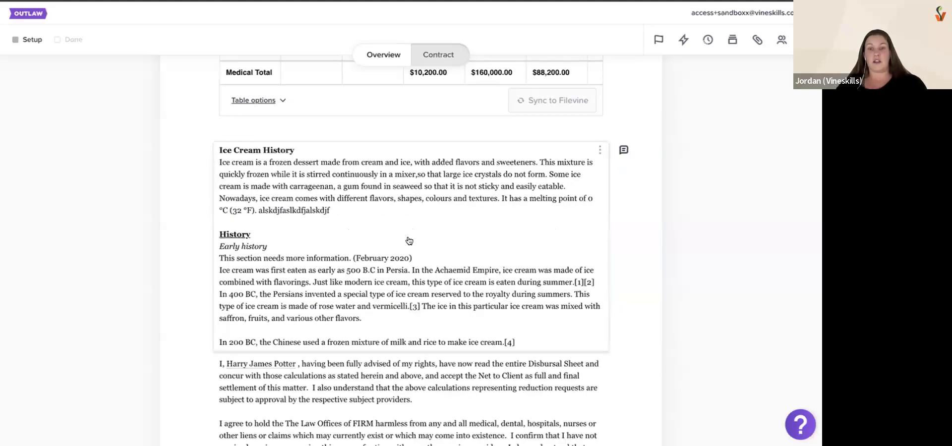
# Add a section after Ice Cream History, start a Clause Library search there for "1980", and shorten the keyword to "19"
pyautogui.click(600, 150)
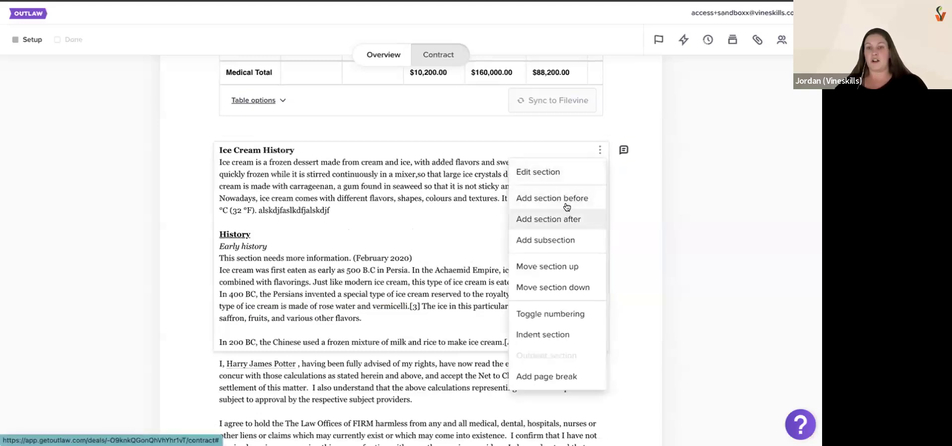
pyautogui.click(567, 220)
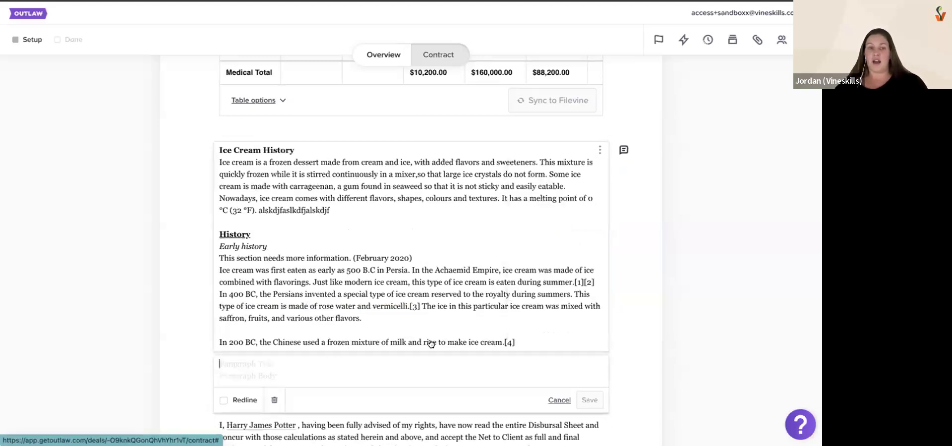
pyautogui.click(319, 330)
pyautogui.write('/')
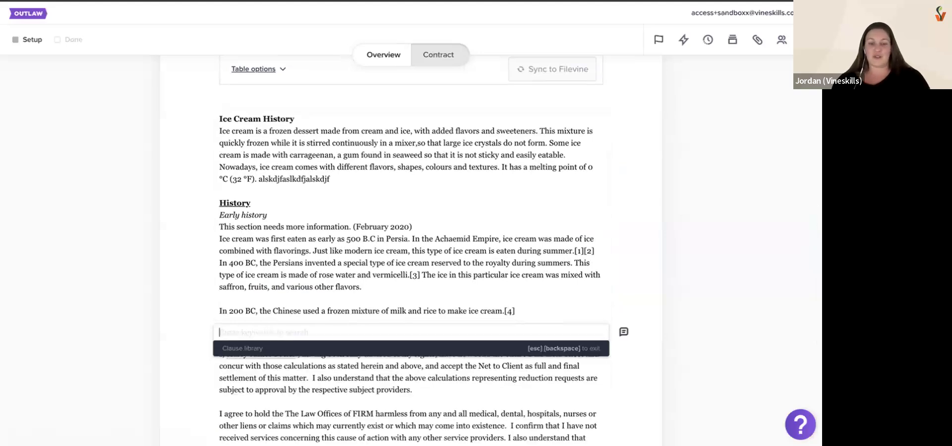
pyautogui.write('1980')
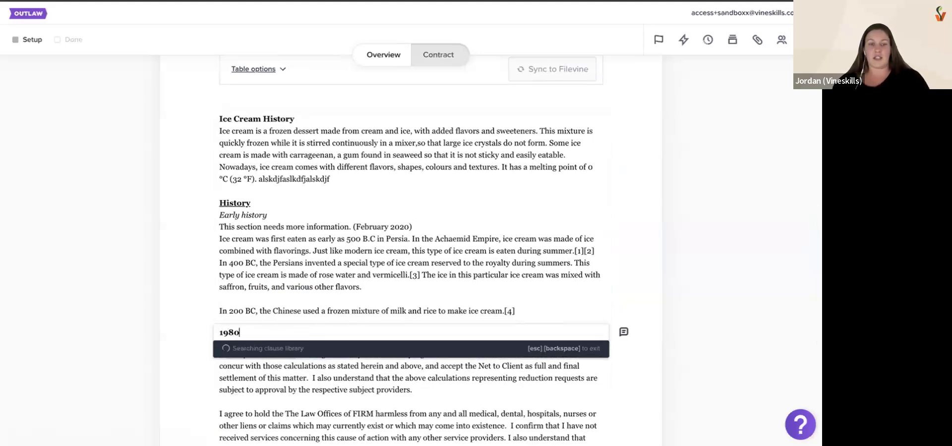
pyautogui.press('BackSpace')
pyautogui.press('BackSpace')
pyautogui.press('BackSpace')
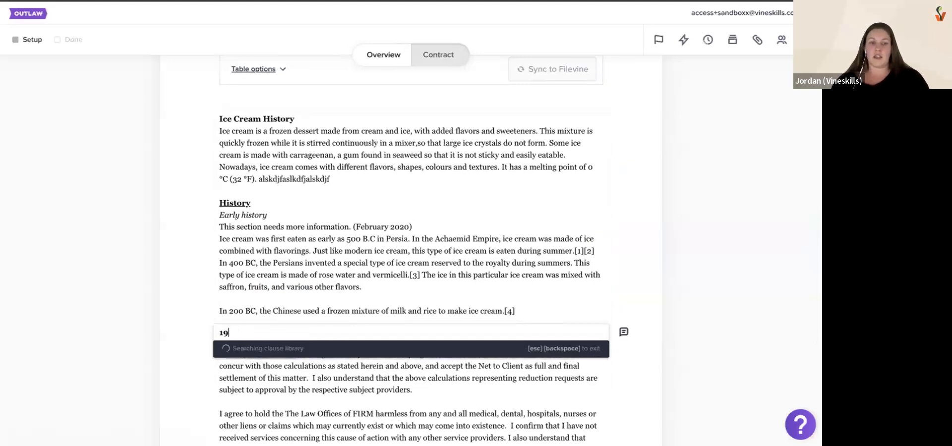
pyautogui.press('BackSpace')
# Locate the section titled 1980s in 1-Clause Template and switch its Clause Library indexing off and back on
pyautogui.hotkey('ctrl', 'Tab')
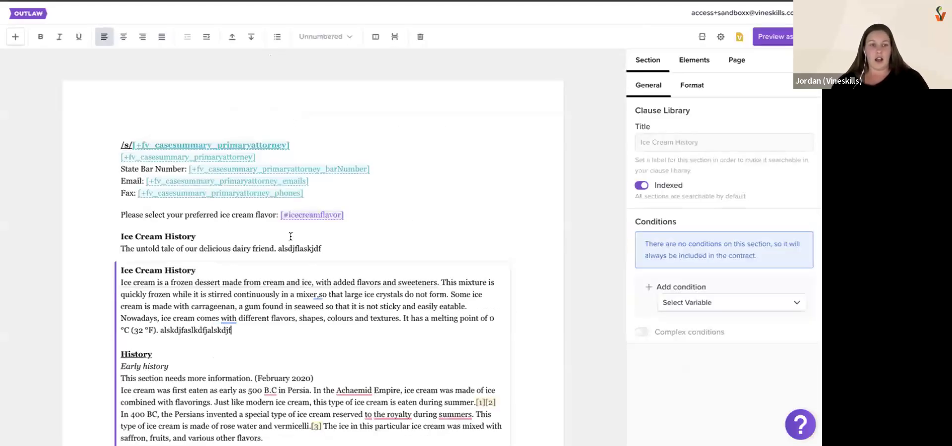
pyautogui.scroll(-10, 410, 238)
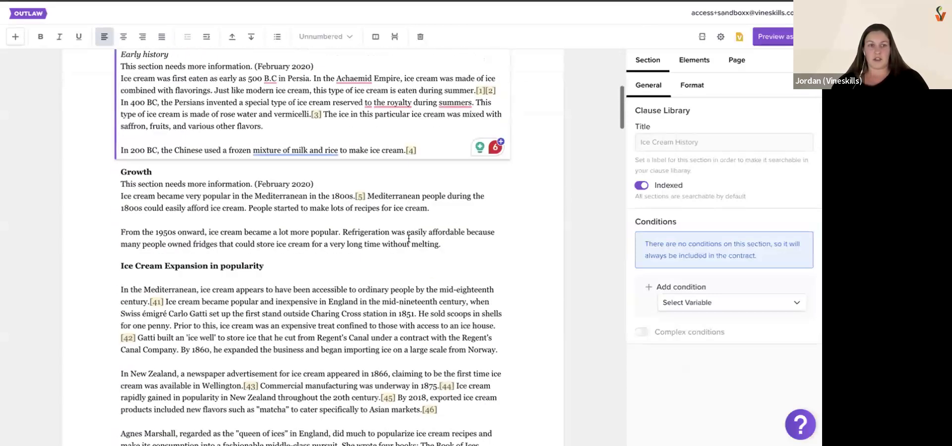
pyautogui.scroll(1, 409, 242)
pyautogui.click(345, 150)
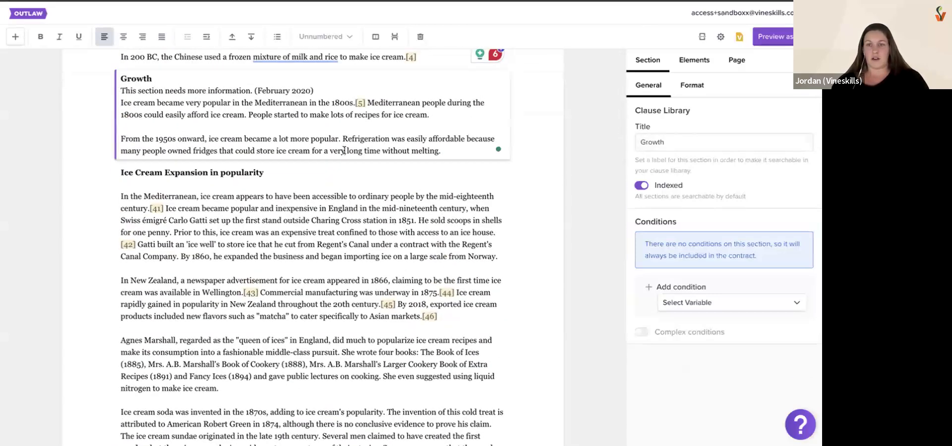
pyautogui.scroll(-15, 344, 151)
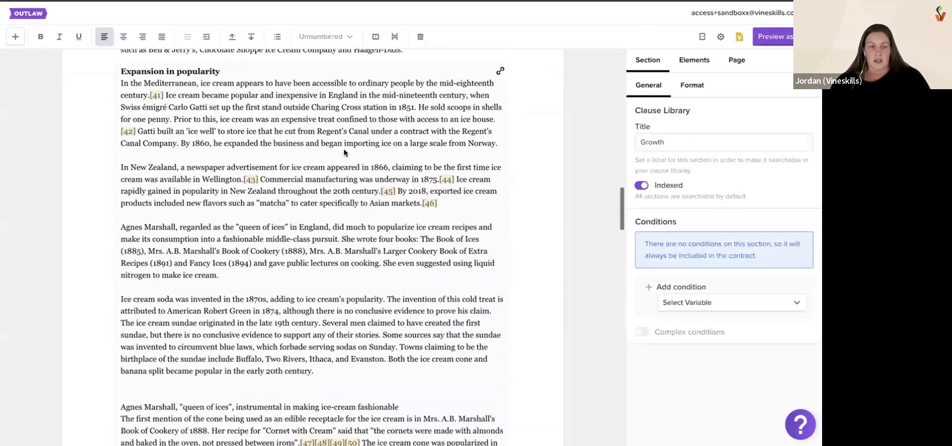
pyautogui.scroll(-8, 345, 150)
pyautogui.click(333, 190)
pyautogui.click(648, 187)
pyautogui.click(648, 186)
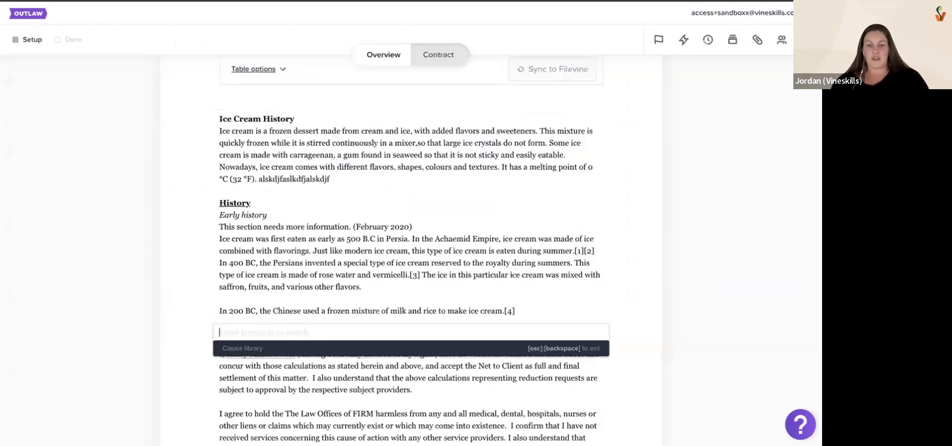
# Complete the contract's clause search keyword as "1980" and insert the 1980s clause
pyautogui.write('08')
pyautogui.press('BackSpace')
pyautogui.press('BackSpace')
pyautogui.write('80')
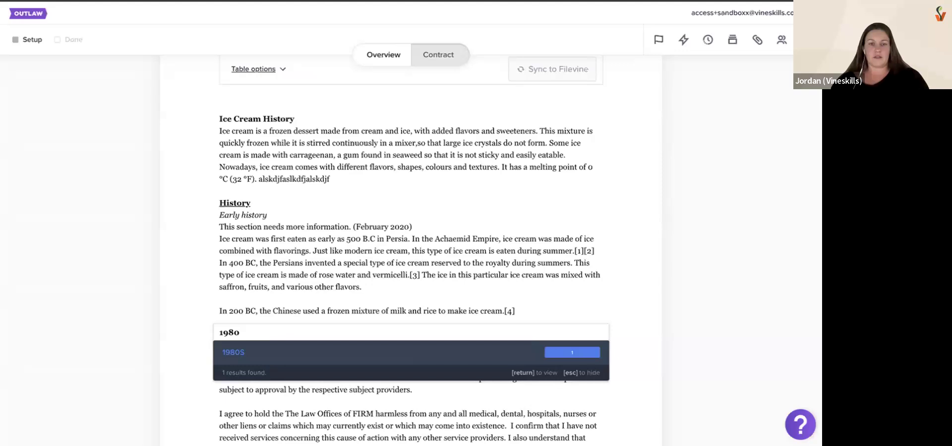
pyautogui.click(337, 351)
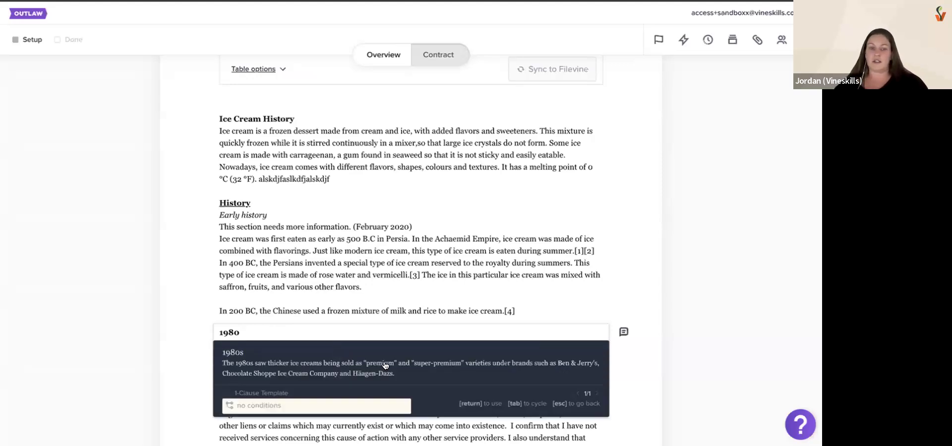
pyautogui.click(400, 368)
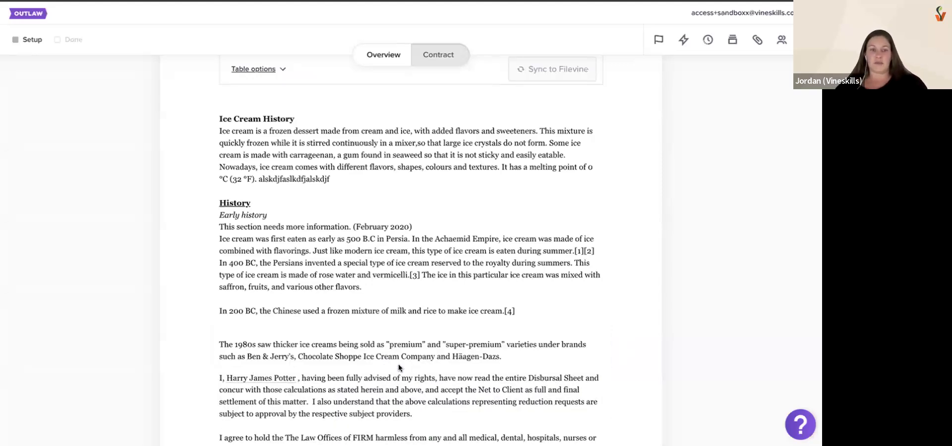
# Add a section before the 1980s paragraph, search the Clause Library for "ice", and insert the ice cream flavors clause there
pyautogui.scroll(1, 399, 368)
pyautogui.scroll(-2, 398, 368)
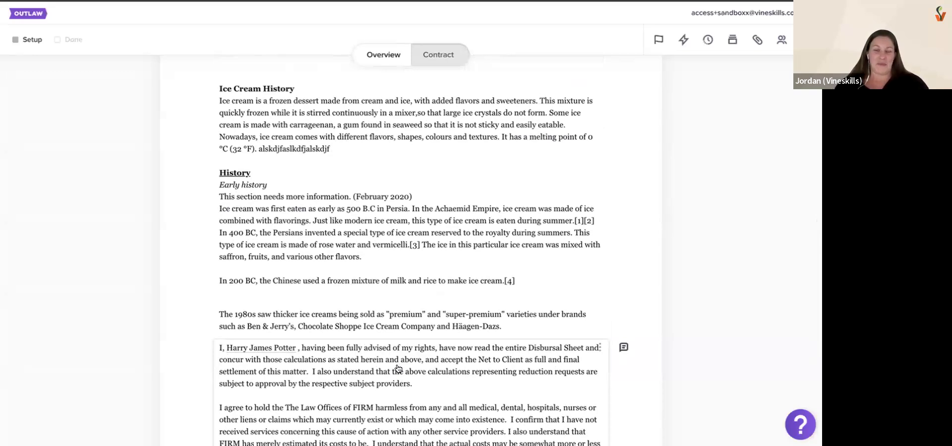
pyautogui.scroll(-1, 400, 347)
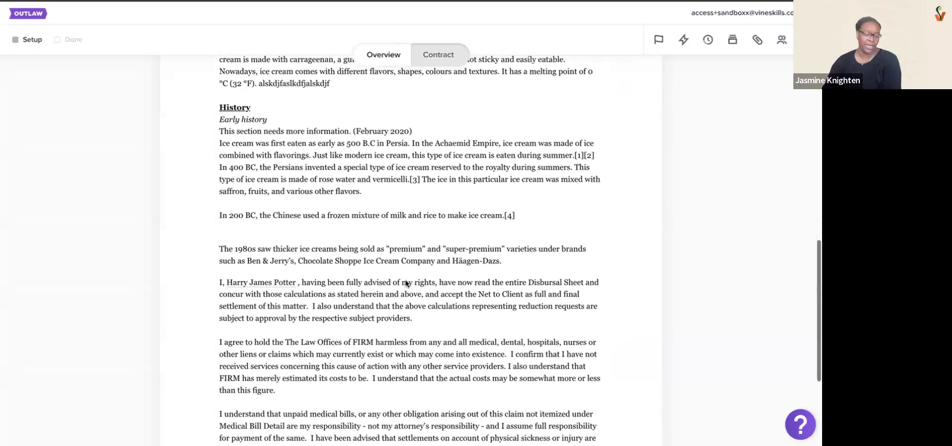
pyautogui.click(600, 233)
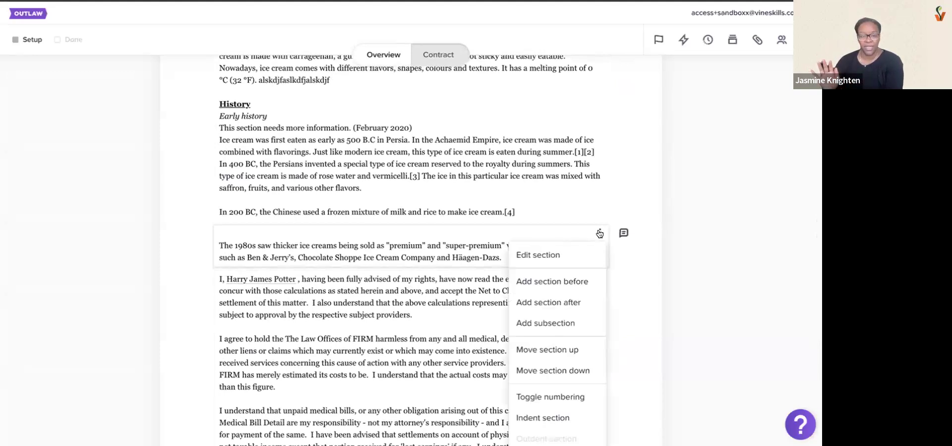
pyautogui.click(552, 281)
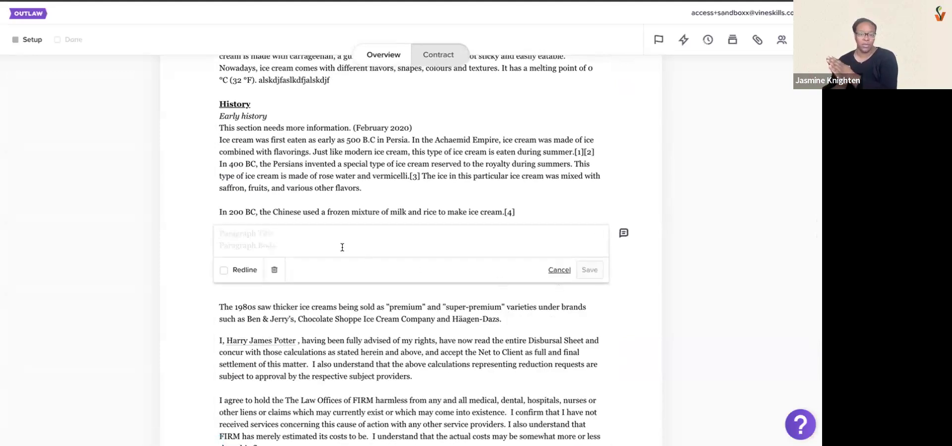
pyautogui.write('/')
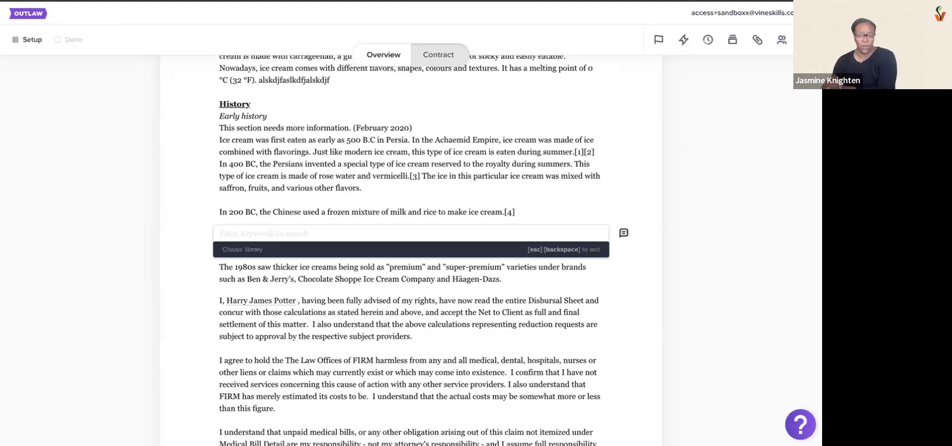
pyautogui.write('ice')
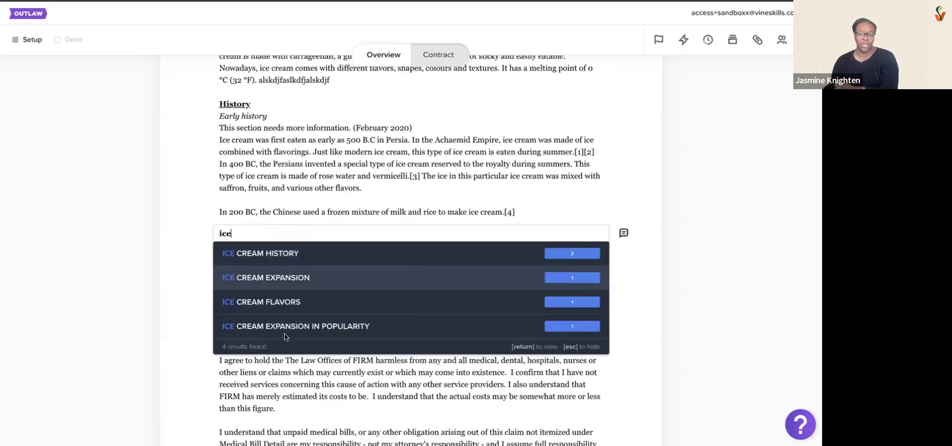
pyautogui.click(293, 300)
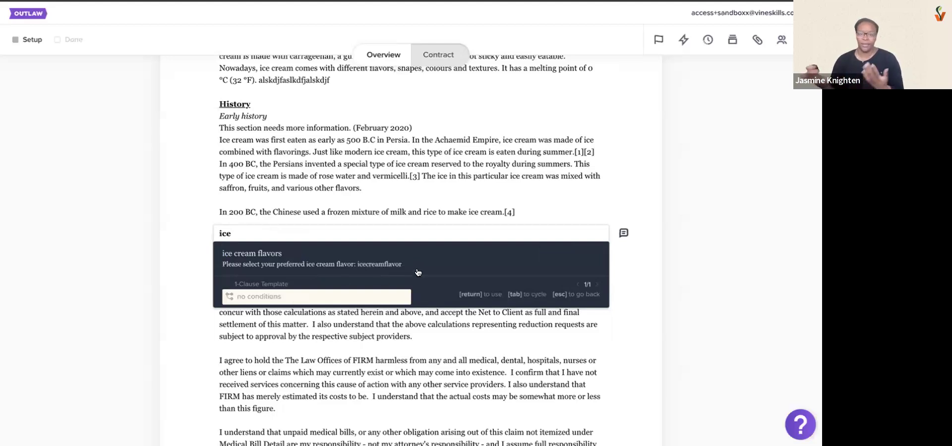
pyautogui.click(276, 254)
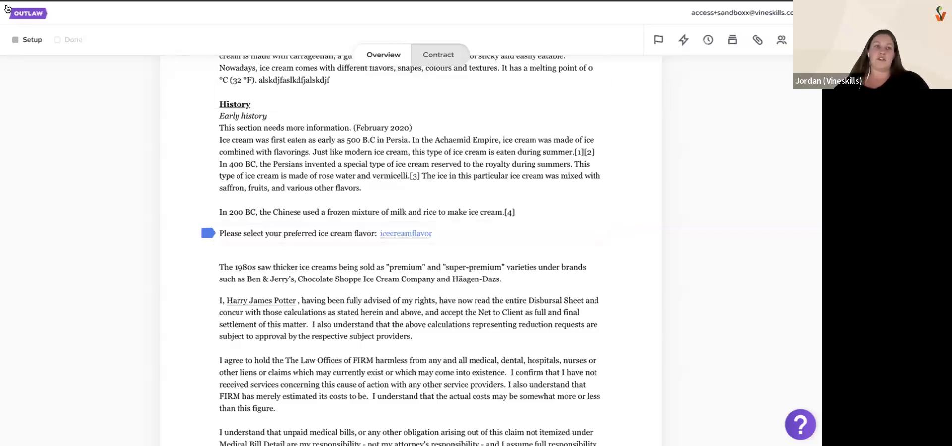
# Open the Complaint template from the template list and select its State/District court heading to view the section's conditions
pyautogui.click(22, 15)
pyautogui.click(19, 136)
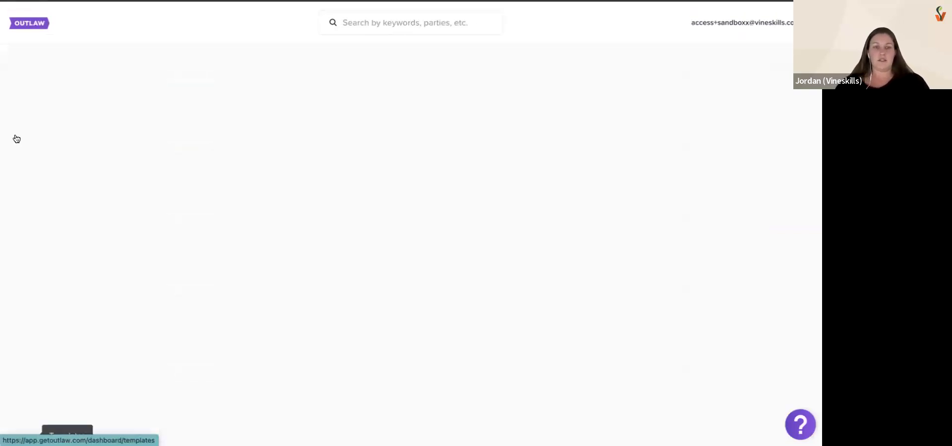
pyautogui.scroll(5, 585, 193)
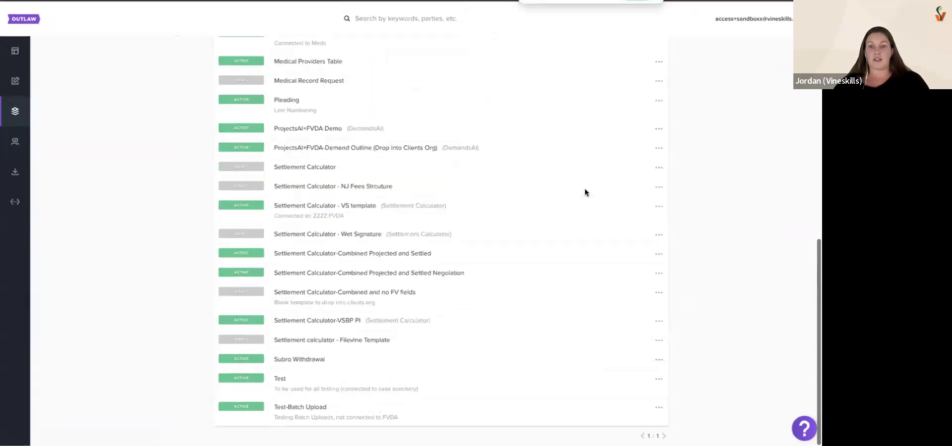
pyautogui.scroll(-5, 585, 193)
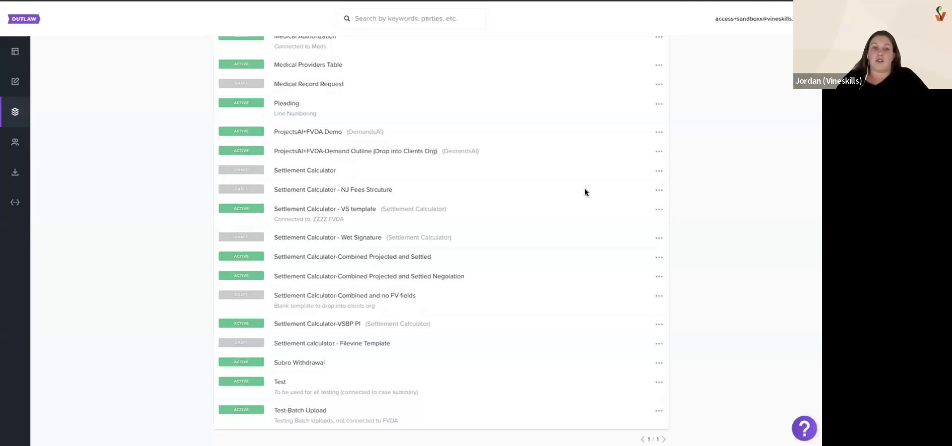
pyautogui.scroll(5, 586, 192)
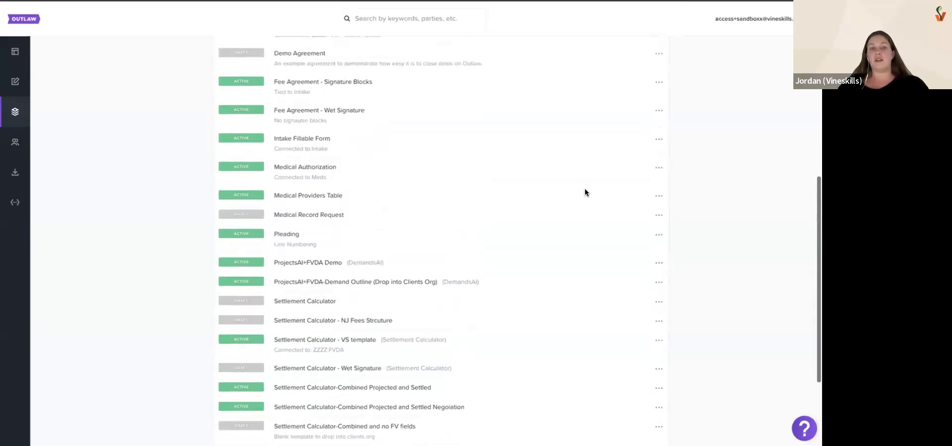
pyautogui.scroll(4, 586, 191)
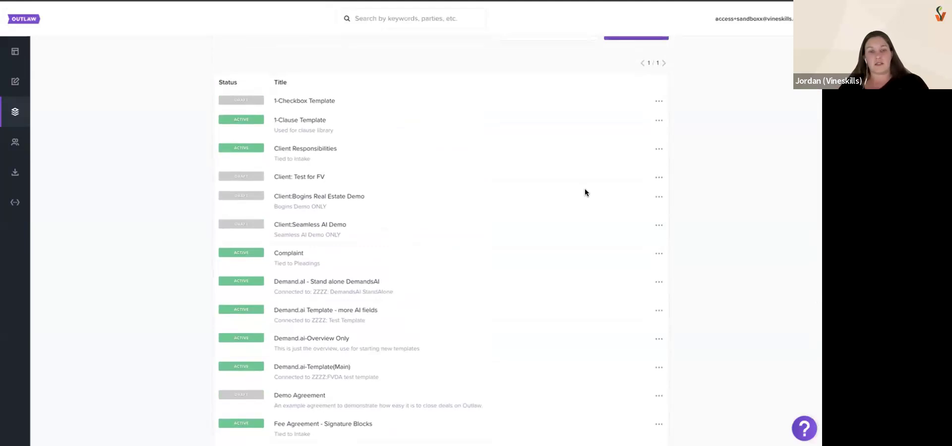
pyautogui.click(656, 254)
pyautogui.click(631, 273)
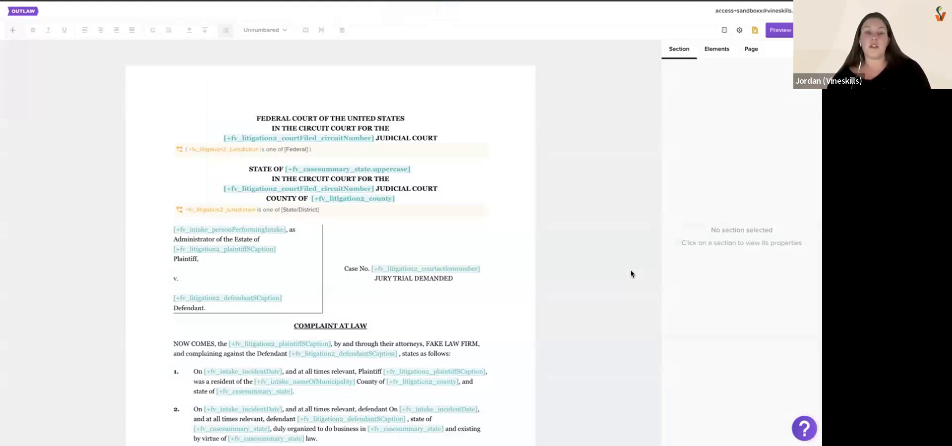
pyautogui.click(454, 185)
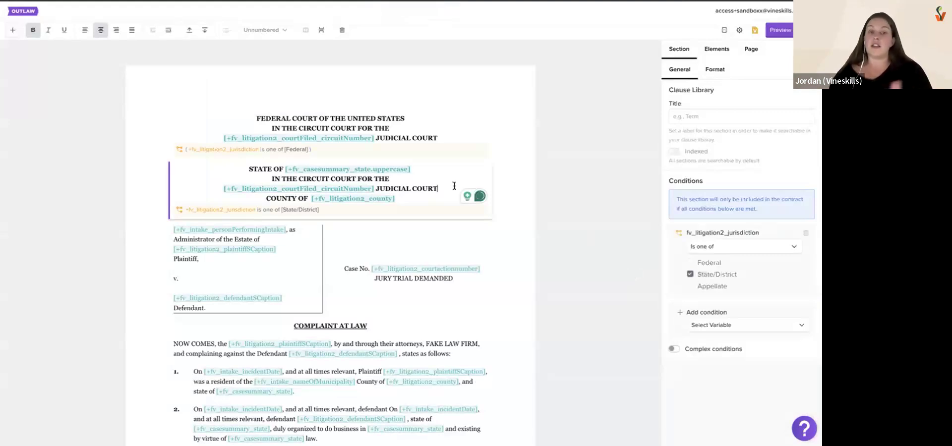
# Return to the template list and open the Test template for editing
pyautogui.click(12, 10)
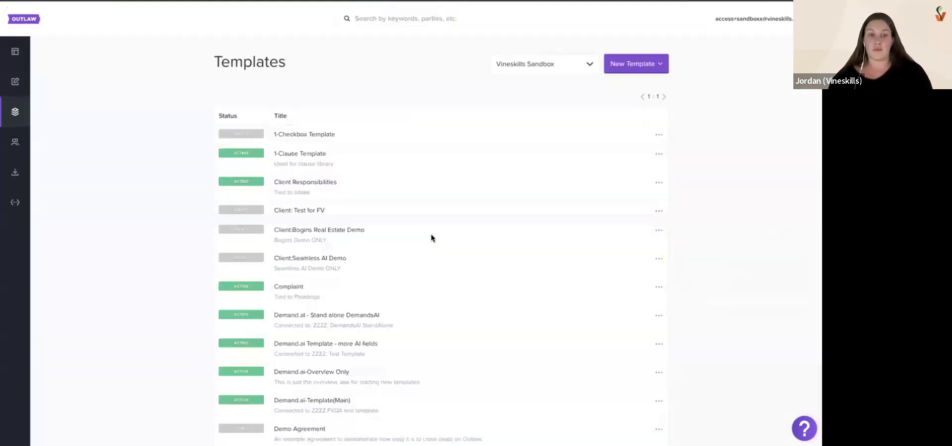
pyautogui.scroll(-12, 579, 222)
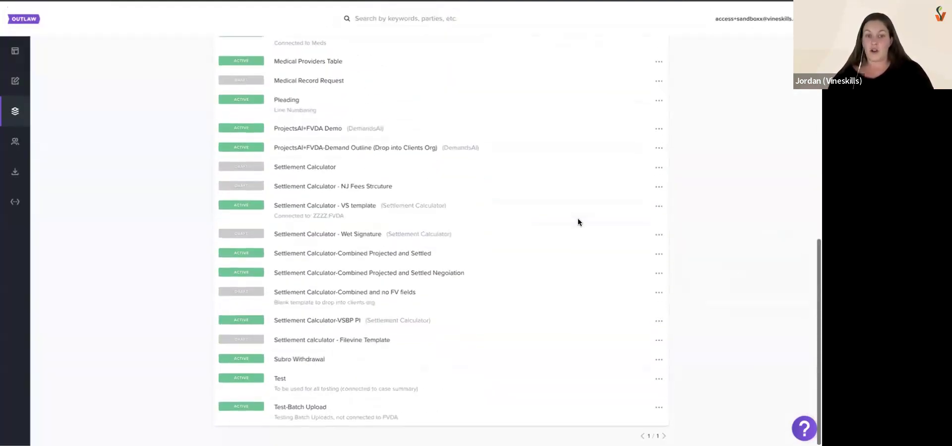
pyautogui.click(658, 380)
pyautogui.click(607, 395)
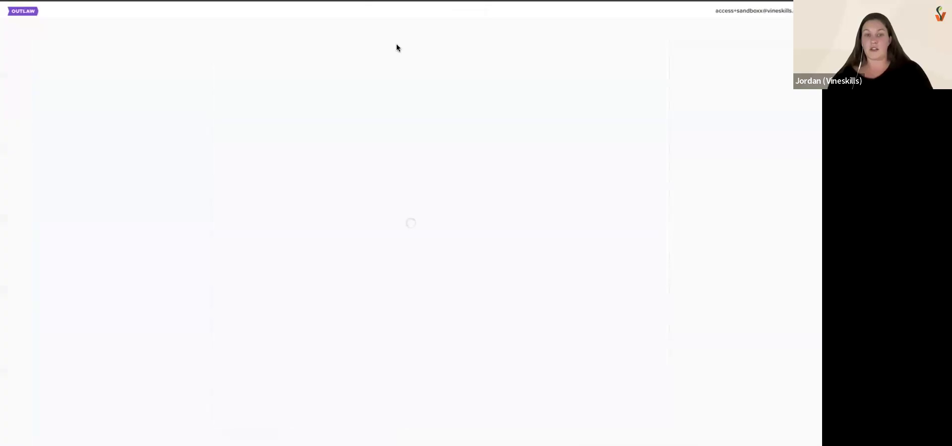
# Select the linked Ice Cream History section and look through the variables offered for a new condition
pyautogui.click(291, 288)
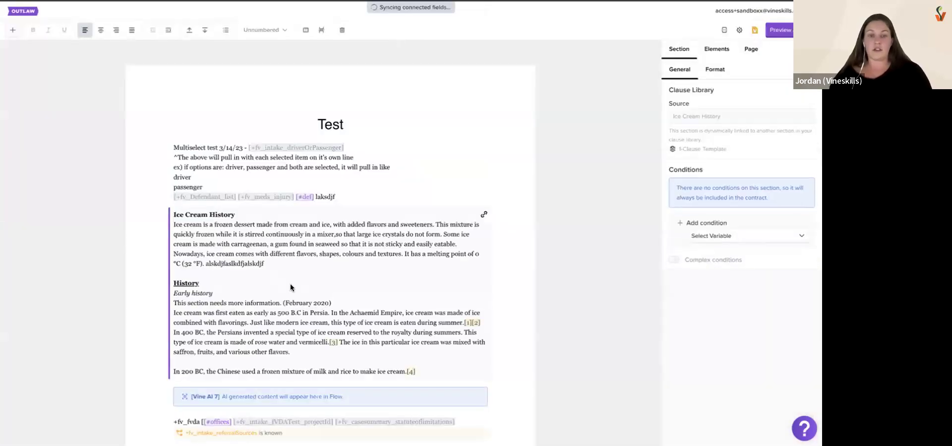
pyautogui.click(715, 238)
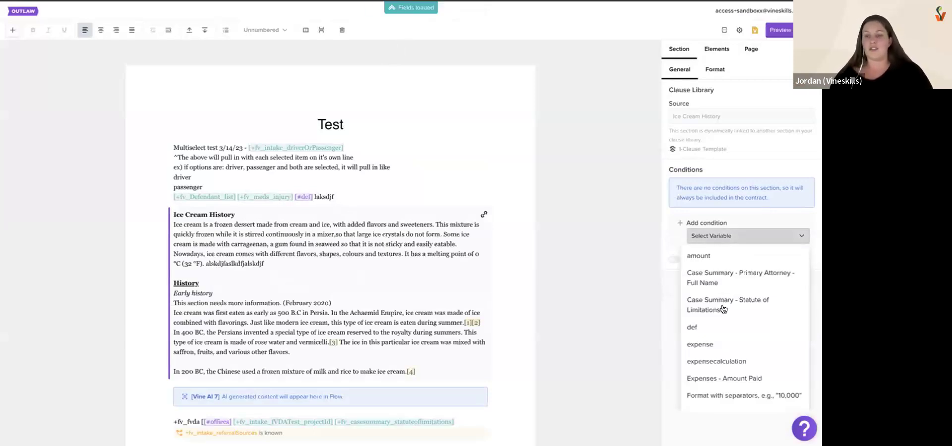
pyautogui.click(665, 228)
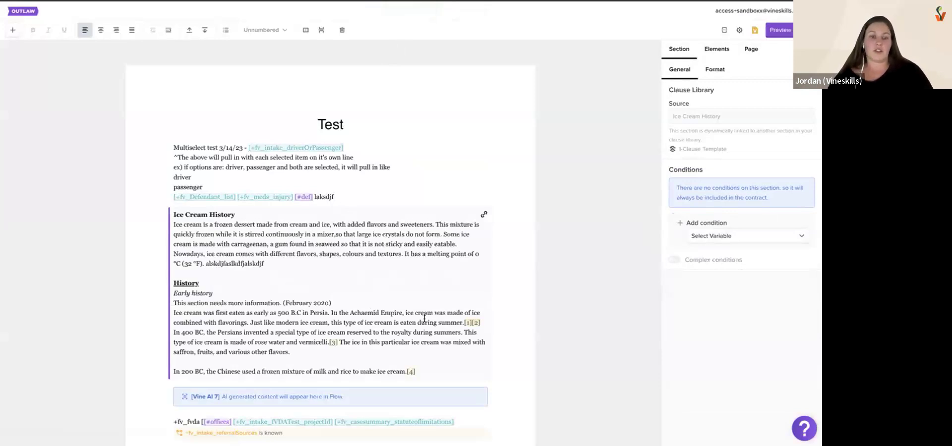
# View the condition on the section that depends on fv_intake_referralSources, and reselect the long Ice Cream History section
pyautogui.scroll(-4, 425, 319)
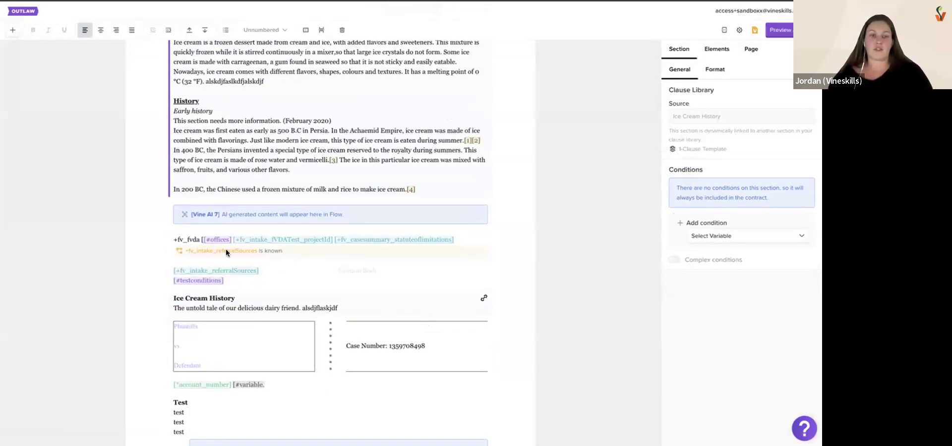
pyautogui.click(183, 252)
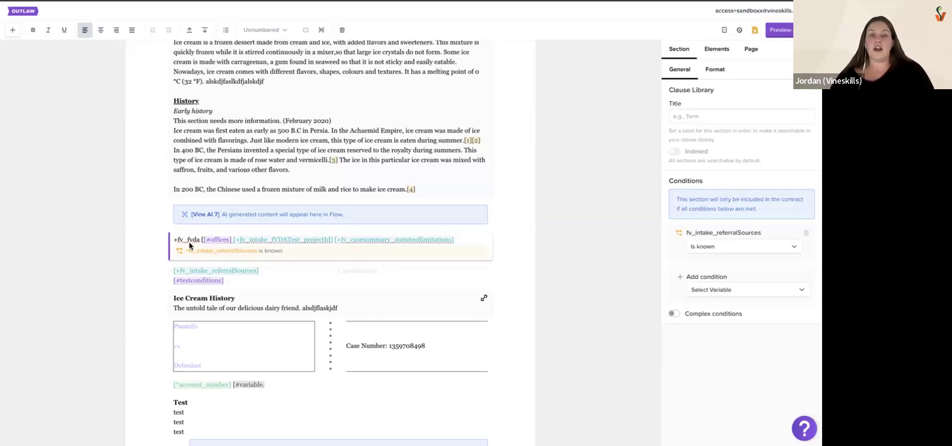
pyautogui.click(241, 171)
pyautogui.scroll(2, 246, 169)
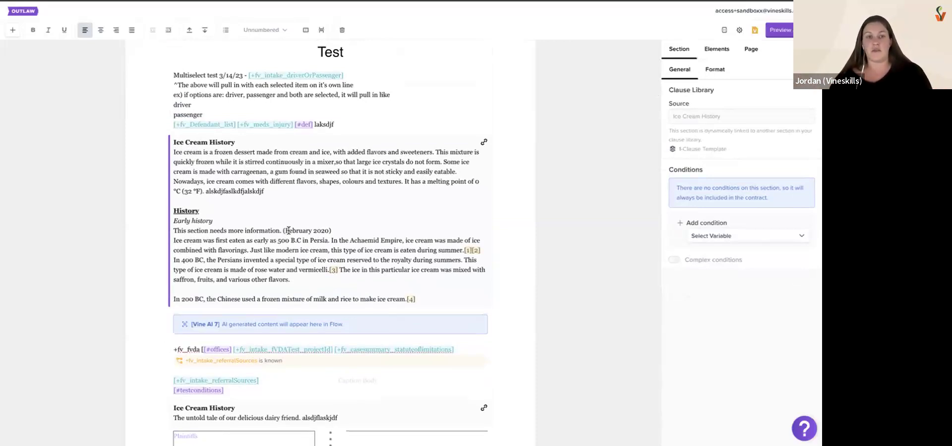
# Insert the connected field fv_intake_accidenttype after "laksdjf" in the opening section, searching the connected fields for "type"
pyautogui.click(376, 124)
pyautogui.write('[+')
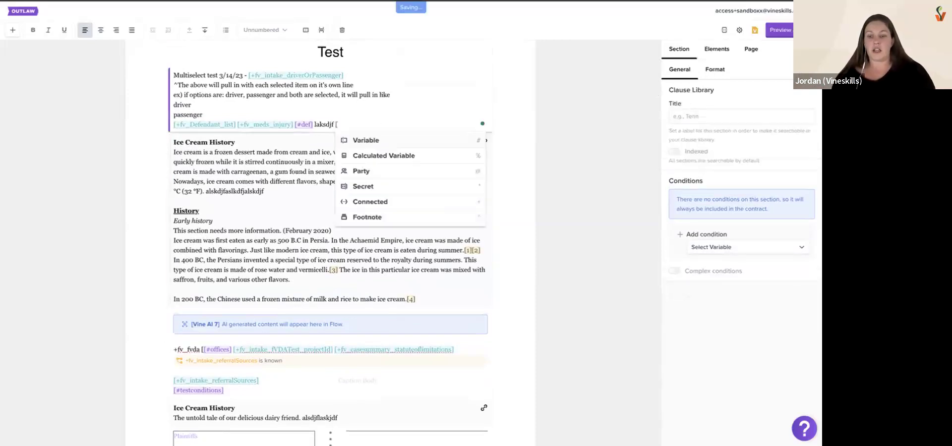
pyautogui.write('casetyp')
pyautogui.press('BackSpace')
pyautogui.press('BackSpace')
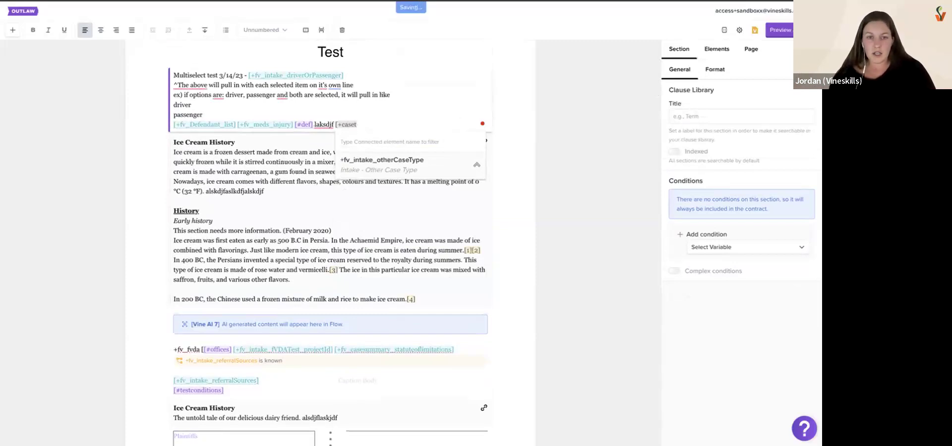
pyautogui.press('BackSpace')
pyautogui.press('BackSpace')
pyautogui.press('BackSpace')
pyautogui.press('BackSpace')
pyautogui.press('BackSpace')
pyautogui.write('type')
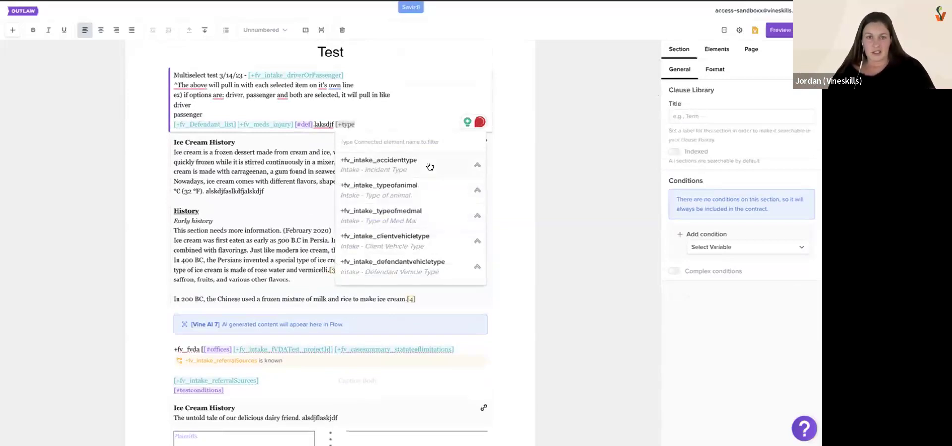
pyautogui.click(429, 165)
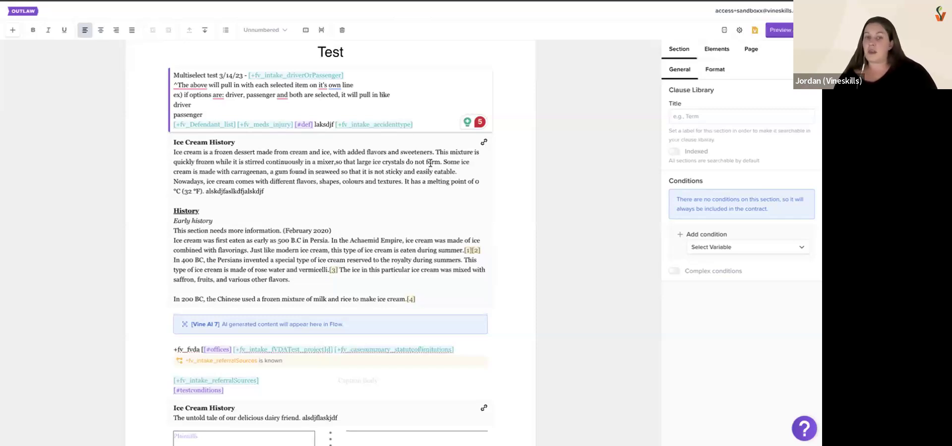
# Select the incident type field in the opening section, and open the condition variable choices for the Ice Cream History section
pyautogui.click(436, 207)
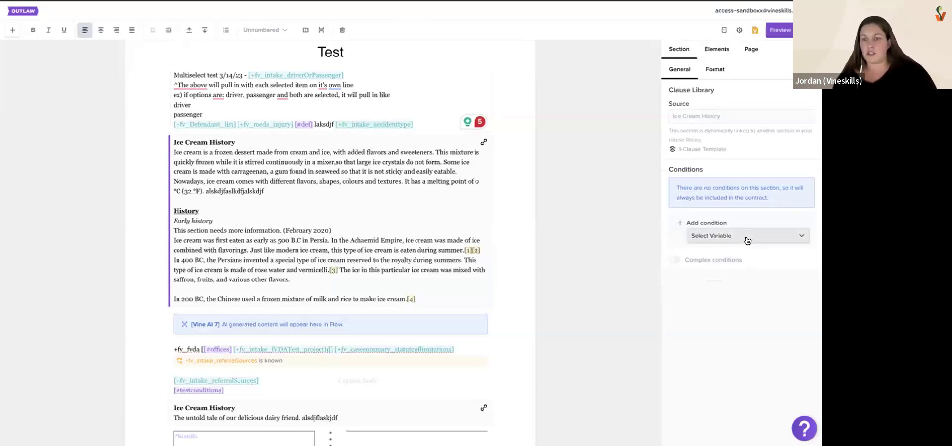
pyautogui.click(427, 122)
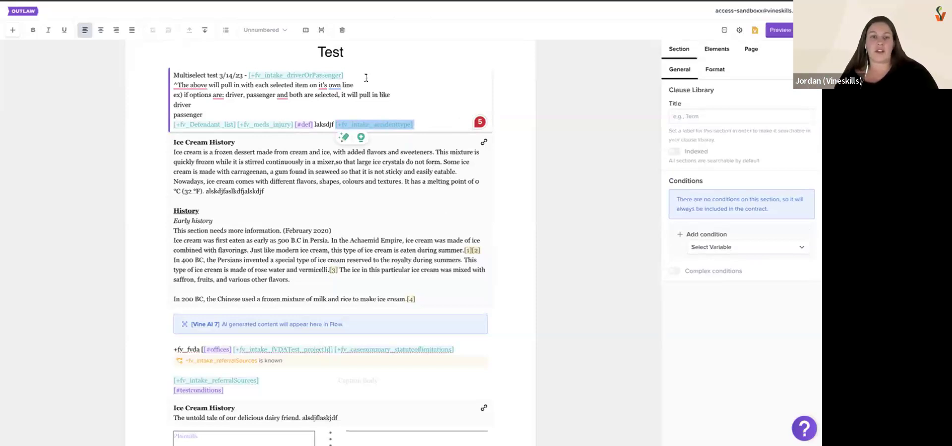
pyautogui.click(335, 184)
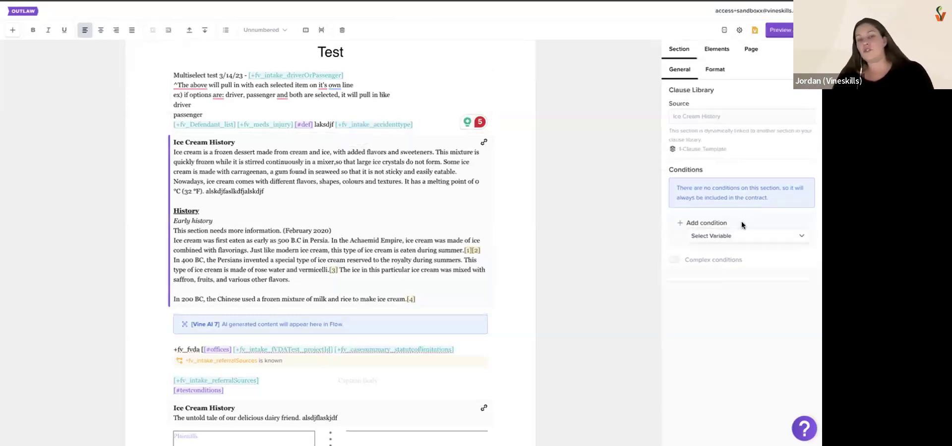
pyautogui.click(742, 237)
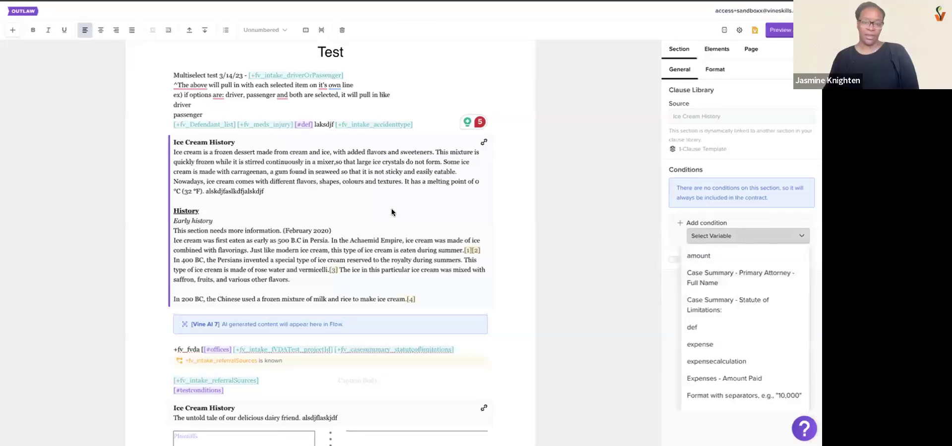
# Insert the connected field fv_intake_timeandlocationofaccident after the incident type field, filtering the connected fields by "inci"
pyautogui.click(428, 122)
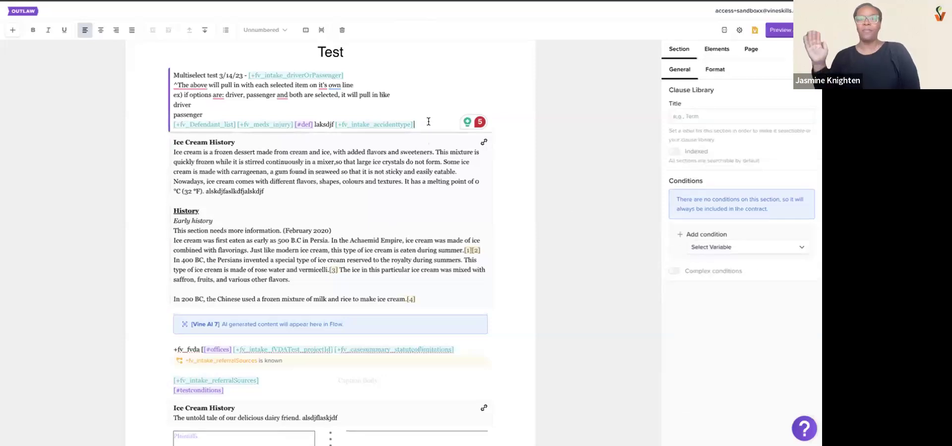
pyautogui.write('[+')
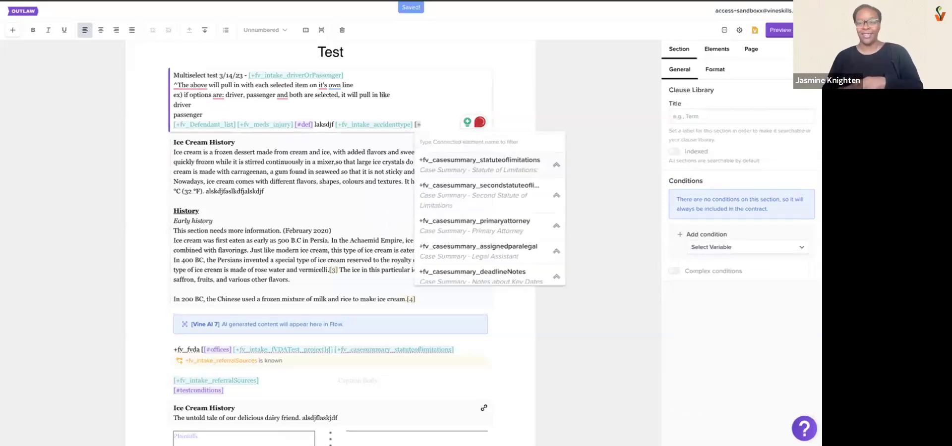
pyautogui.write('inci')
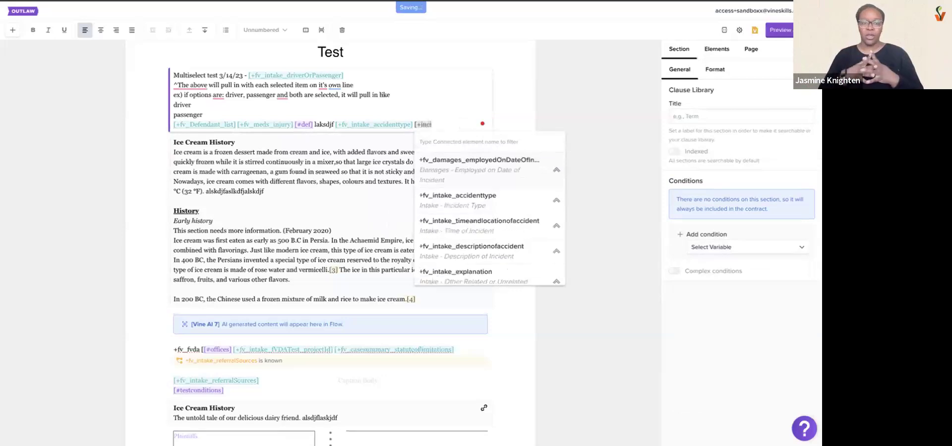
pyautogui.click(498, 233)
# Start another connected field, filter by "meds" to browse the Medicals fields, and clear the unfinished entry
pyautogui.write('[+')
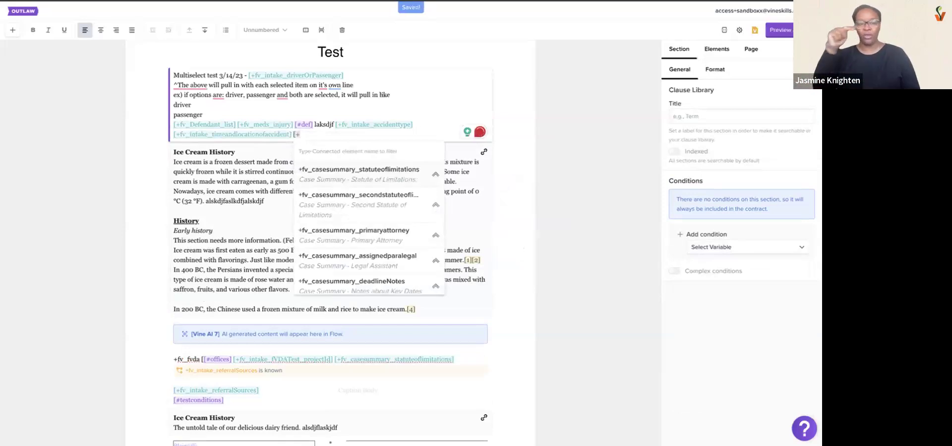
pyautogui.write('case')
pyautogui.press('BackSpace')
pyautogui.press('BackSpace')
pyautogui.press('BackSpace')
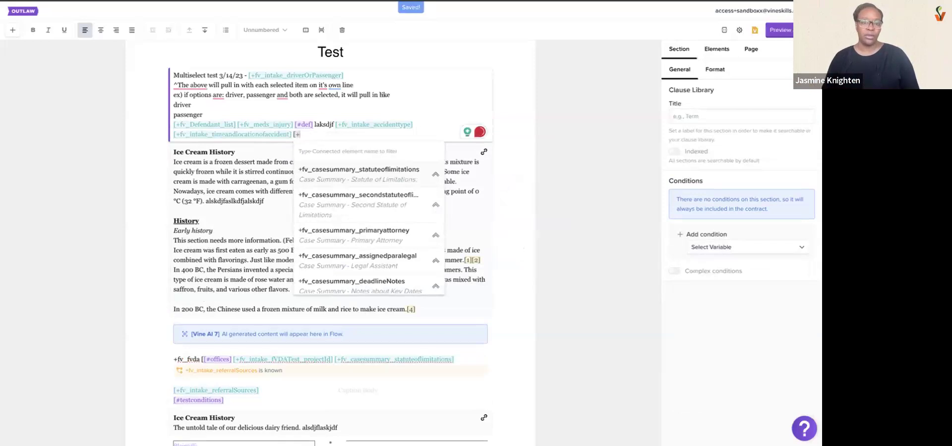
pyautogui.write('meds')
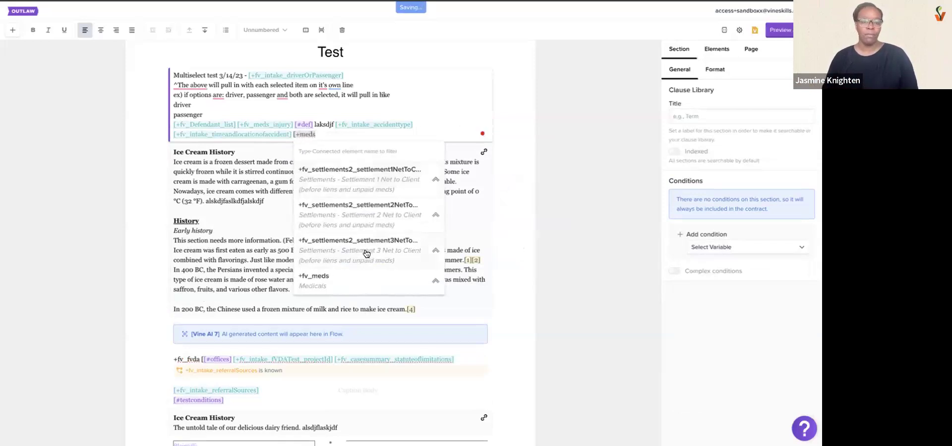
pyautogui.scroll(-3, 366, 254)
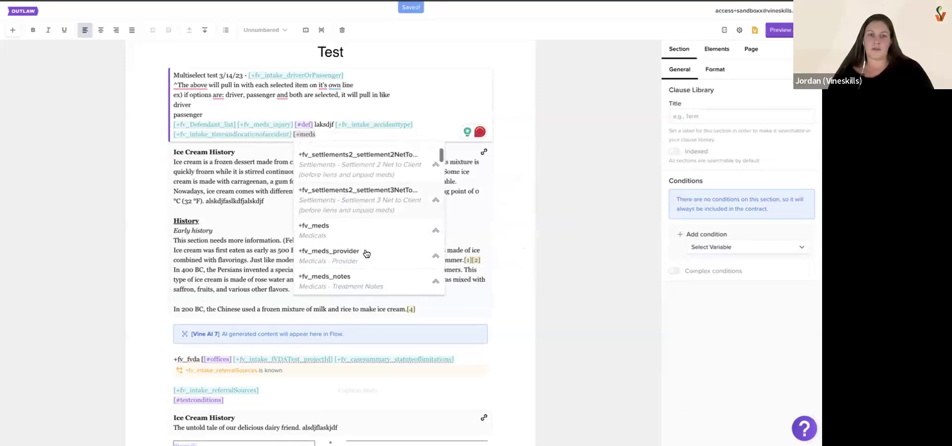
pyautogui.scroll(-5, 366, 254)
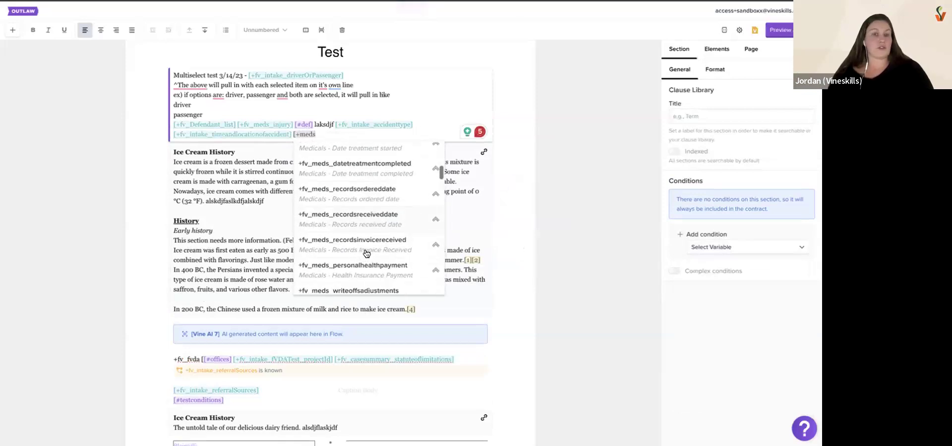
pyautogui.scroll(-8, 366, 254)
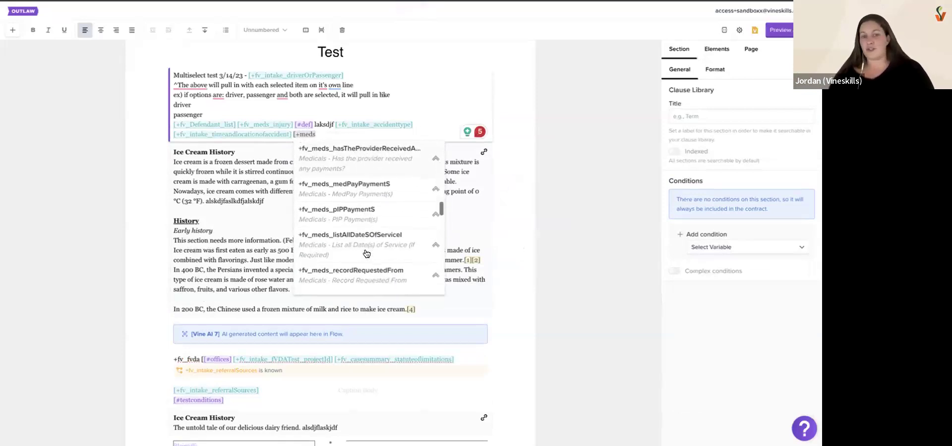
pyautogui.scroll(-2, 366, 254)
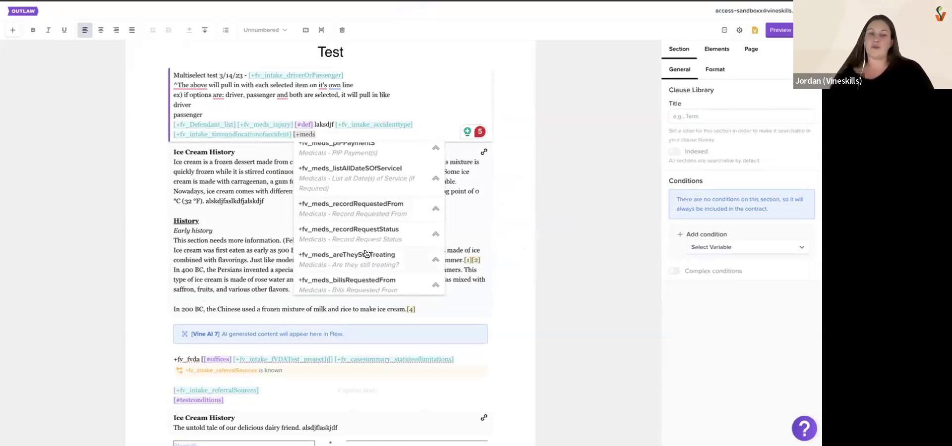
pyautogui.scroll(-5, 366, 254)
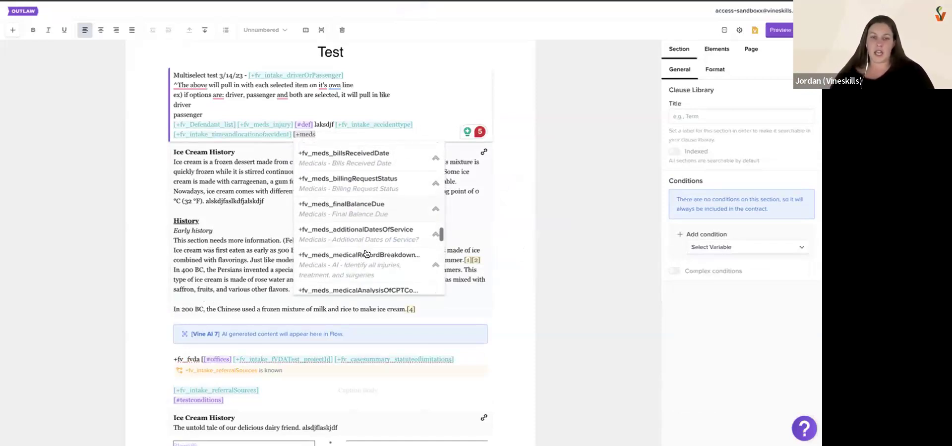
pyautogui.scroll(-5, 366, 253)
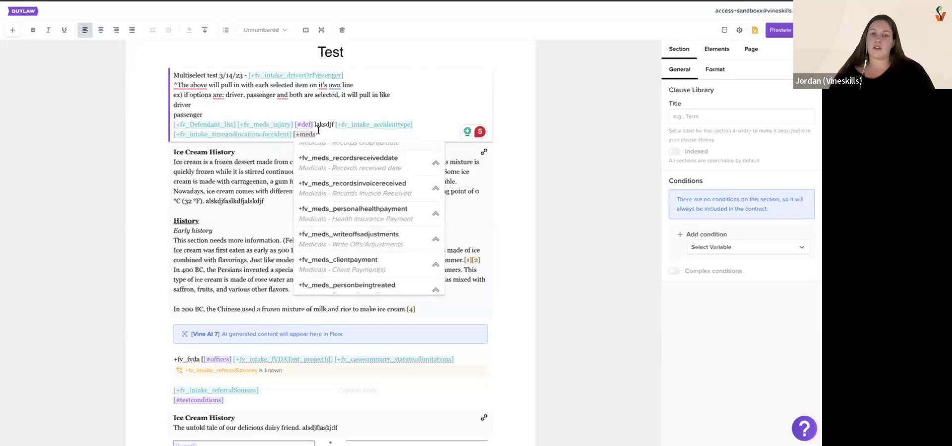
pyautogui.press('BackSpace')
pyautogui.press('BackSpace')
pyautogui.press('BackSpace')
pyautogui.press('BackSpace')
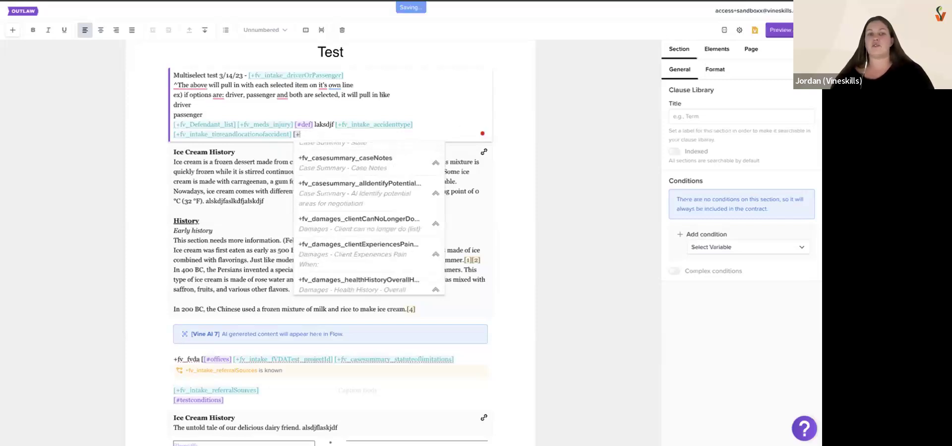
pyautogui.press('BackSpace')
pyautogui.press('BackSpace')
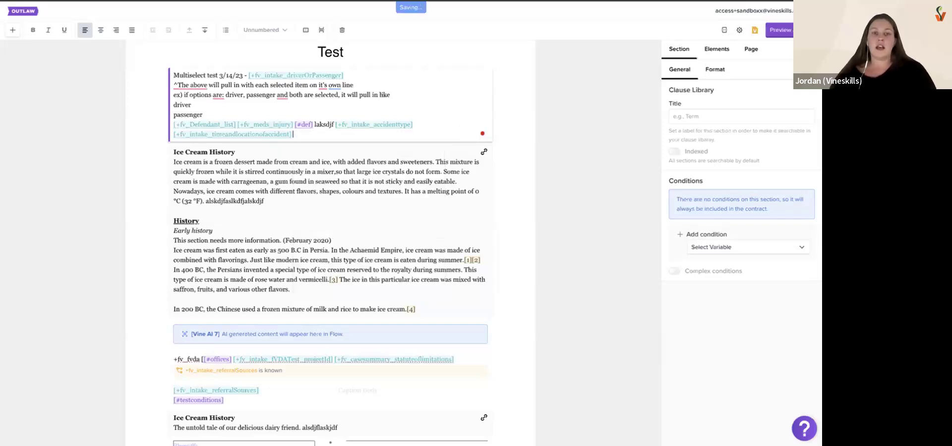
# Search the connected fields for "incident" and add a second fv_intake_timeandlocationofaccident field at the end of the opening section
pyautogui.write('[+incident')
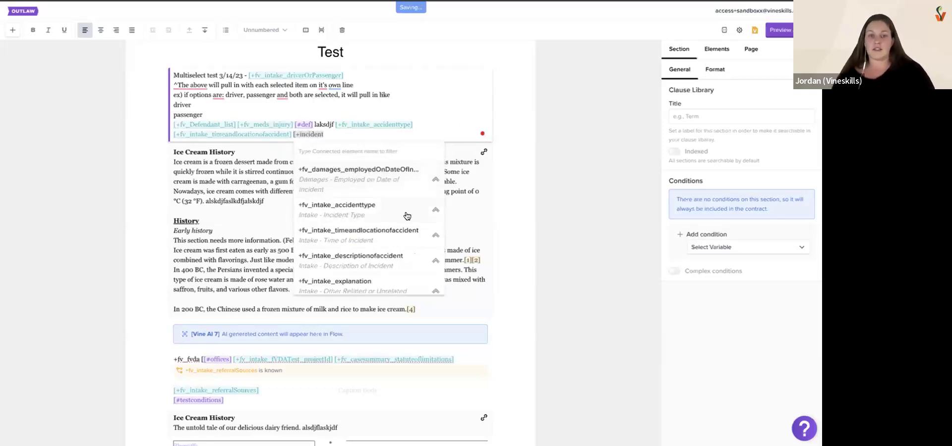
pyautogui.scroll(-1, 342, 272)
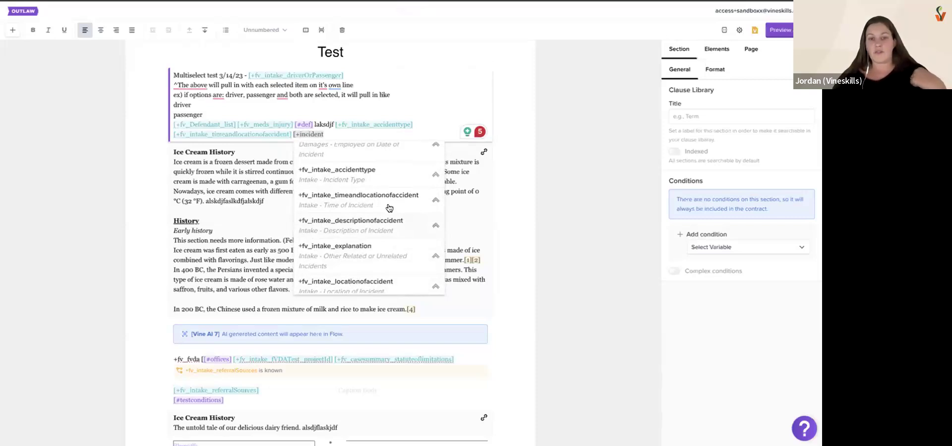
pyautogui.scroll(1, 367, 214)
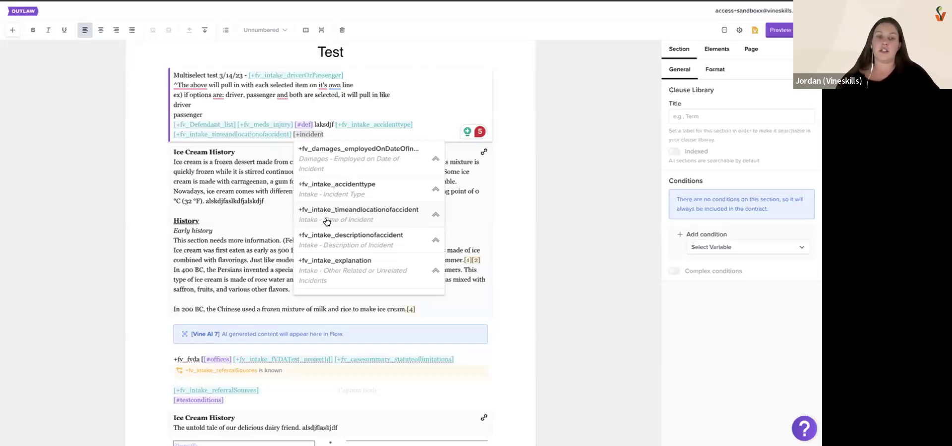
pyautogui.click(386, 224)
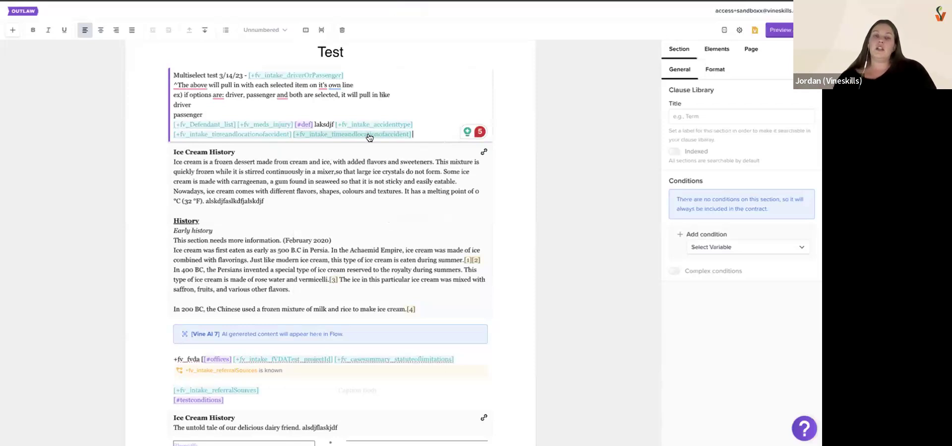
# Add a condition on the Intake - Incident Type variable to the linked Ice Cream History section below the opening section
pyautogui.click(371, 195)
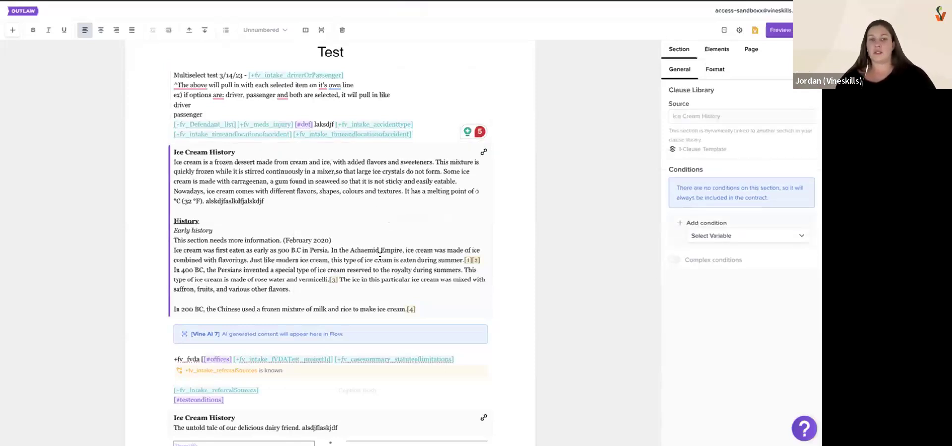
pyautogui.click(742, 237)
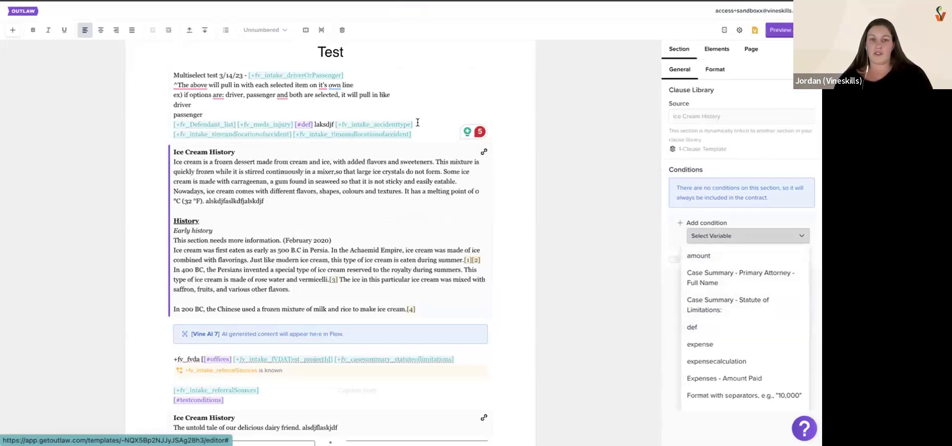
pyautogui.scroll(-5, 764, 328)
pyautogui.scroll(-1, 763, 327)
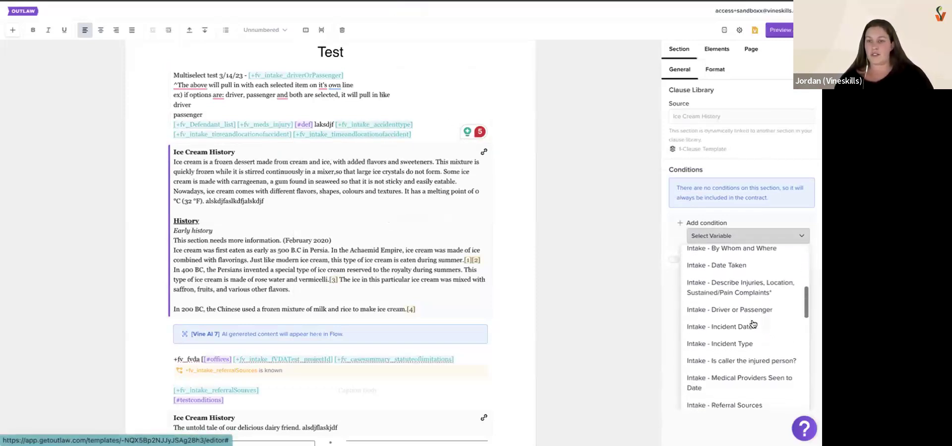
pyautogui.click(714, 344)
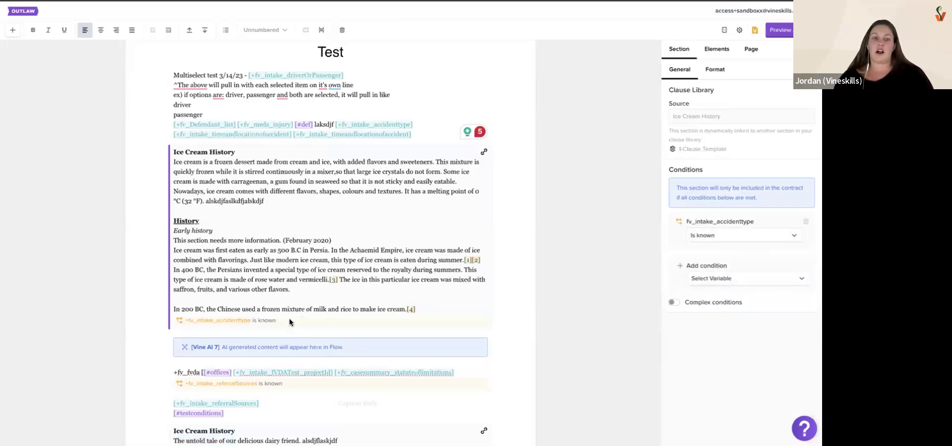
pyautogui.moveTo(286, 321); pyautogui.dragTo(186, 323)
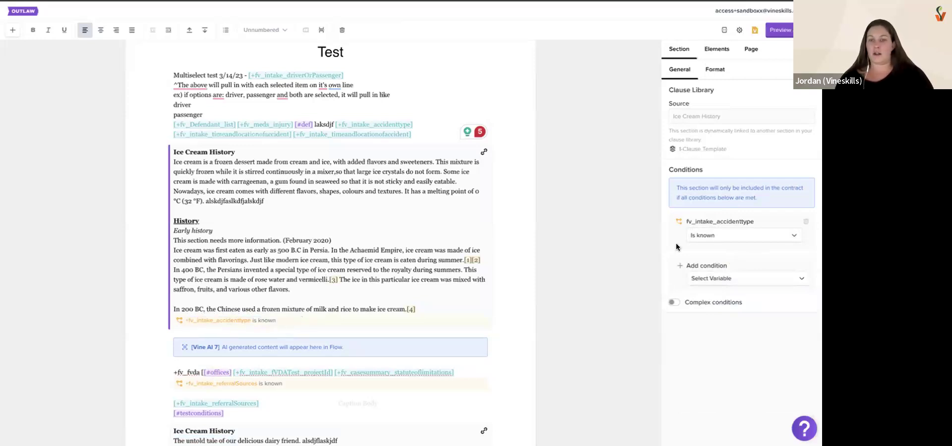
# Set the incident type condition to Is one of, with Slip and Fall (Premise), Wrongful Death and Unrelated Practice Area selected
pyautogui.click(732, 238)
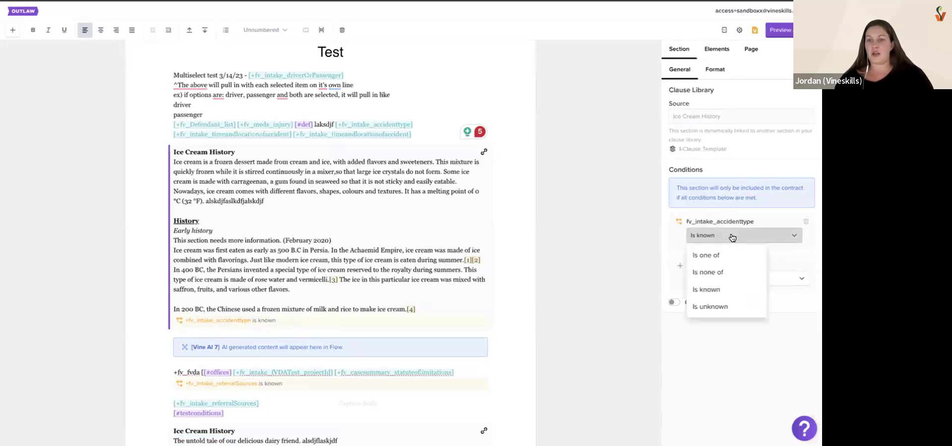
pyautogui.click(709, 256)
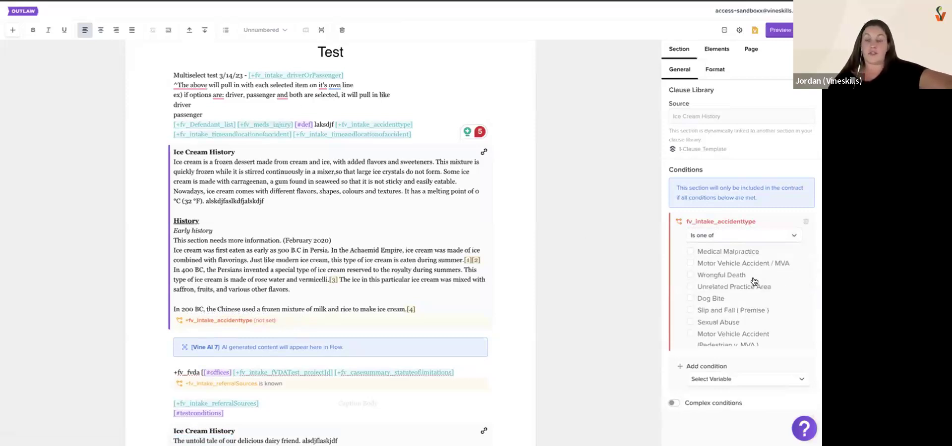
pyautogui.scroll(-1, 755, 281)
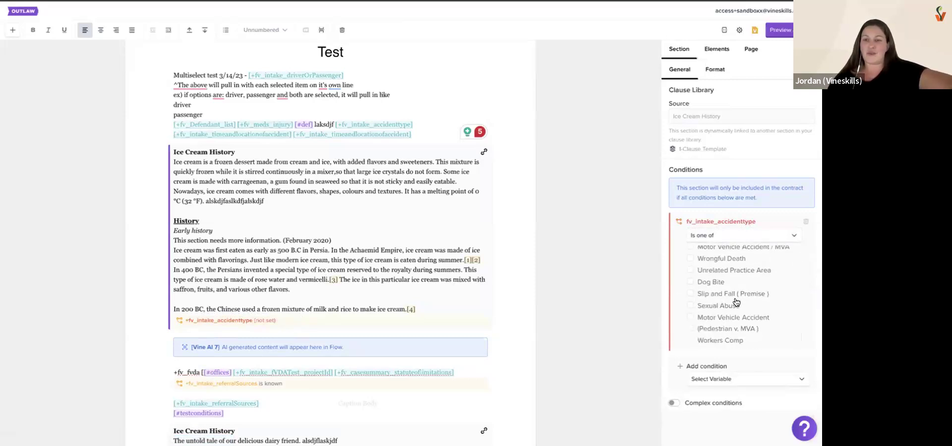
pyautogui.click(720, 295)
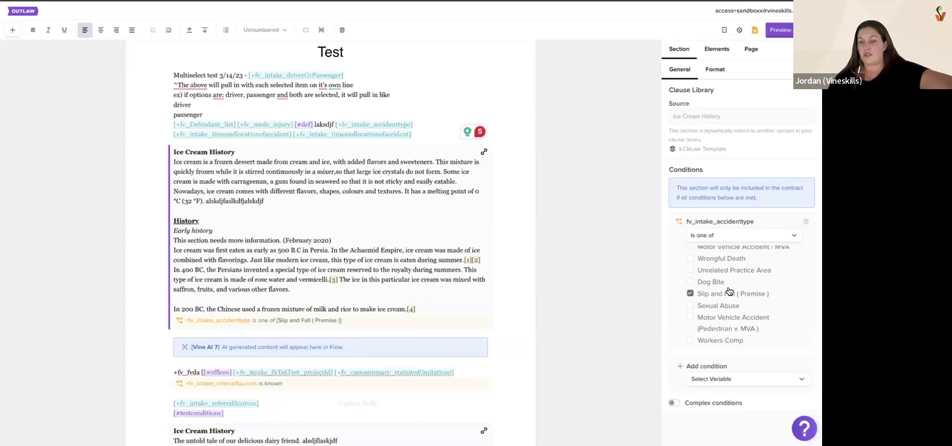
pyautogui.scroll(1, 724, 284)
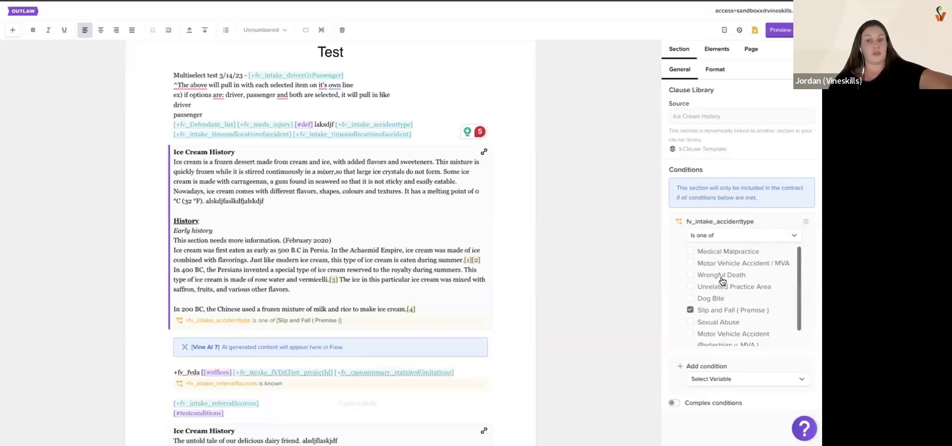
pyautogui.click(720, 276)
pyautogui.click(720, 289)
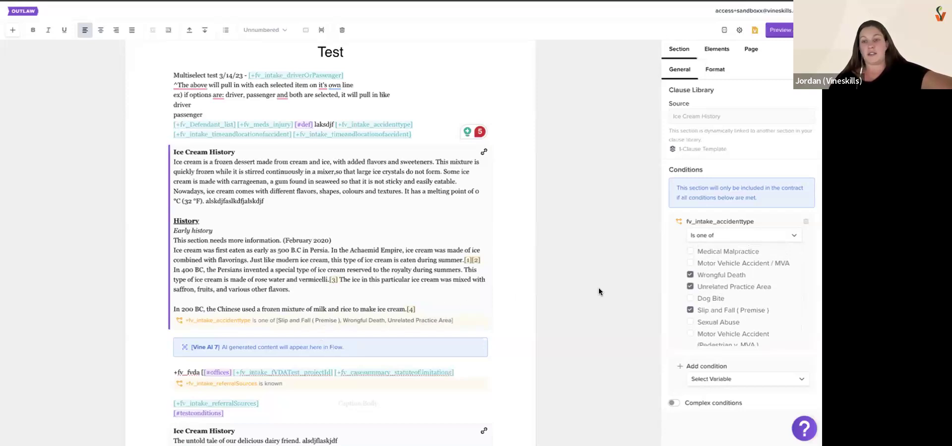
# Try the Is none of, Is known and Is unknown comparisons on the incident type condition, and return it to Is one of
pyautogui.click(719, 240)
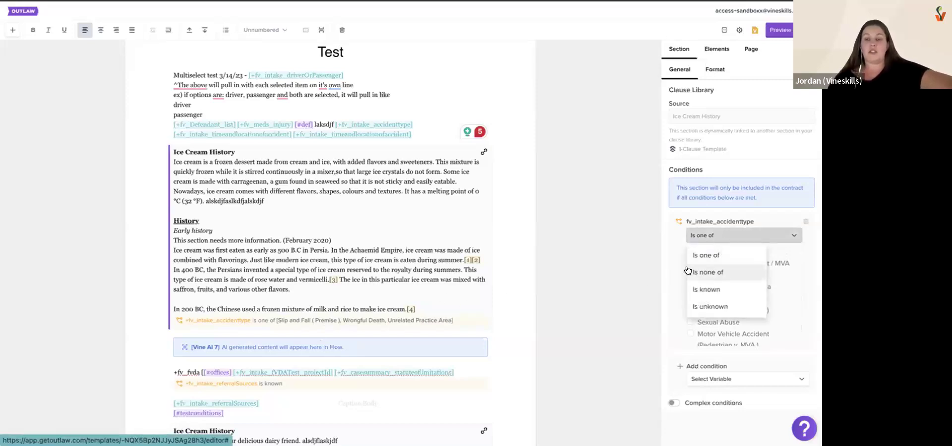
pyautogui.click(718, 272)
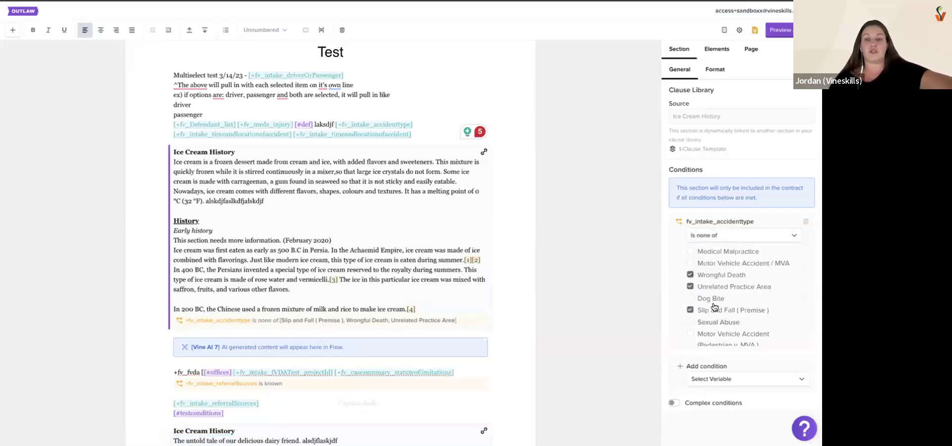
pyautogui.click(717, 239)
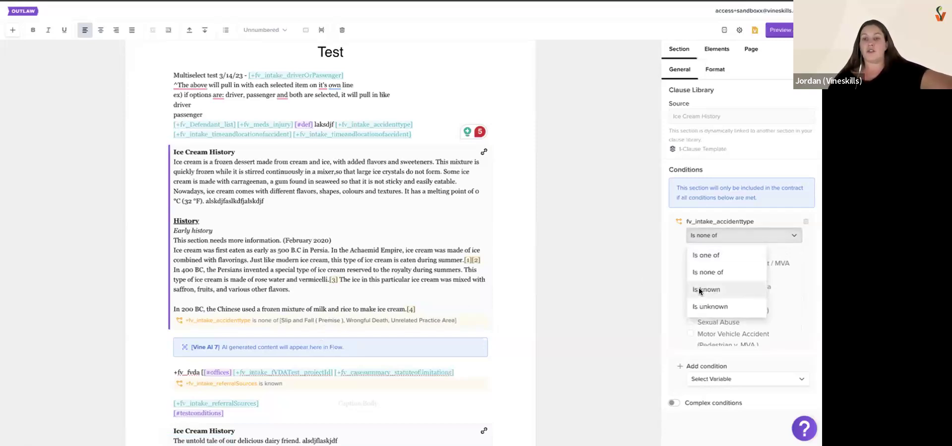
pyautogui.click(699, 290)
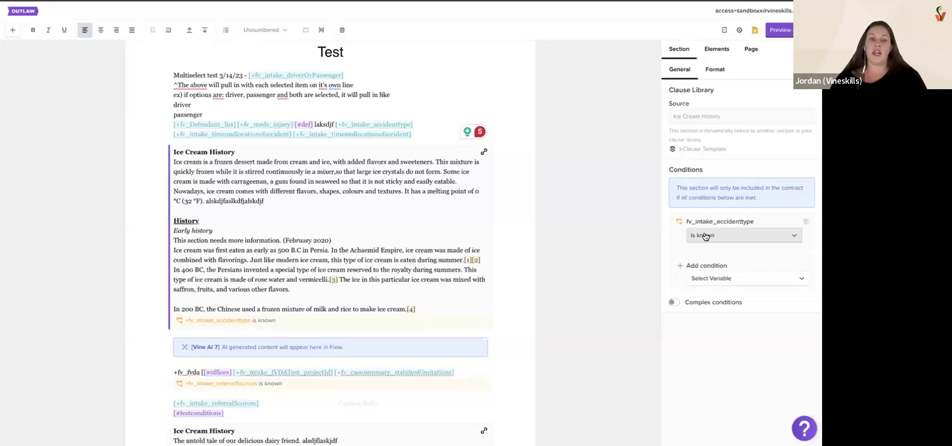
pyautogui.click(705, 236)
pyautogui.click(710, 305)
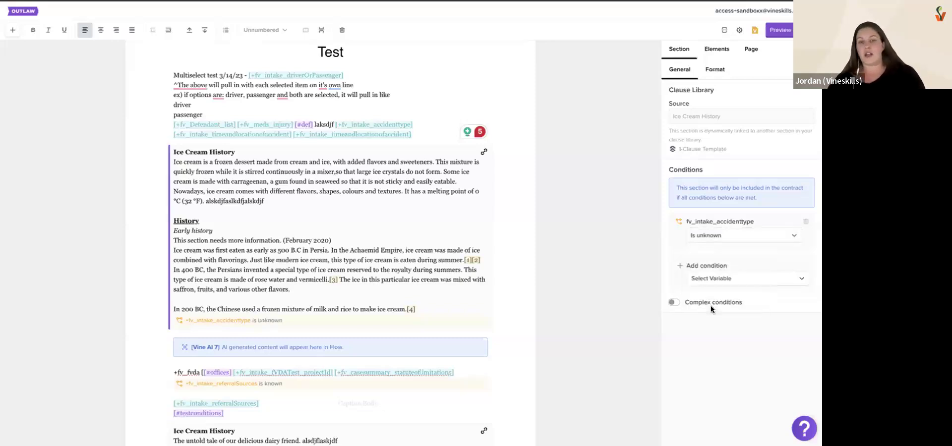
pyautogui.click(733, 236)
pyautogui.click(717, 258)
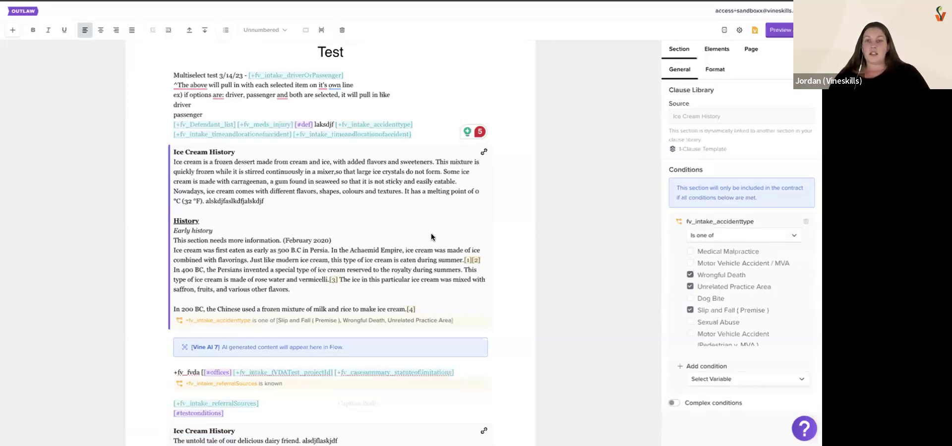
# Delete the incident type field and both fv_intake_timeandlocationofaccident fields from the end of the opening section
pyautogui.click(417, 125)
pyautogui.moveTo(385, 128); pyautogui.dragTo(336, 124)
pyautogui.press('BackSpace')
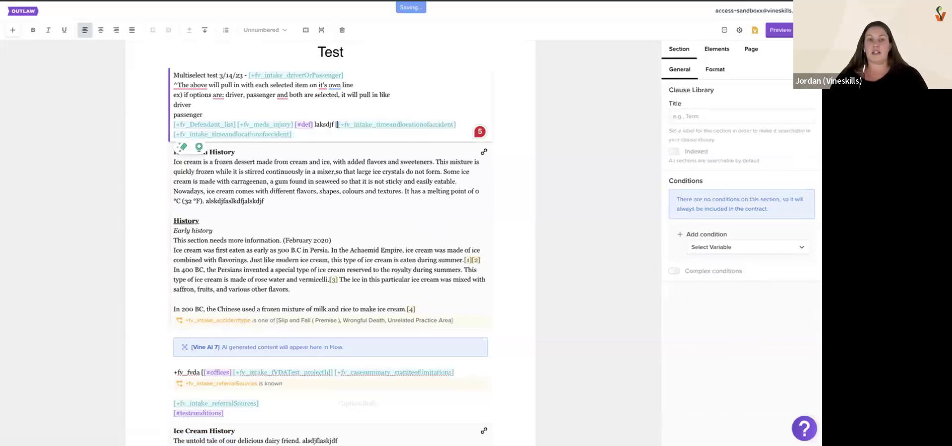
pyautogui.press('BackSpace')
pyautogui.moveTo(329, 133)
pyautogui.mouseDown()
pyautogui.moveTo(297, 106)
pyautogui.moveTo(334, 127)
pyautogui.mouseUp()
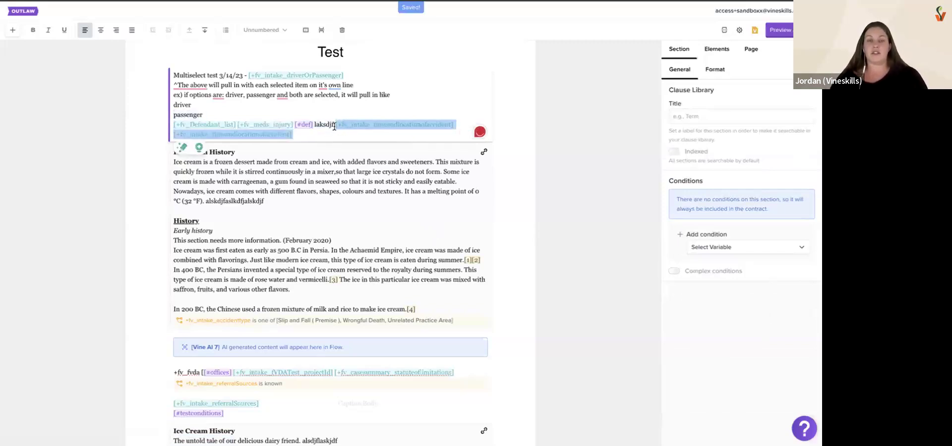
pyautogui.press('BackSpace')
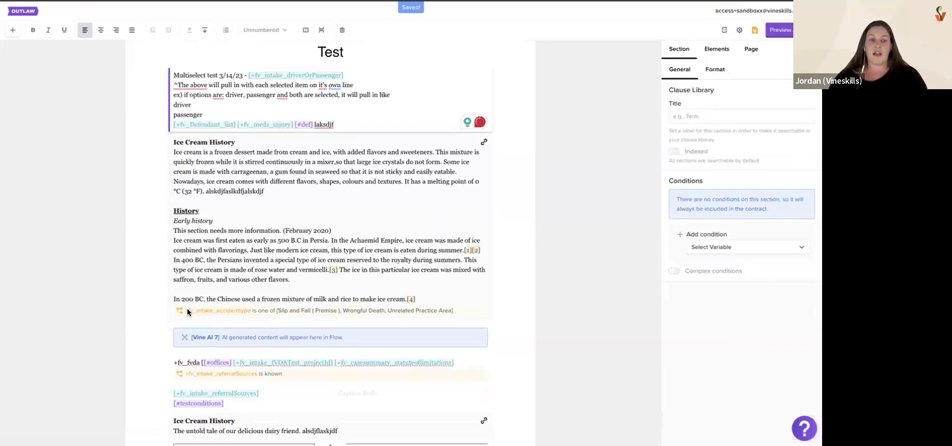
# Reselect the conditional Ice Cream History section and enable complex conditions for it
pyautogui.click(249, 311)
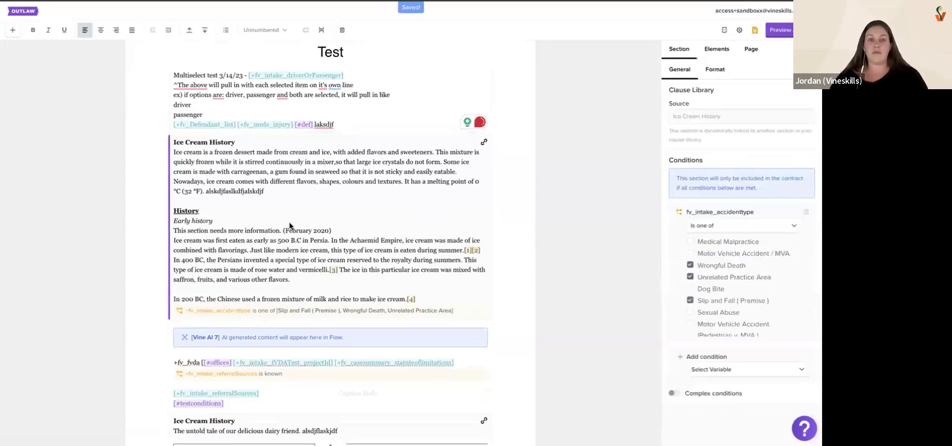
pyautogui.moveTo(457, 309); pyautogui.dragTo(179, 307)
pyautogui.click(183, 306)
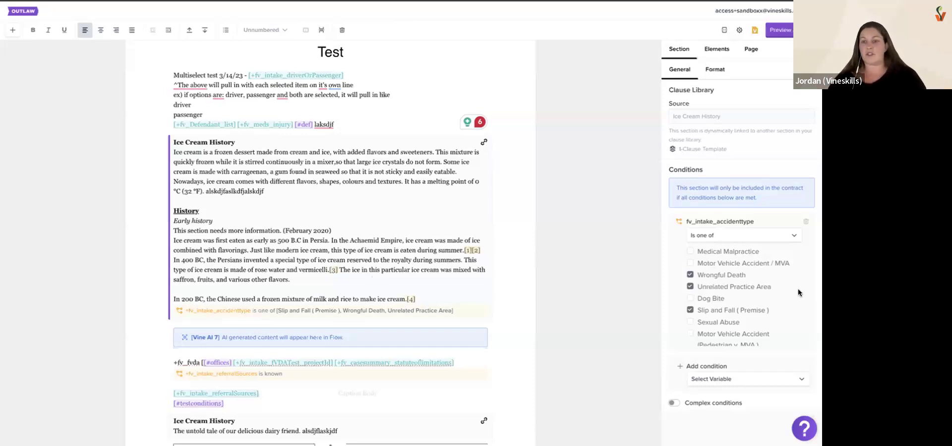
pyautogui.scroll(-1, 744, 273)
pyautogui.scroll(-1, 747, 362)
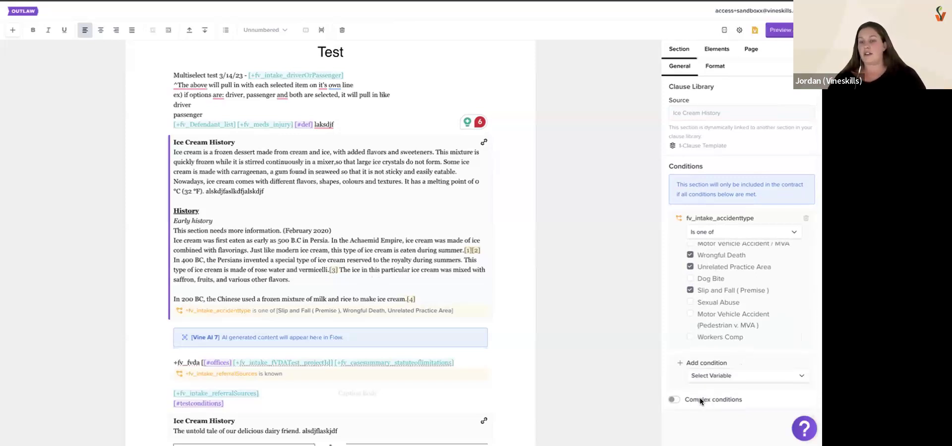
pyautogui.click(672, 402)
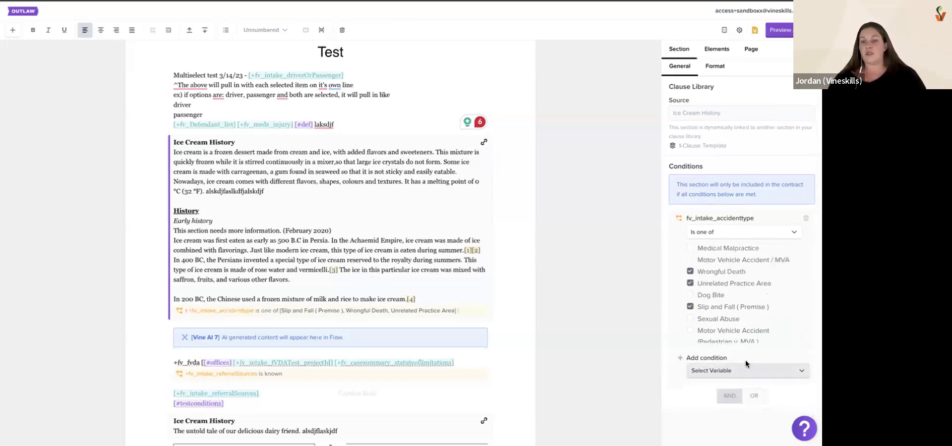
pyautogui.scroll(-2, 745, 359)
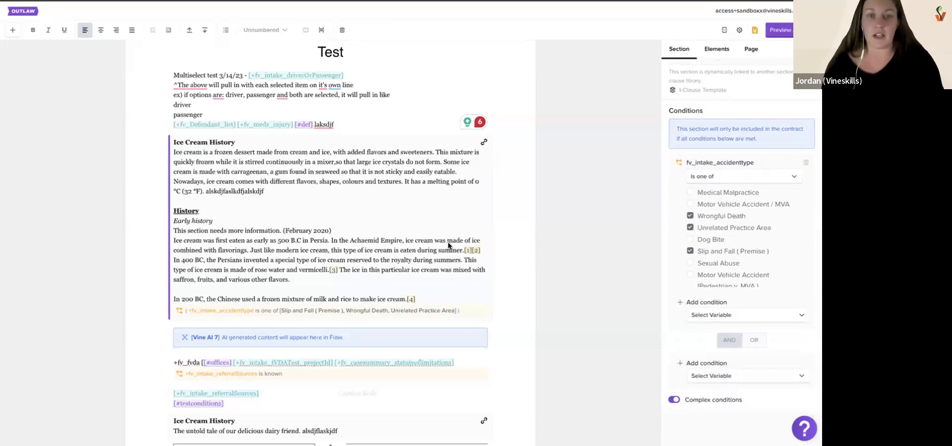
# Insert the connected field fv_casesummary_caseNotes at the end of the opening section, filtering the connected fields by "note"
pyautogui.click(379, 127)
pyautogui.write('+')
pyautogui.write('notes')
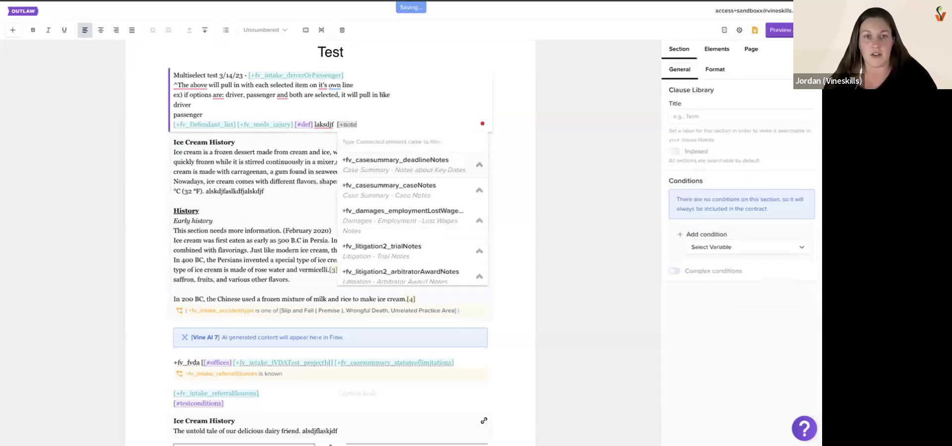
pyautogui.click(410, 186)
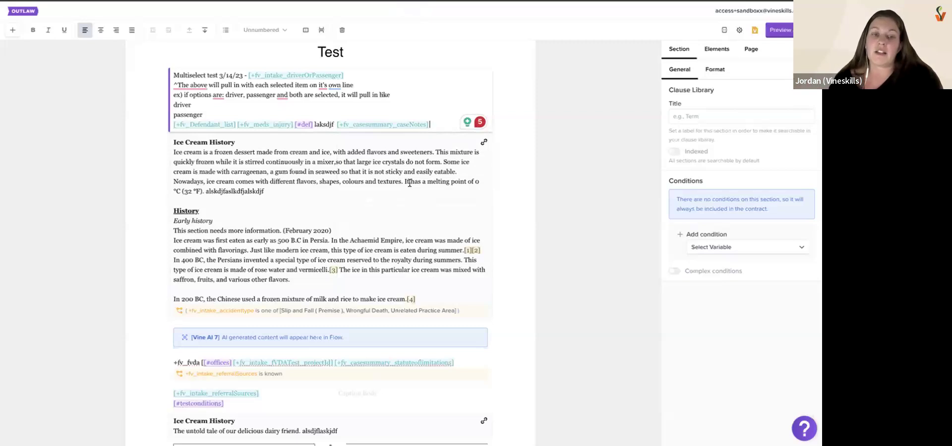
# Add a Case Summary - Case Notes condition to the Ice Cream History section as a second group joined with AND
pyautogui.click(397, 225)
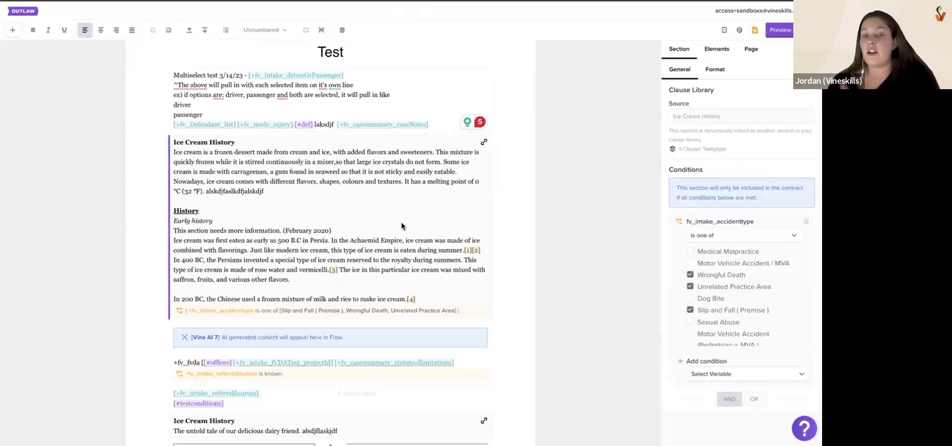
pyautogui.scroll(-2, 702, 276)
pyautogui.scroll(-2, 733, 344)
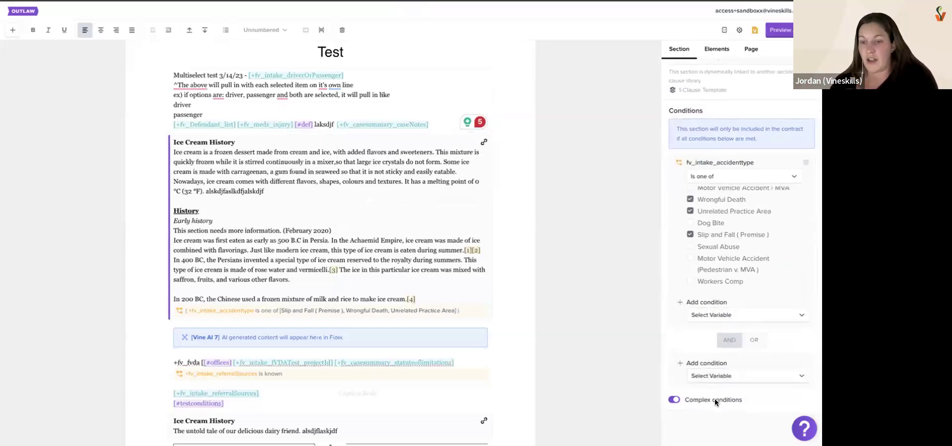
pyautogui.click(722, 376)
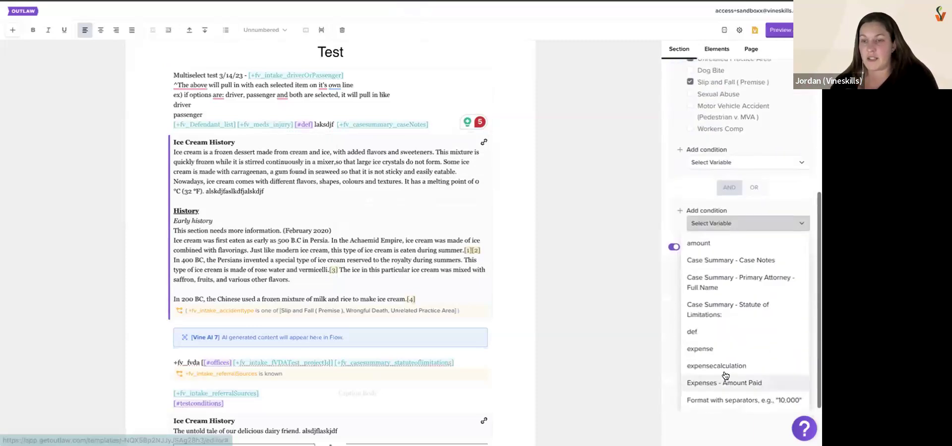
pyautogui.click(719, 260)
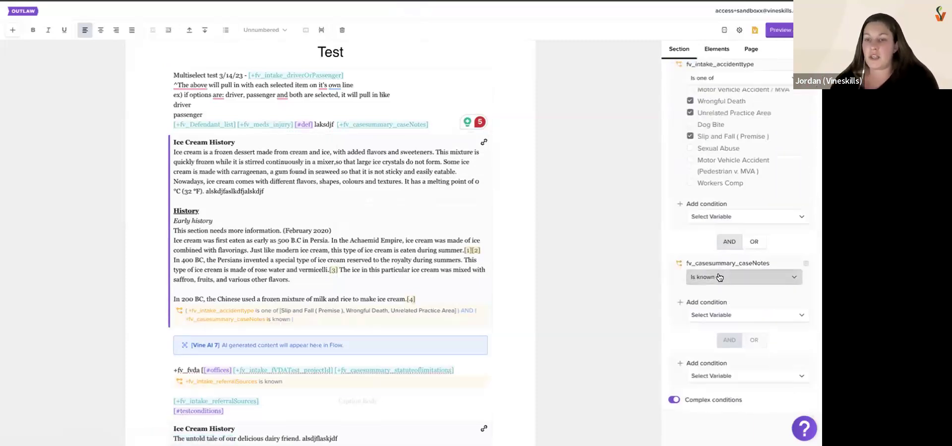
# Set the fv_casesummary_caseNotes condition to Is equal to with the value Slip, and switch its operator to Is not equal to
pyautogui.click(719, 278)
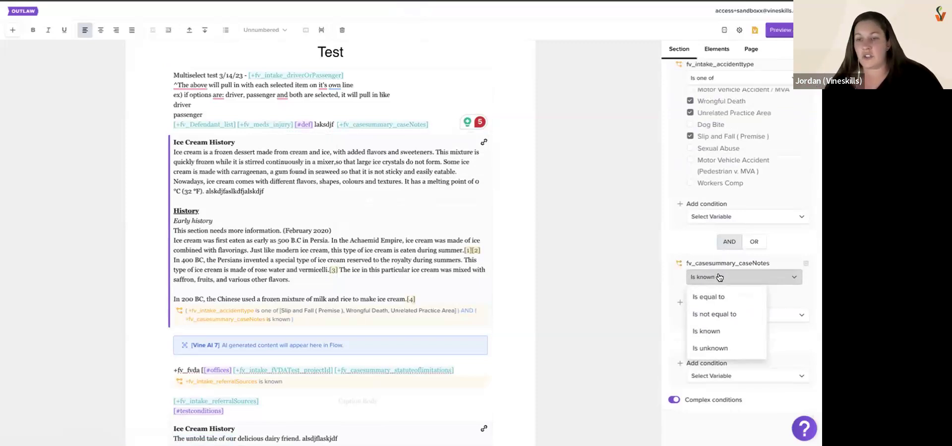
pyautogui.click(704, 331)
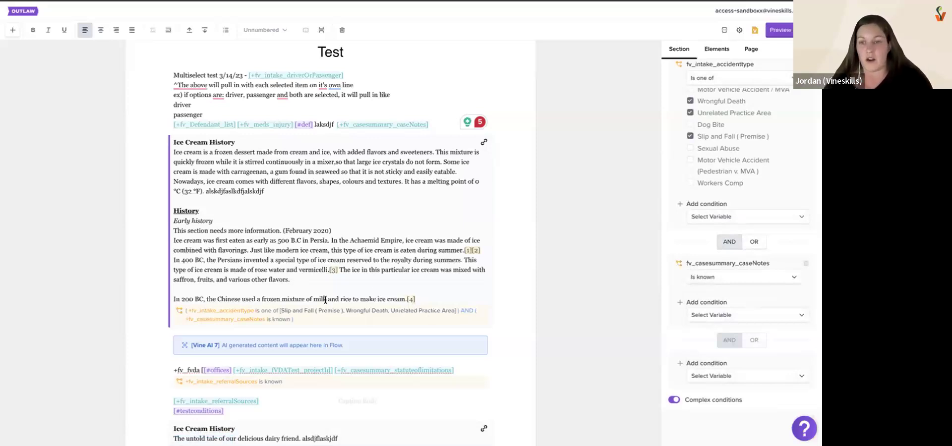
pyautogui.click(714, 277)
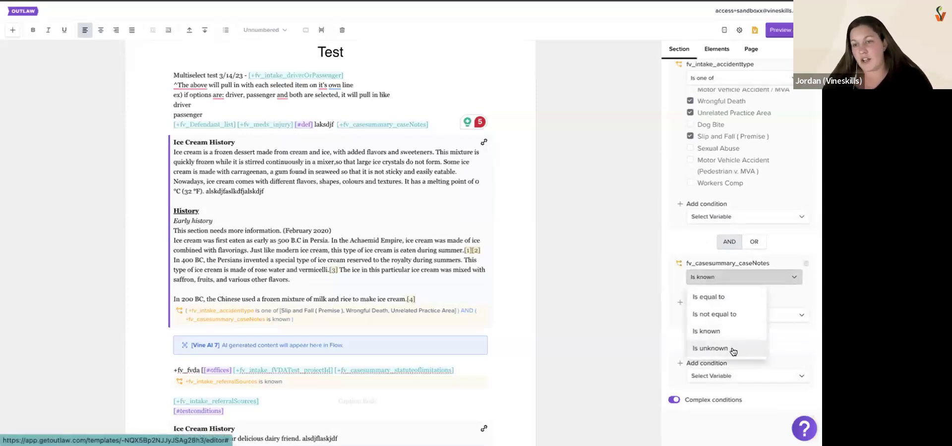
pyautogui.click(722, 297)
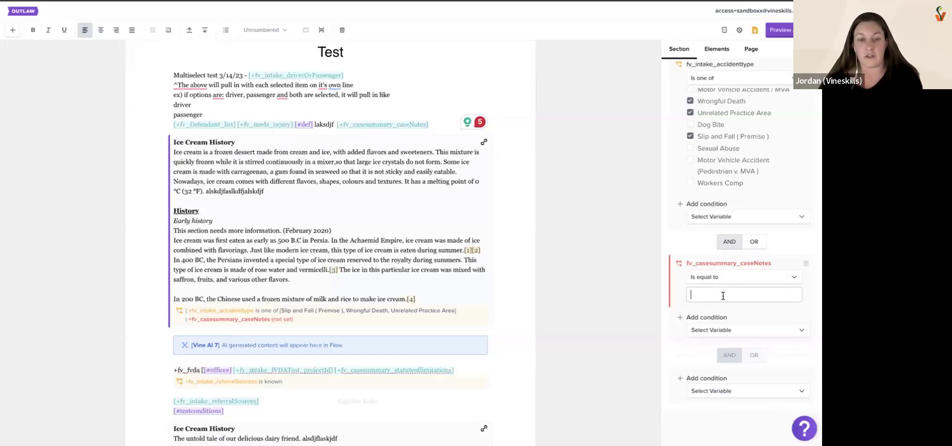
pyautogui.write('Slip')
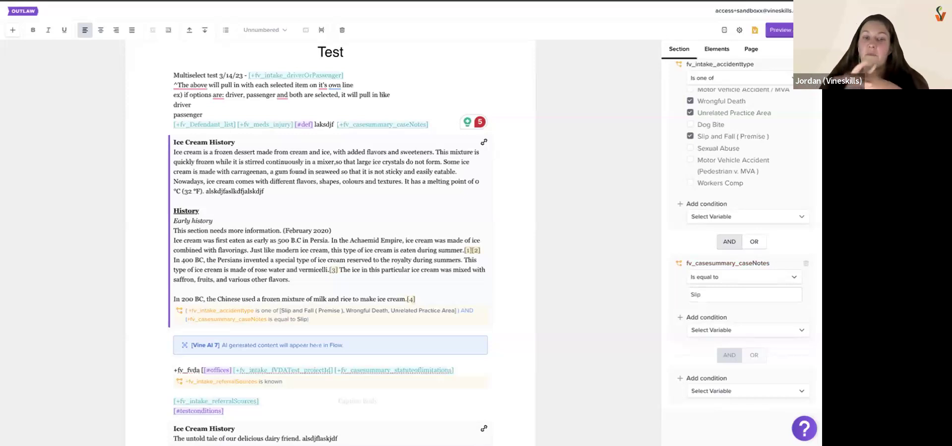
pyautogui.click(752, 278)
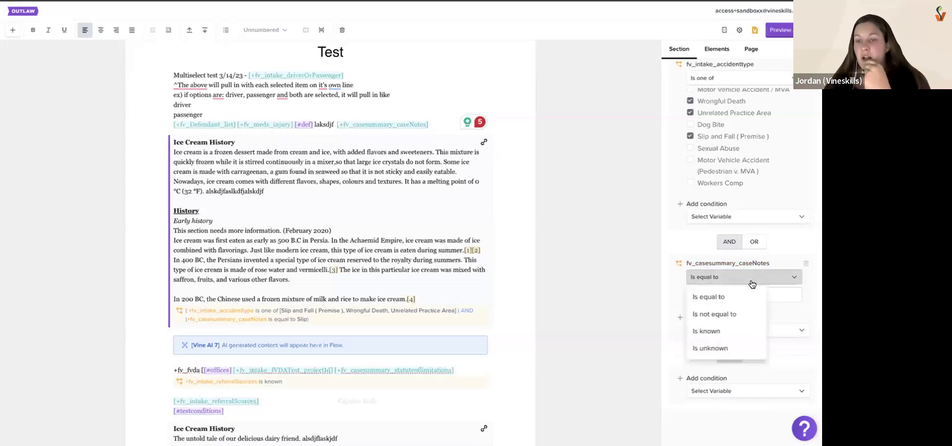
pyautogui.click(740, 315)
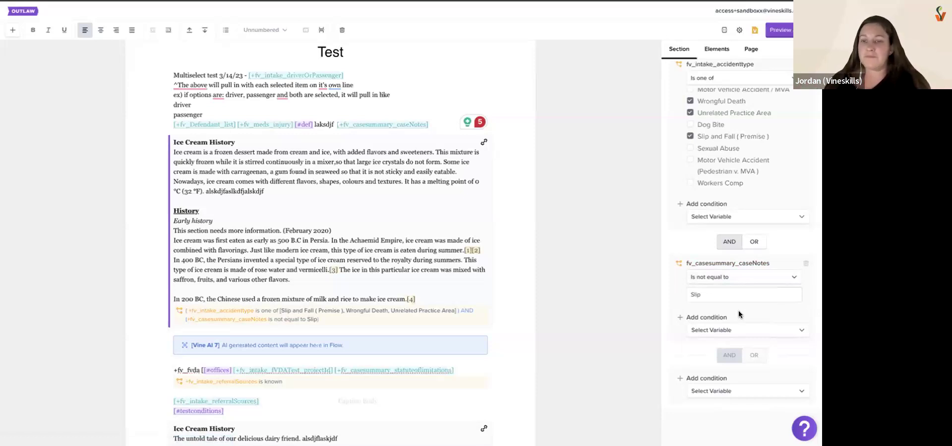
# Replace the case notes field at the end of the opening section with fv_casesummary_primaryattorney, using the default Full Name option
pyautogui.click(440, 124)
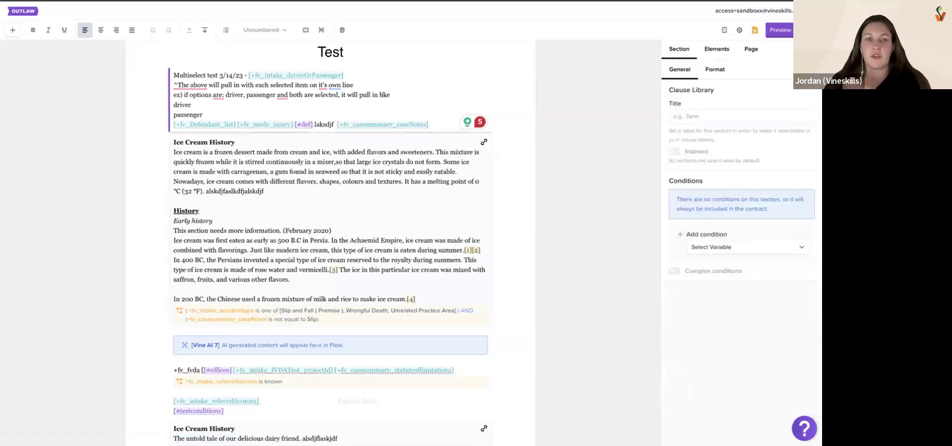
pyautogui.press('BackSpace')
pyautogui.press('BackSpace')
pyautogui.press('BackSpace')
pyautogui.press('BackSpace')
pyautogui.press('BackSpace')
pyautogui.press('BackSpace')
pyautogui.press('BackSpace')
pyautogui.press('BackSpace')
pyautogui.press('BackSpace')
pyautogui.press('BackSpace')
pyautogui.press('BackSpace')
pyautogui.press('BackSpace')
pyautogui.press('BackSpace')
pyautogui.press('BackSpace')
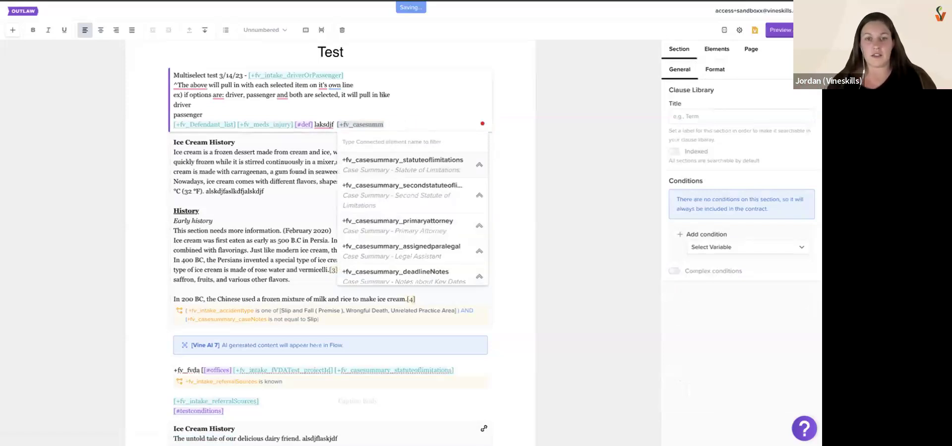
pyautogui.click(433, 228)
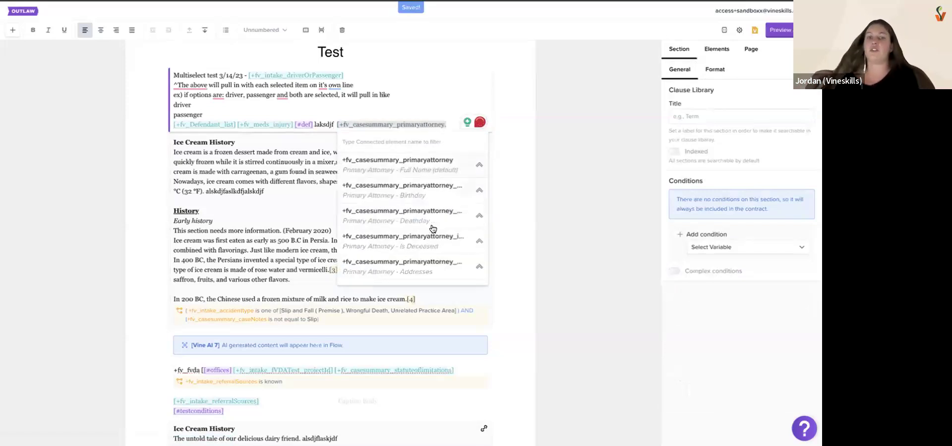
pyautogui.click(419, 167)
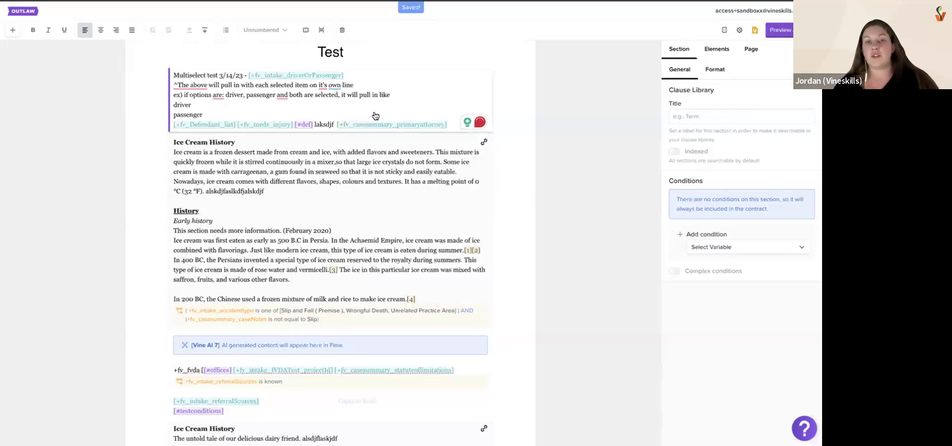
# Add a Case Summary - Primary Attorney - Full Name condition to the opening section, set to Is equal to with the attorney's first name
pyautogui.click(418, 200)
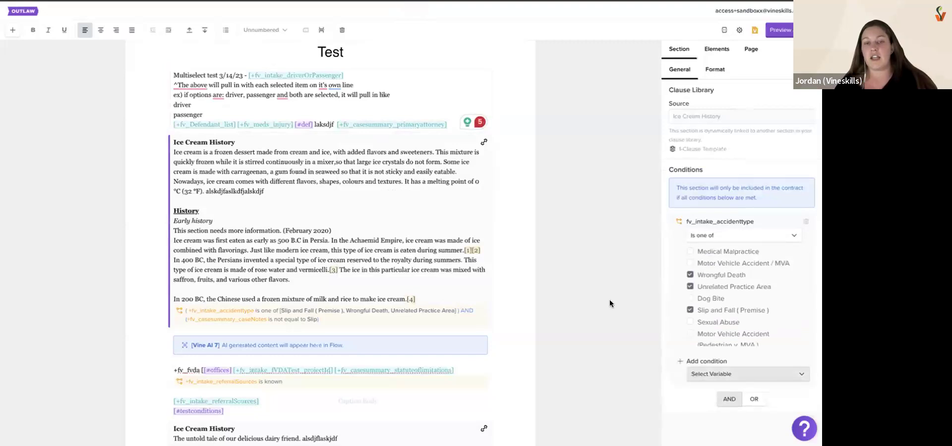
pyautogui.click(435, 90)
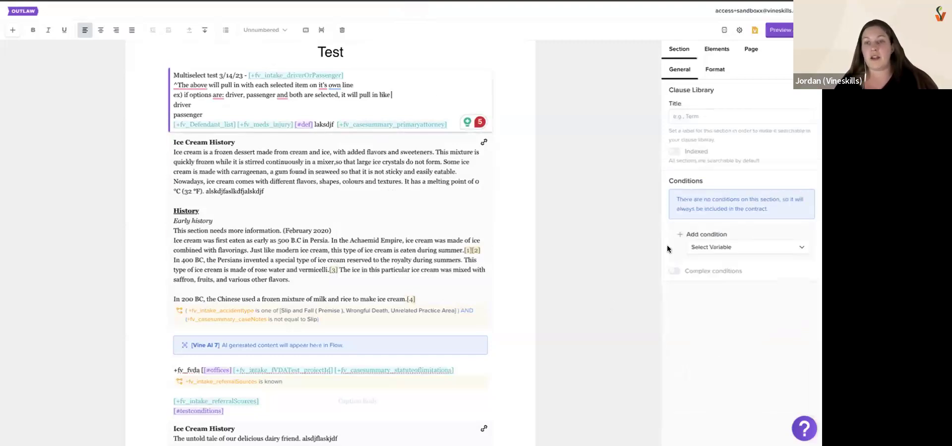
pyautogui.click(729, 247)
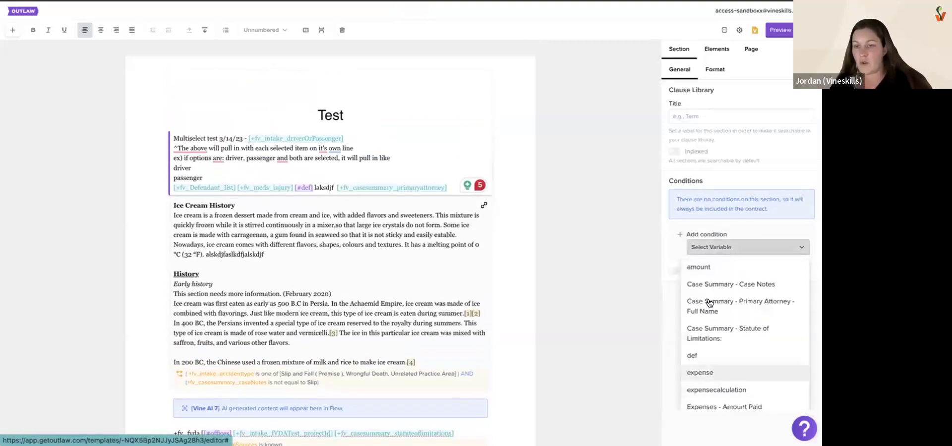
pyautogui.click(766, 300)
pyautogui.click(744, 247)
pyautogui.click(721, 266)
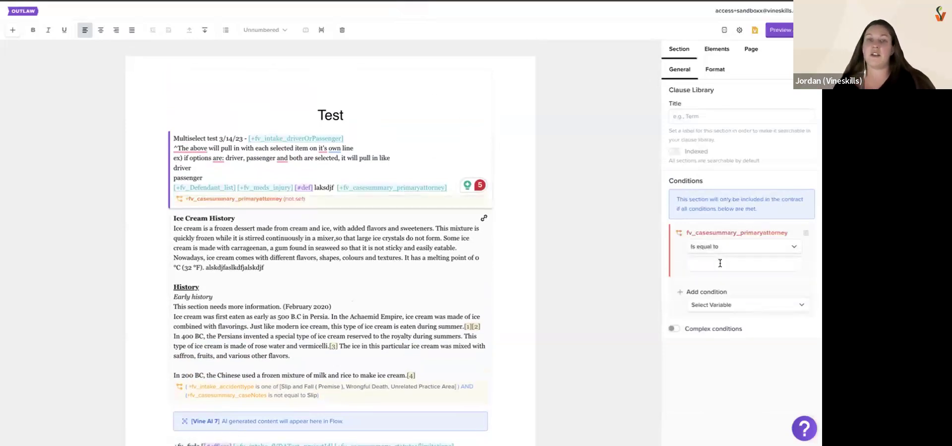
pyautogui.click(720, 263)
pyautogui.write('Jam')
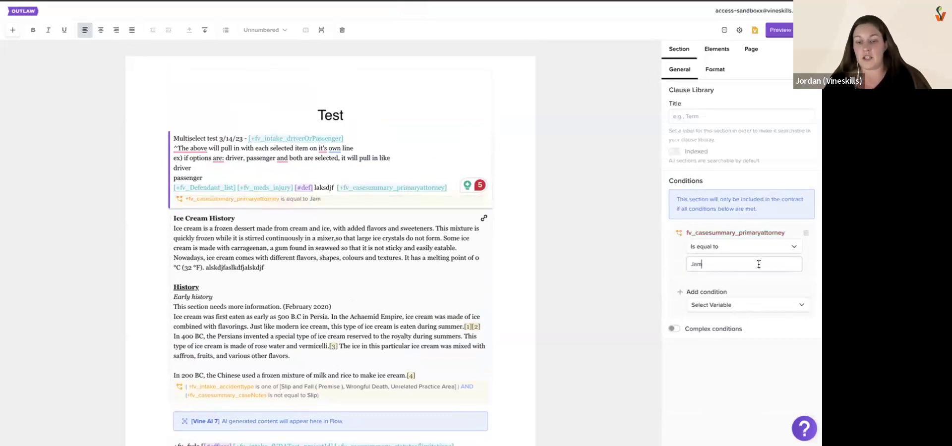
pyautogui.write('sine')
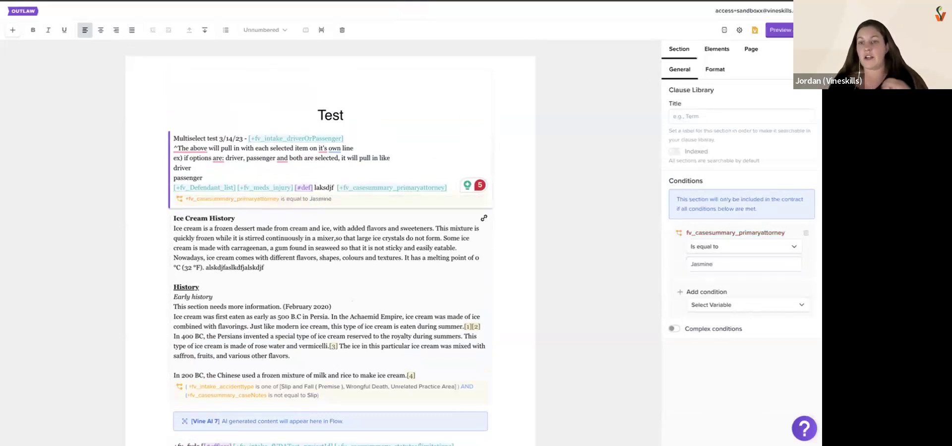
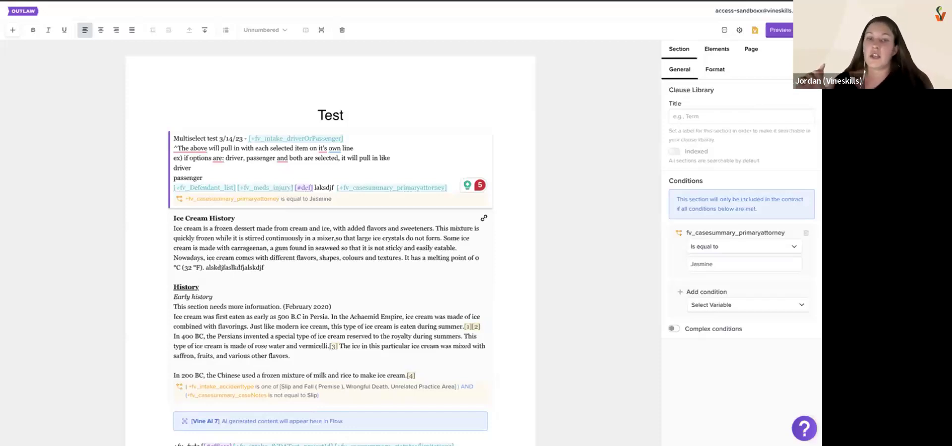
# Try OR between the Ice Cream History section's accident type and case notes condition groups, and switch the connector back to AND
pyautogui.moveTo(714, 264); pyautogui.dragTo(683, 264)
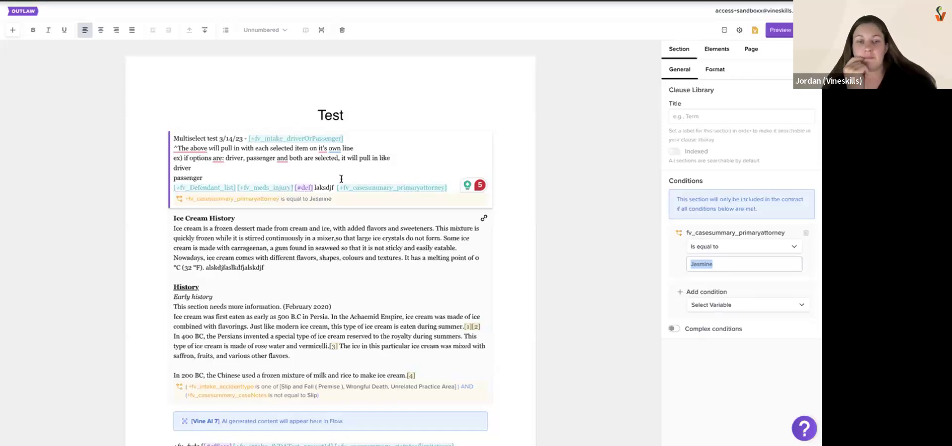
pyautogui.click(332, 299)
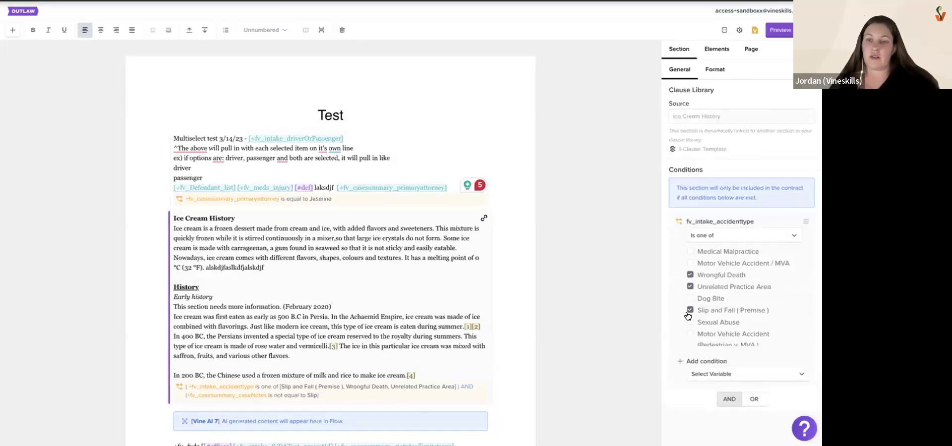
pyautogui.scroll(-1, 697, 311)
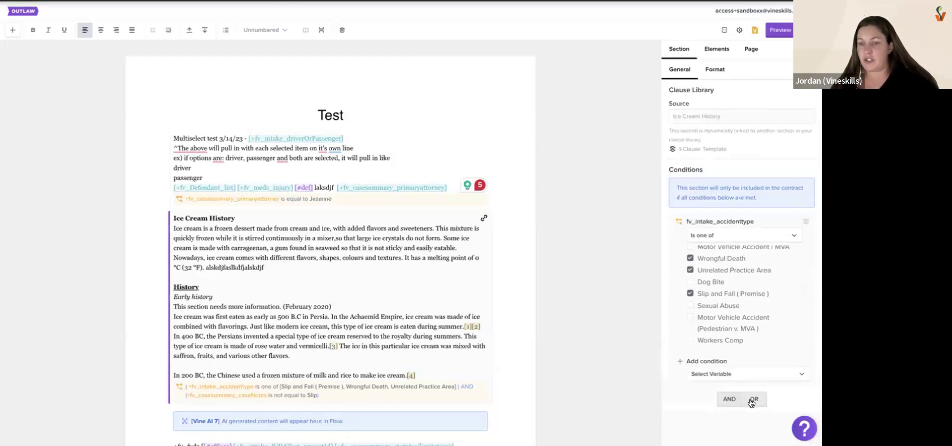
pyautogui.scroll(-1, 752, 403)
pyautogui.scroll(-3, 752, 403)
pyautogui.click(748, 292)
pyautogui.scroll(-1, 405, 305)
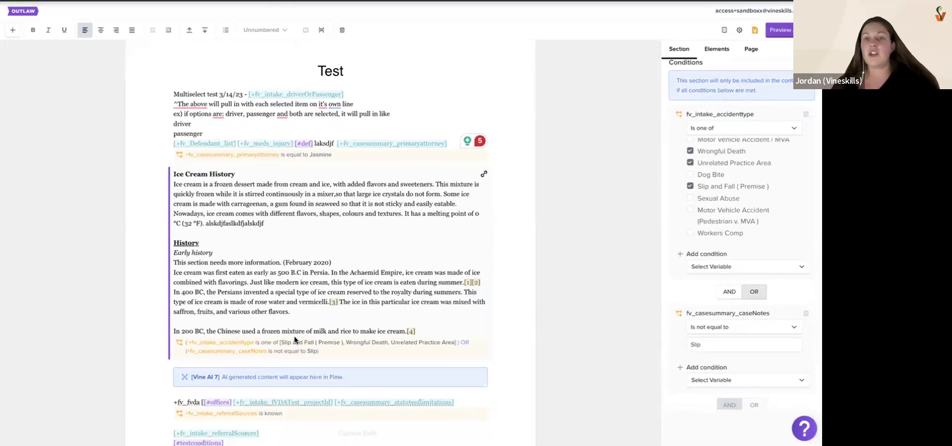
pyautogui.click(727, 295)
# Add expense and Expenses - Amount Paid conditions to the Ice Cream History section as two further groups joined with AND
pyautogui.scroll(-2, 727, 295)
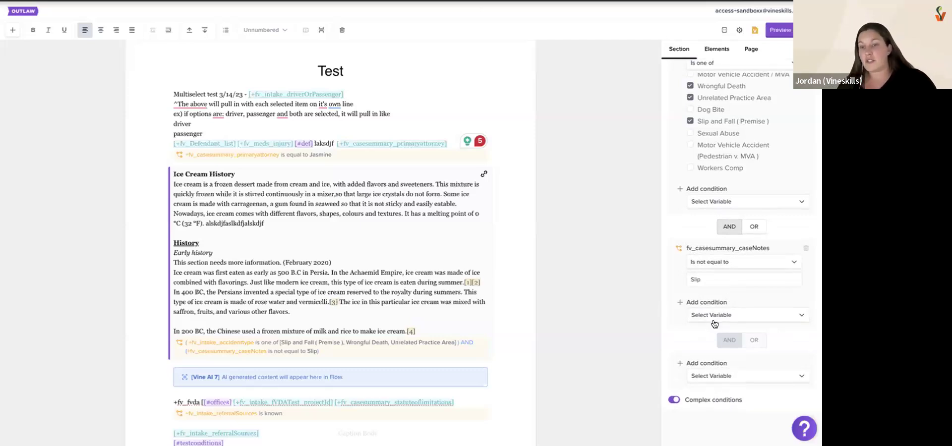
pyautogui.click(716, 377)
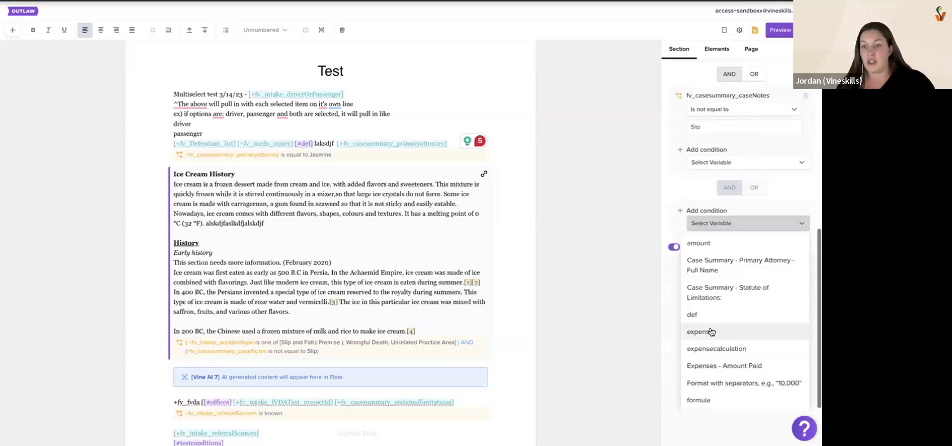
pyautogui.click(699, 331)
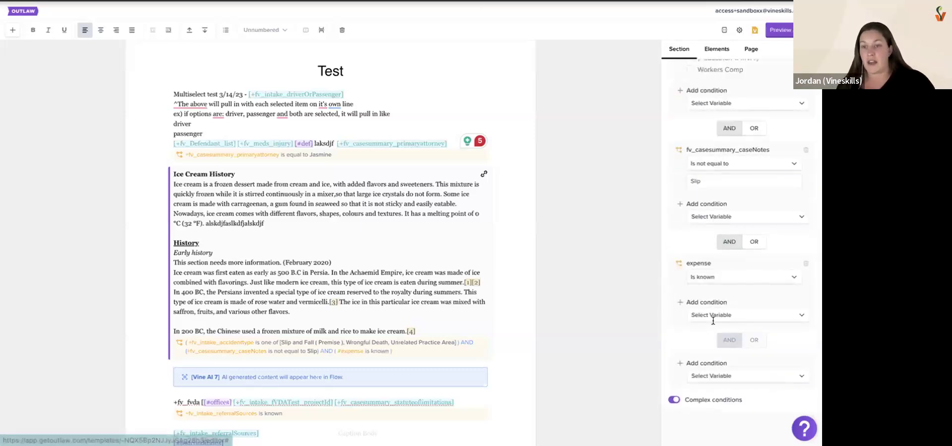
pyautogui.click(727, 376)
pyautogui.click(723, 349)
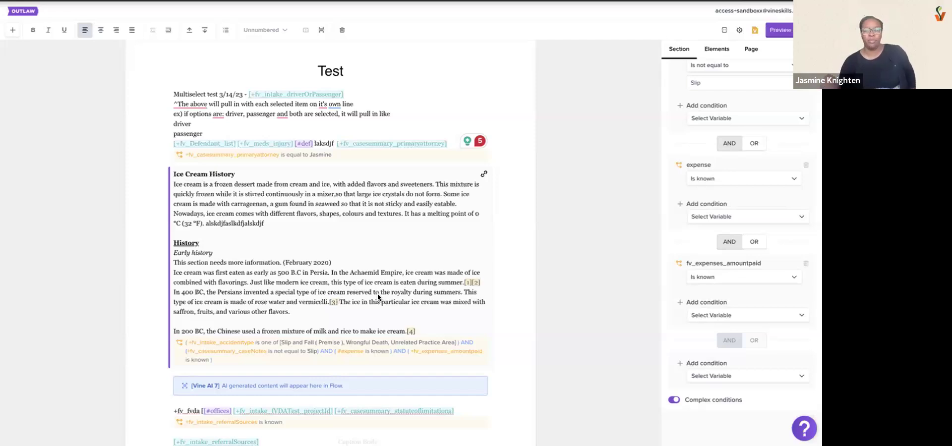
# Examine the settings of the def variable in the opening section without changing them
pyautogui.click(303, 144)
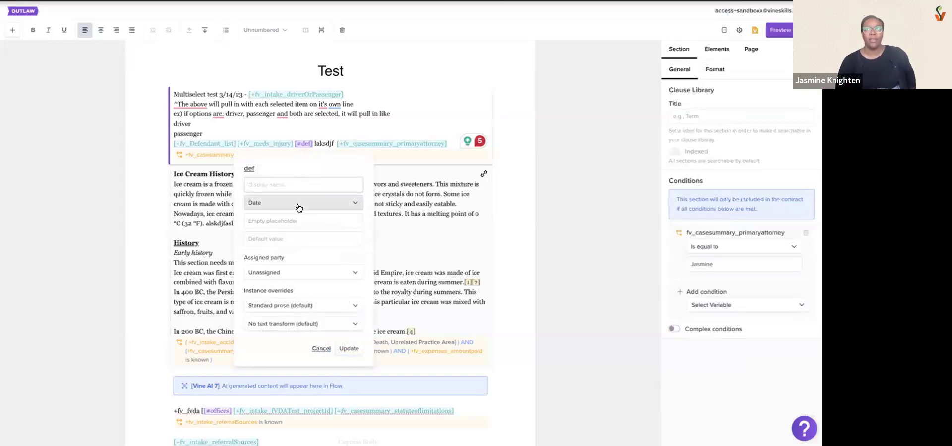
pyautogui.click(321, 349)
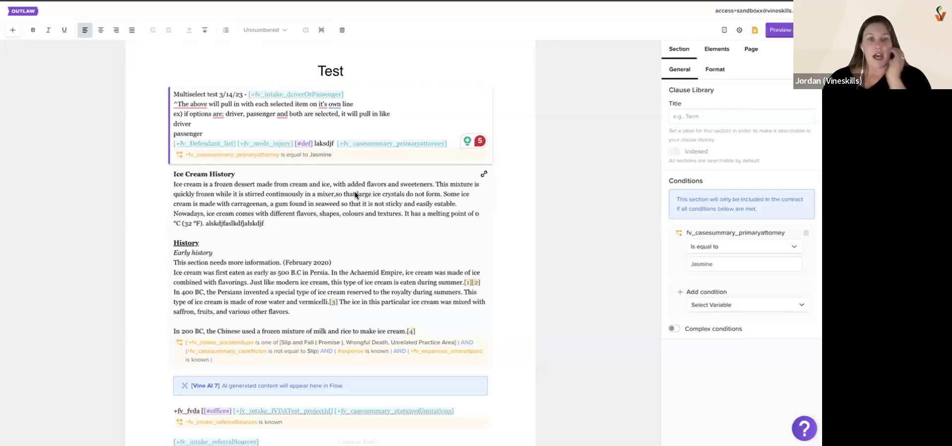
pyautogui.click(350, 213)
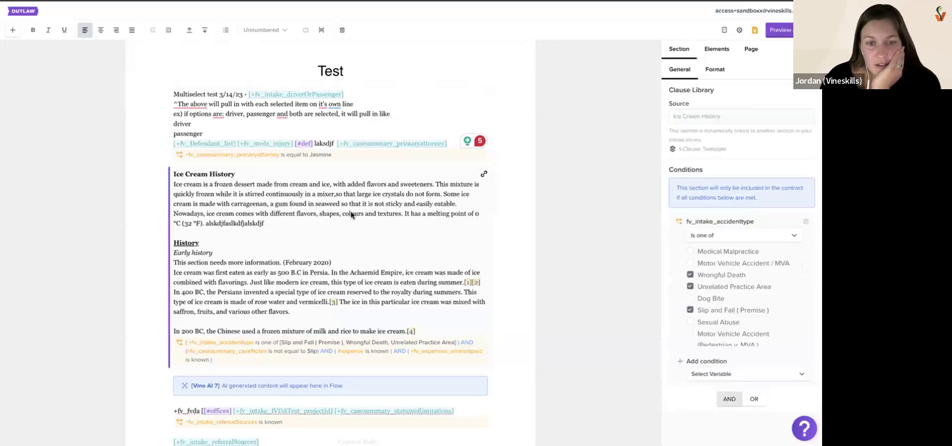
pyautogui.click(302, 144)
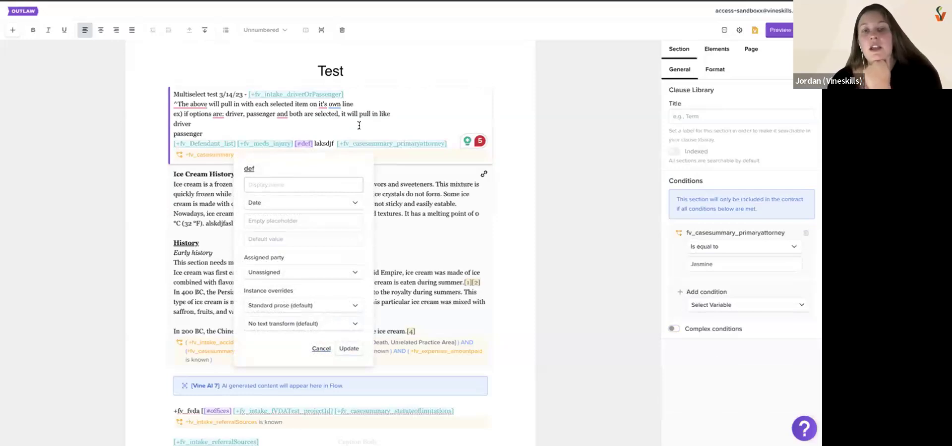
# Add a def condition to the case notes group of the Ice Cream History section
pyautogui.click(381, 198)
pyautogui.scroll(-1, 741, 320)
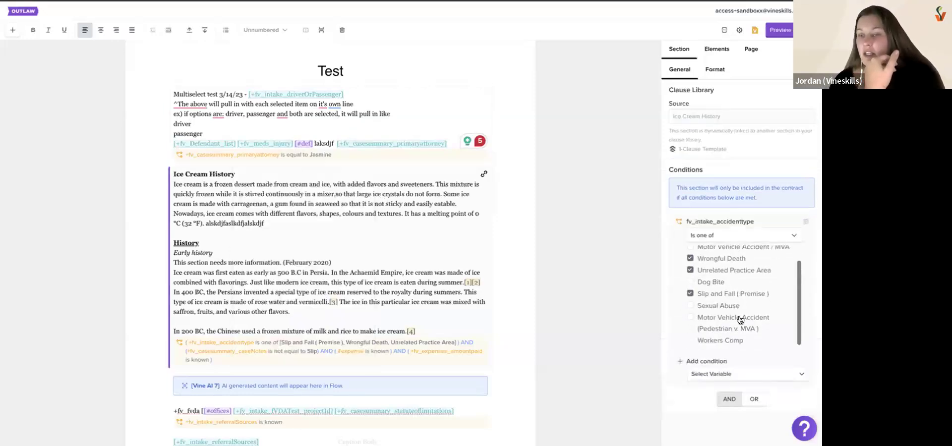
pyautogui.scroll(-5, 740, 319)
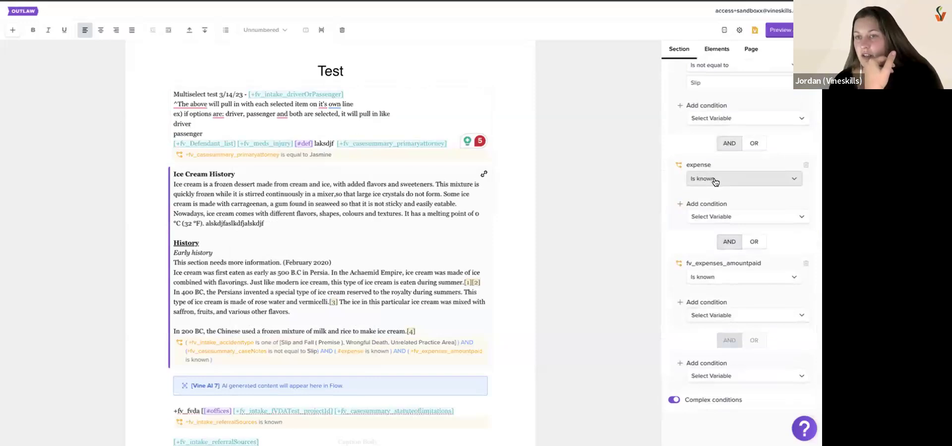
pyautogui.click(710, 119)
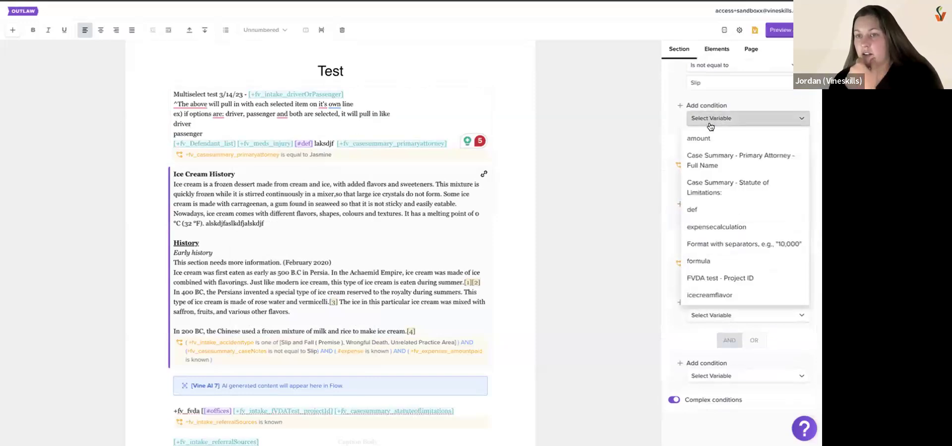
pyautogui.click(722, 211)
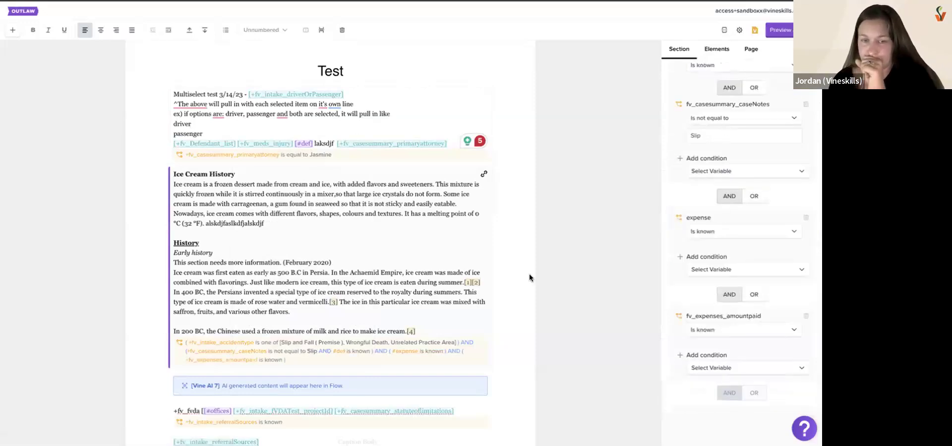
# Review the comparison operators available for the def condition in the Ice Cream History section, leaving it unchanged
pyautogui.scroll(2, 741, 157)
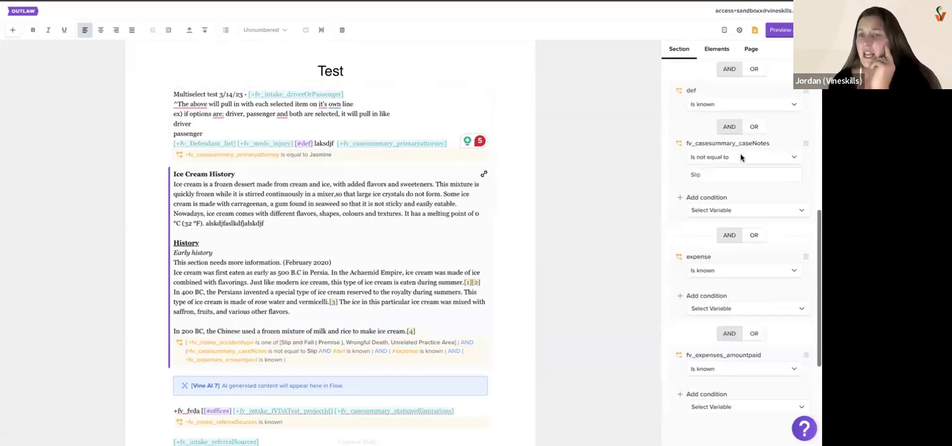
pyautogui.scroll(2, 741, 158)
pyautogui.click(729, 185)
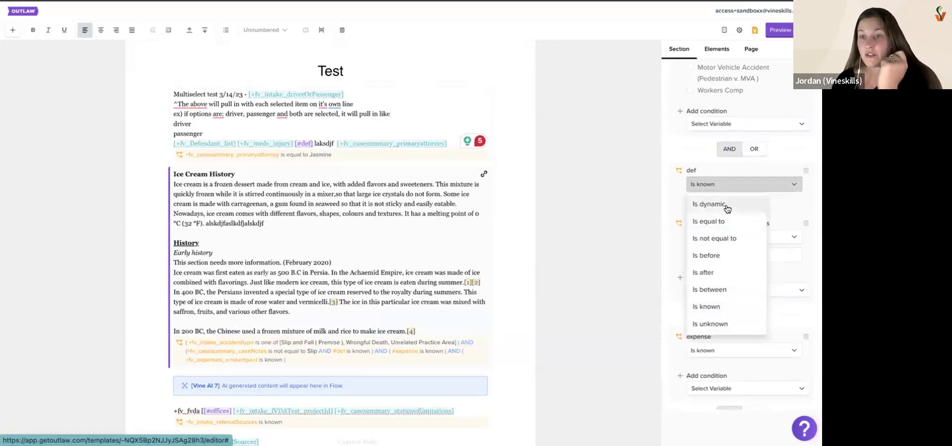
pyautogui.scroll(-1, 718, 304)
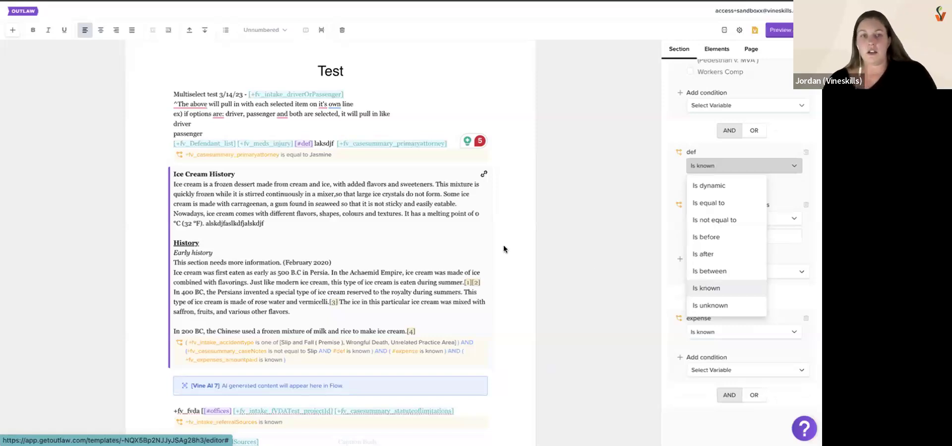
pyautogui.click(369, 130)
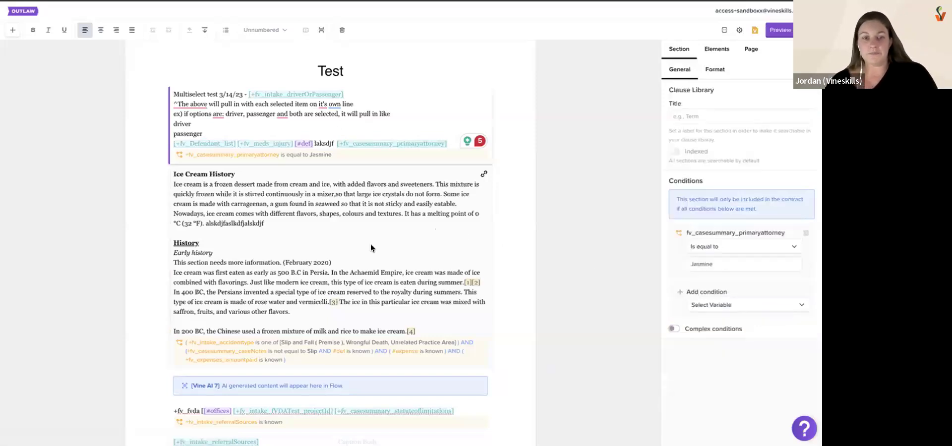
# Examine the settings of the Vine AI 6 section and the section types available for insertion
pyautogui.scroll(-5, 370, 244)
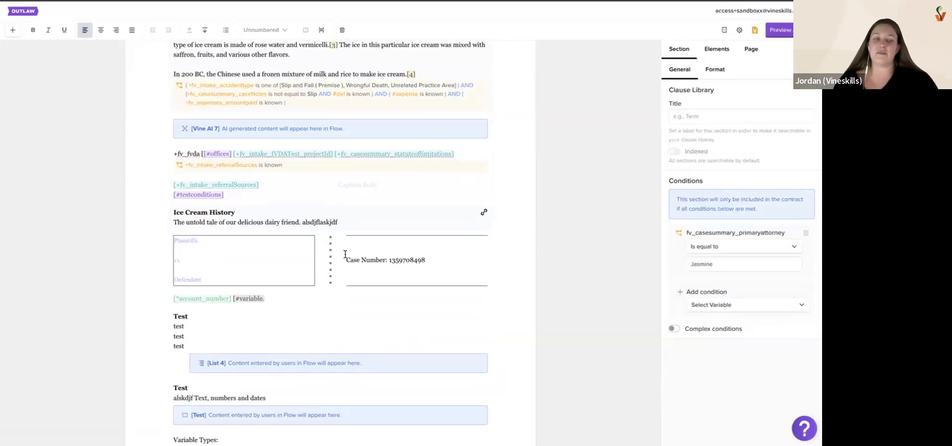
pyautogui.click(275, 310)
pyautogui.scroll(-3, 265, 323)
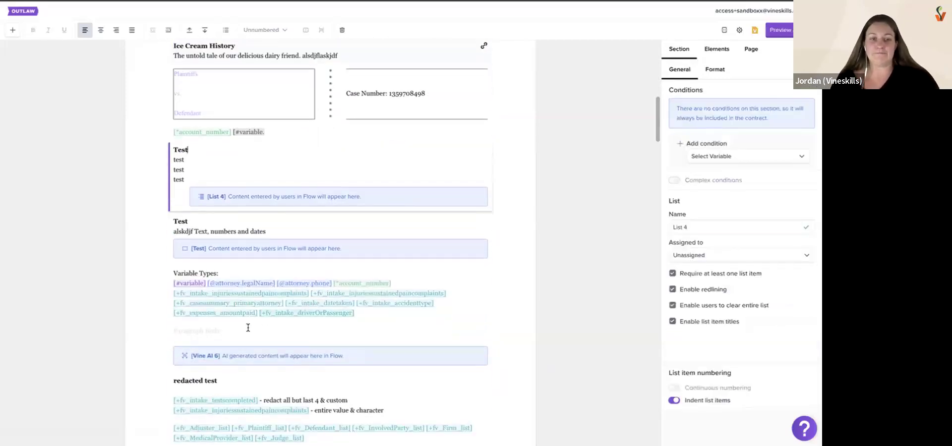
pyautogui.click(246, 328)
pyautogui.scroll(-1, 243, 317)
pyautogui.click(234, 285)
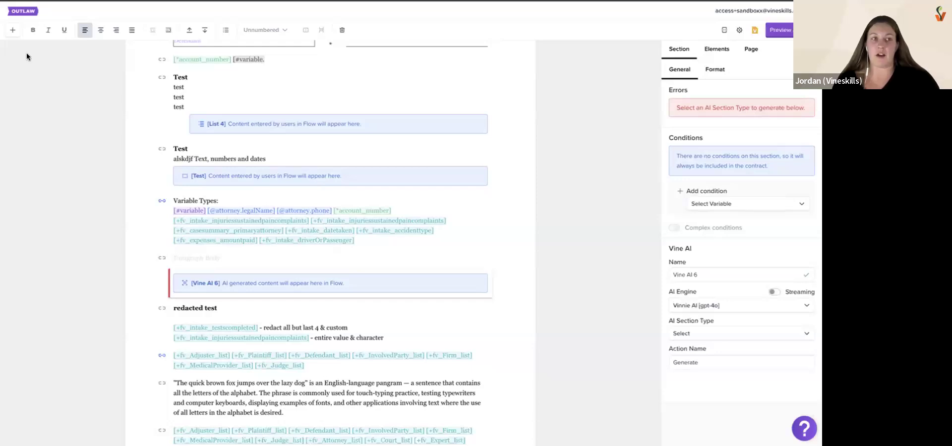
pyautogui.click(13, 30)
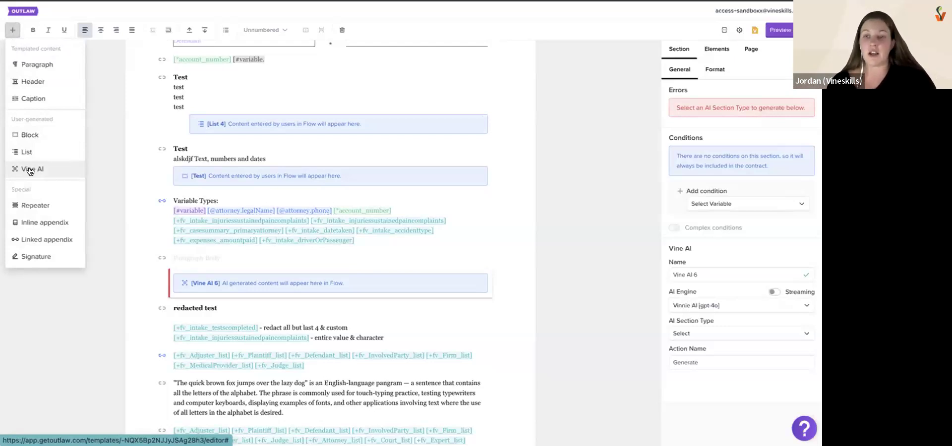
# Insert a Repeater section directly after the Vine AI 6 section
pyautogui.click(225, 283)
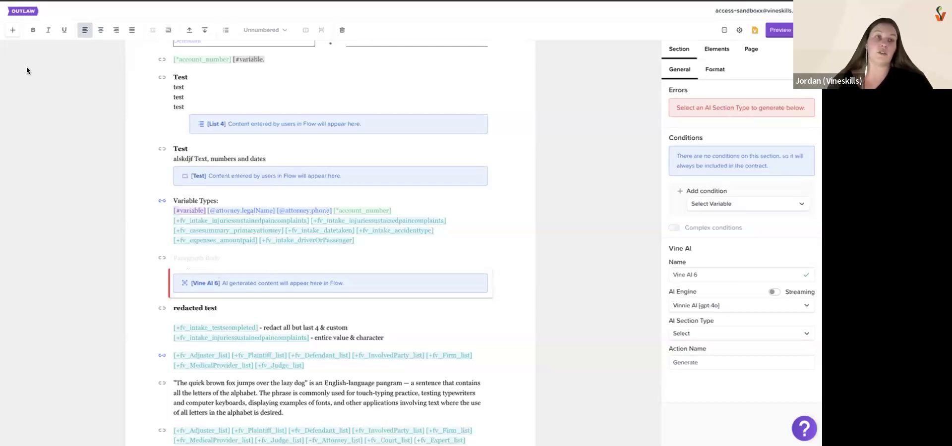
pyautogui.click(11, 30)
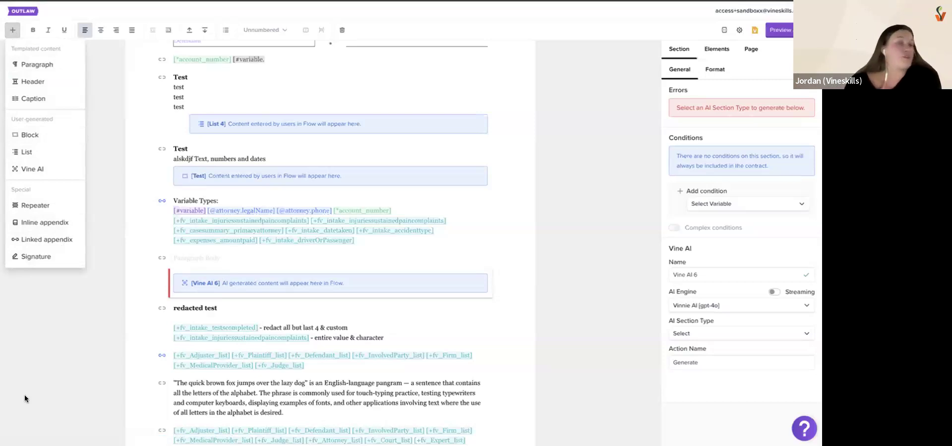
pyautogui.click(35, 207)
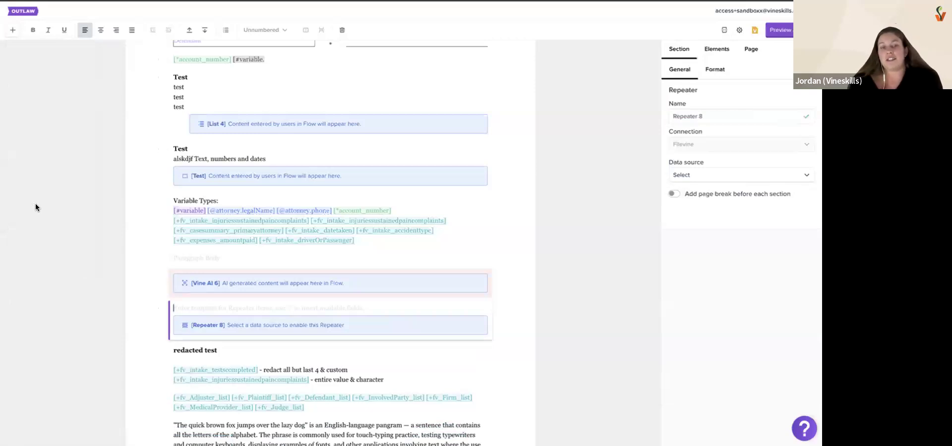
pyautogui.scroll(-2, 36, 207)
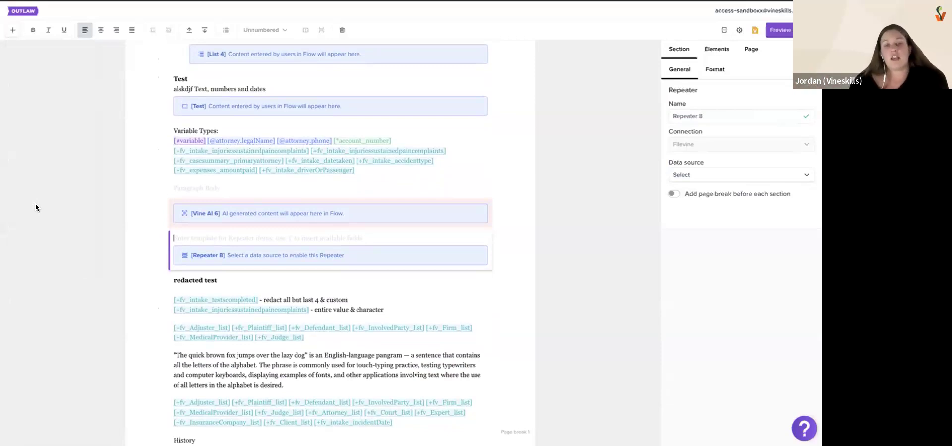
pyautogui.click(194, 187)
pyautogui.click(365, 169)
pyautogui.press('Return')
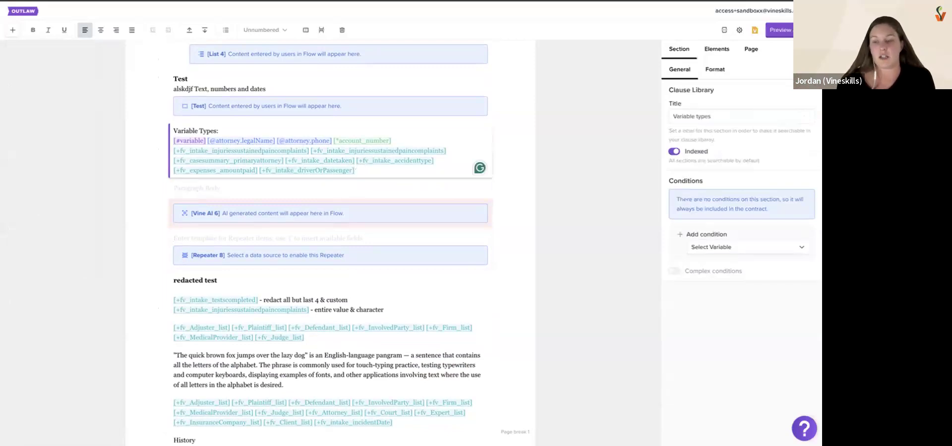
pyautogui.write('[+meds')
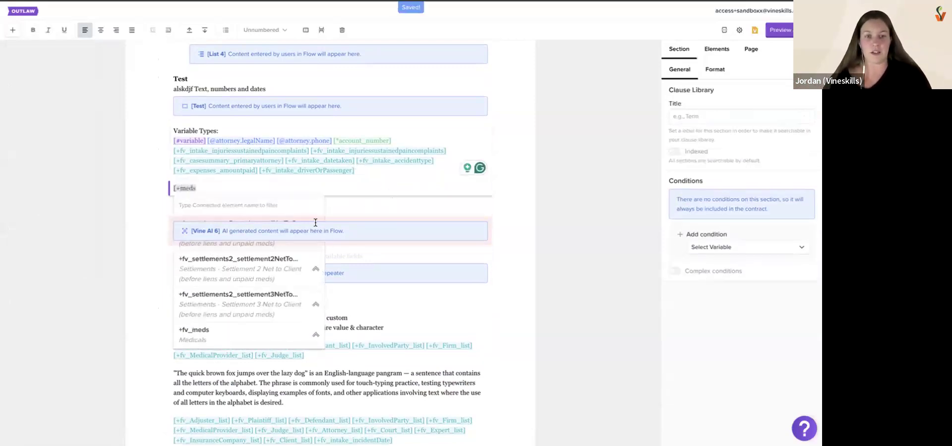
pyautogui.click(351, 228)
pyautogui.click(274, 185)
pyautogui.press('BackSpace')
pyautogui.press('BackSpace')
pyautogui.press('BackSpace')
pyautogui.press('BackSpace')
pyautogui.press('BackSpace')
pyautogui.press('BackSpace')
# Insert the fv_meds connected field in a new paragraph between the new Repeater and the redacted test section
pyautogui.click(226, 296)
pyautogui.press('Return')
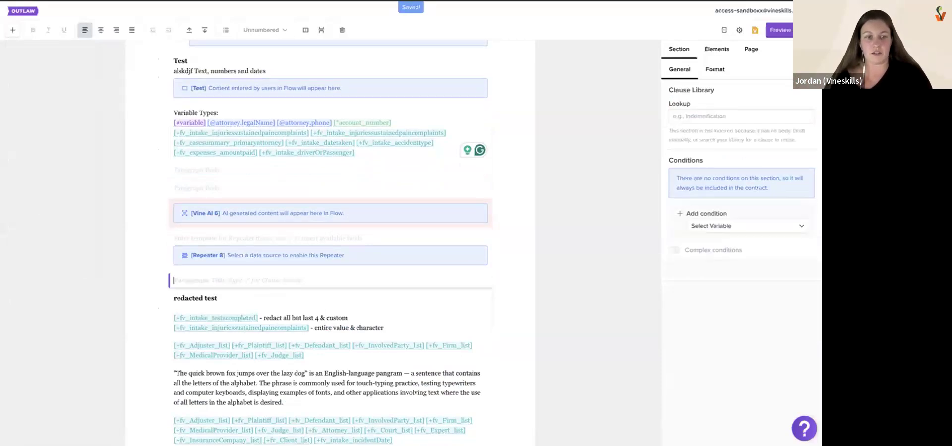
pyautogui.write('[+meds')
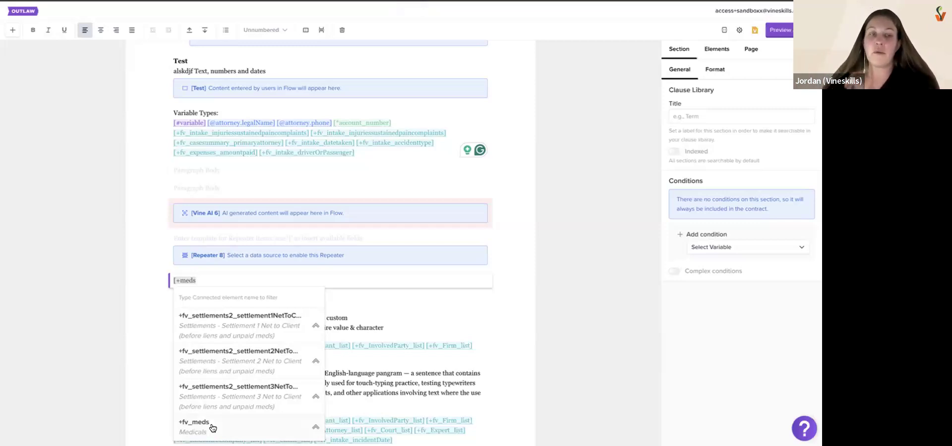
pyautogui.click(212, 427)
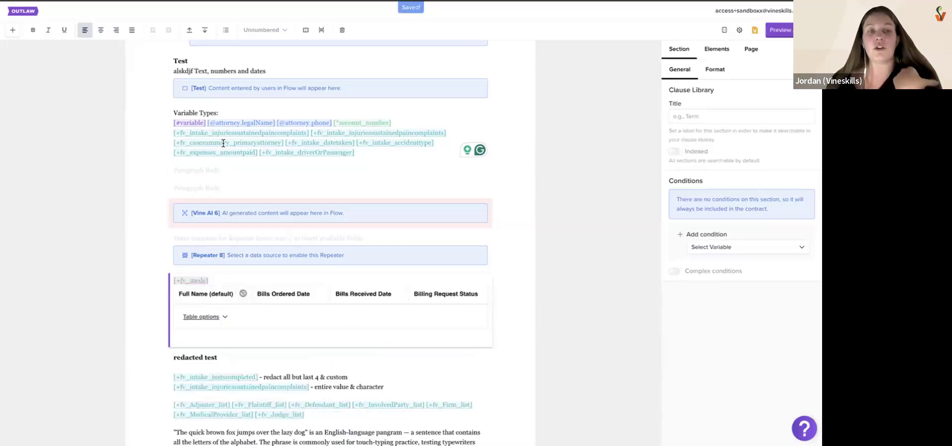
# Copy the "The quick brown fox jumps over the lazy dog" paragraph from below the redacted test section into the Repeater 8 section
pyautogui.scroll(-2, 274, 356)
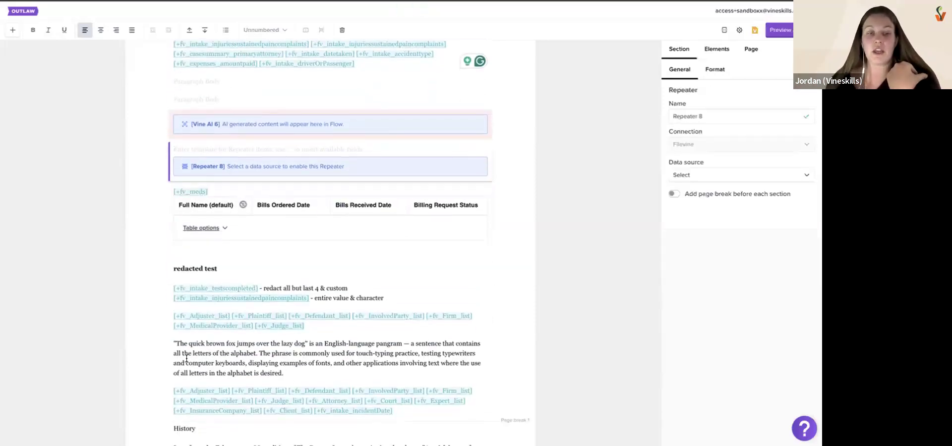
pyautogui.click(166, 345)
pyautogui.hotkey('ctrl', 'c')
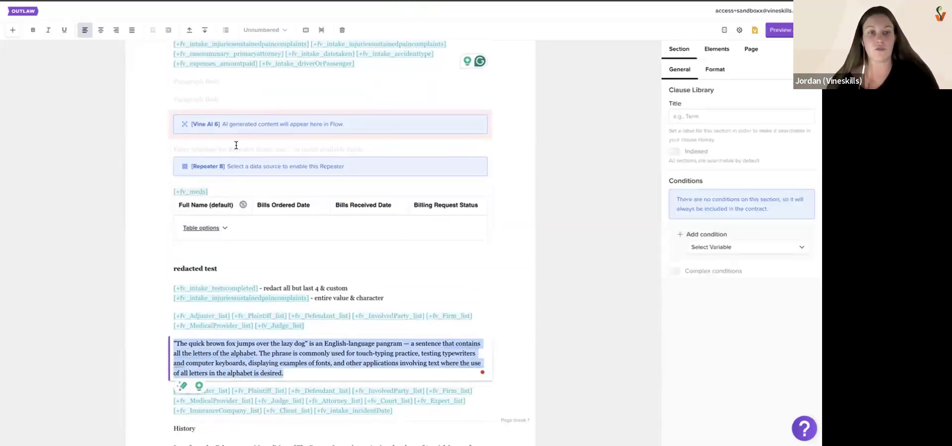
pyautogui.click(237, 147)
pyautogui.hotkey('ctrl', 'v')
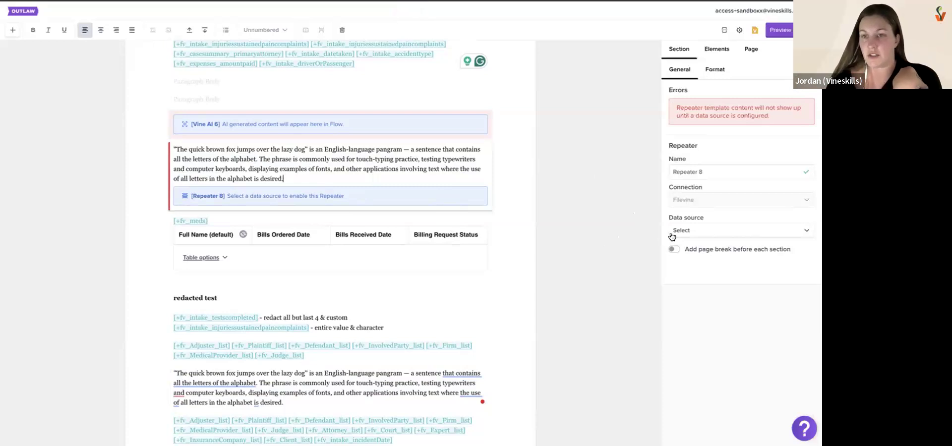
# Set the Repeater's data source to Medicals and rename the Repeater as Medicals
pyautogui.click(710, 227)
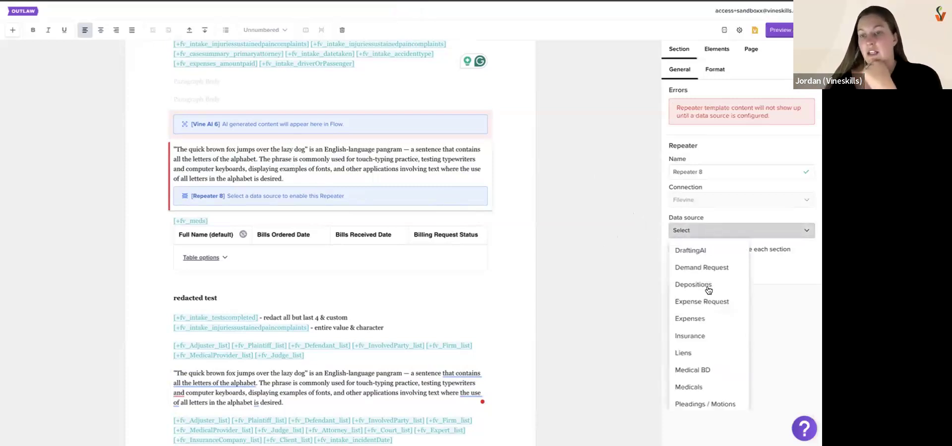
pyautogui.click(701, 386)
pyautogui.click(671, 115)
pyautogui.tripleClick(671, 114)
pyautogui.write('Med')
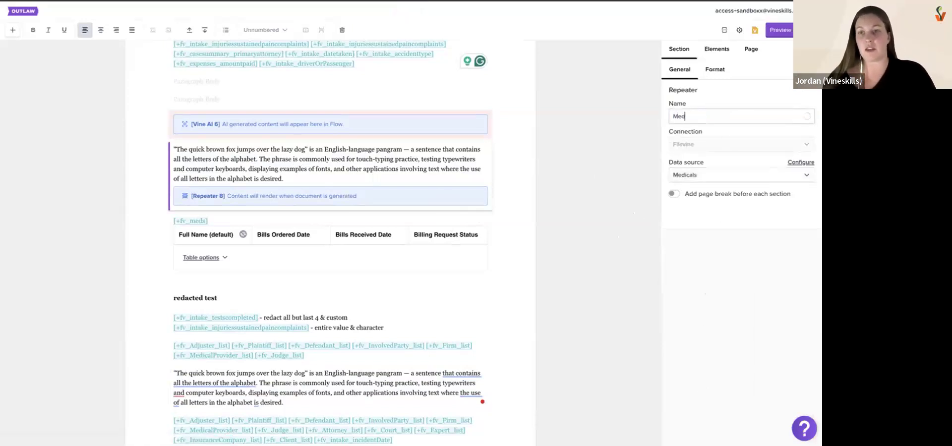
pyautogui.write('icals')
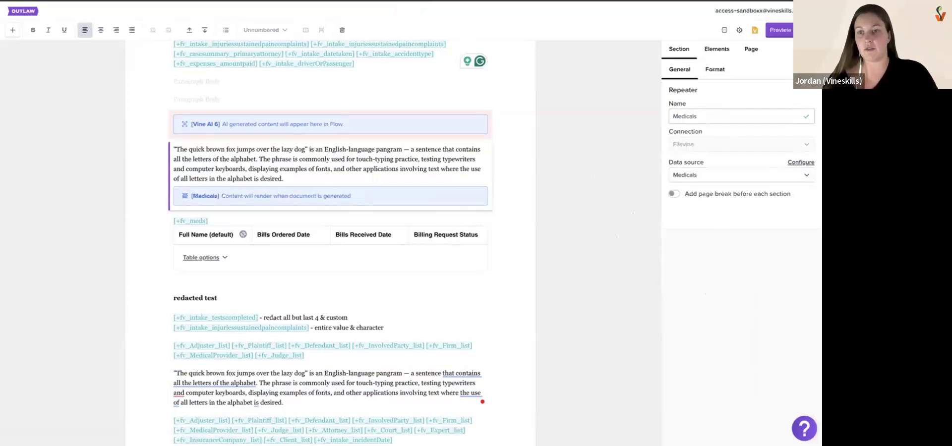
# Examine the Medicals Repeater's text and the existing Medical Repeater with its provider and balance fields in the Medical Providers Table template
pyautogui.click(327, 179)
pyautogui.moveTo(302, 175); pyautogui.dragTo(157, 151)
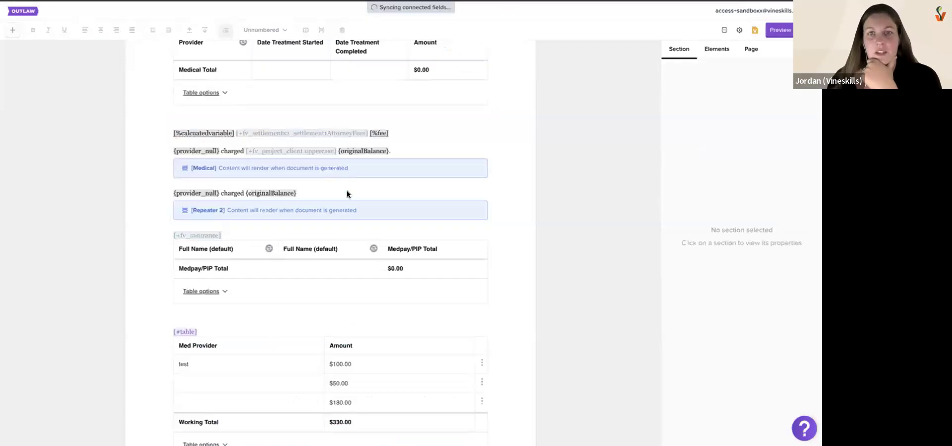
pyautogui.scroll(1, 347, 192)
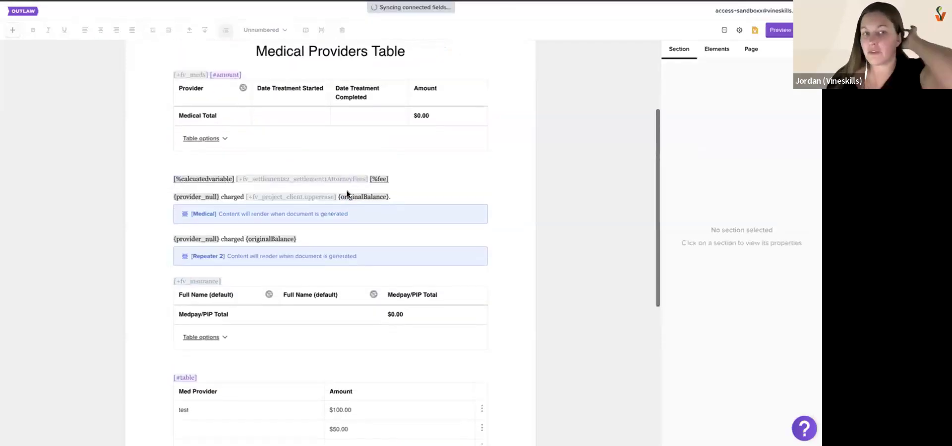
pyautogui.click(402, 197)
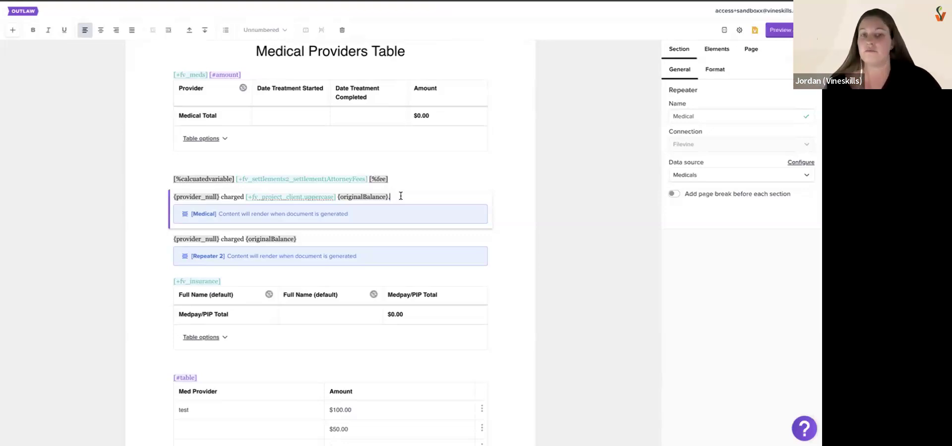
pyautogui.write('.')
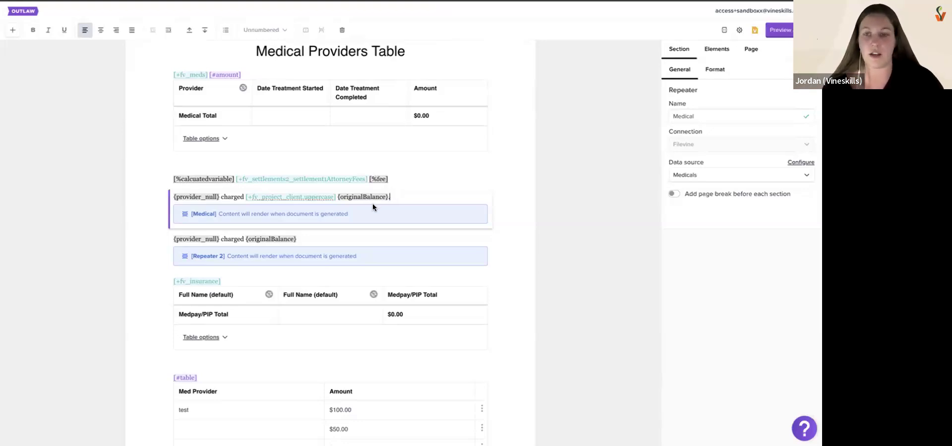
# Return to the templates list and reopen the Test template for editing at the Medicals Repeater
pyautogui.click(20, 11)
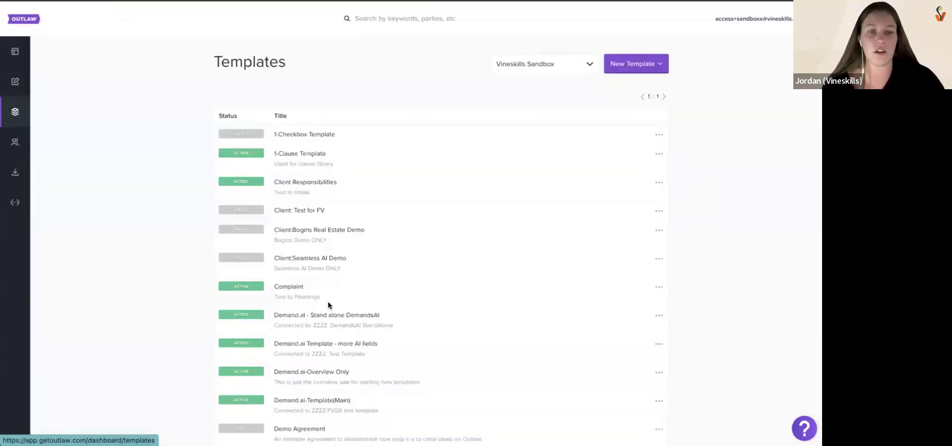
pyautogui.scroll(-10, 570, 335)
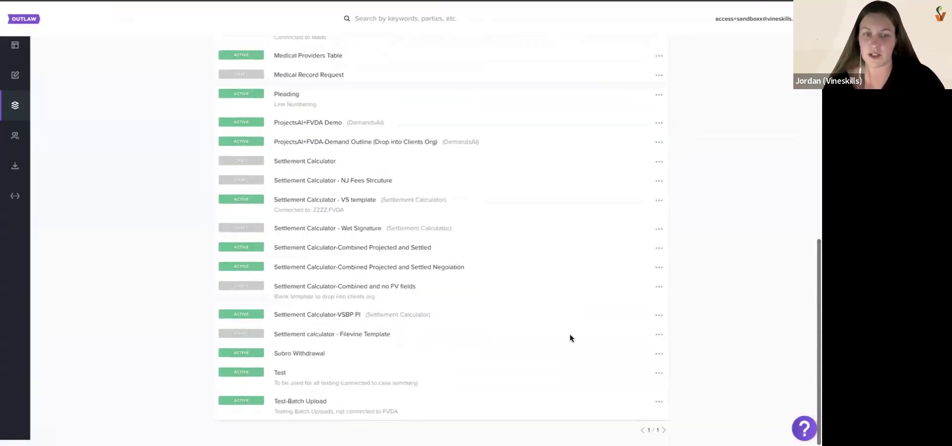
pyautogui.click(658, 375)
pyautogui.click(631, 396)
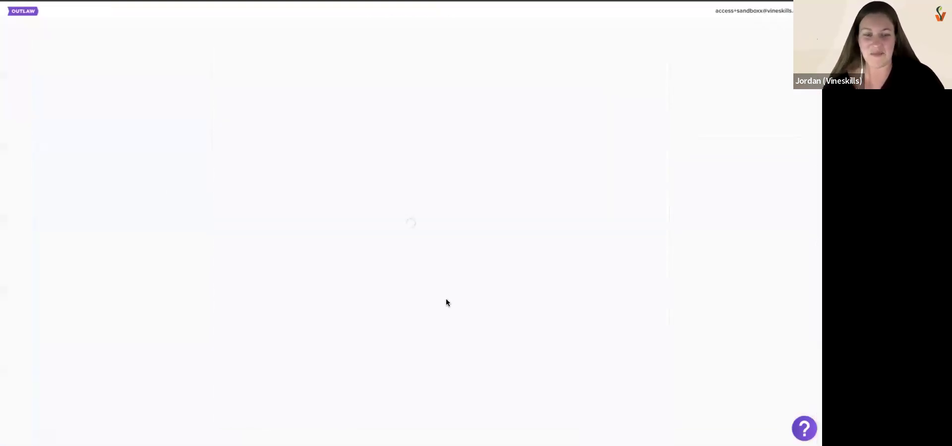
pyautogui.scroll(-5, 445, 299)
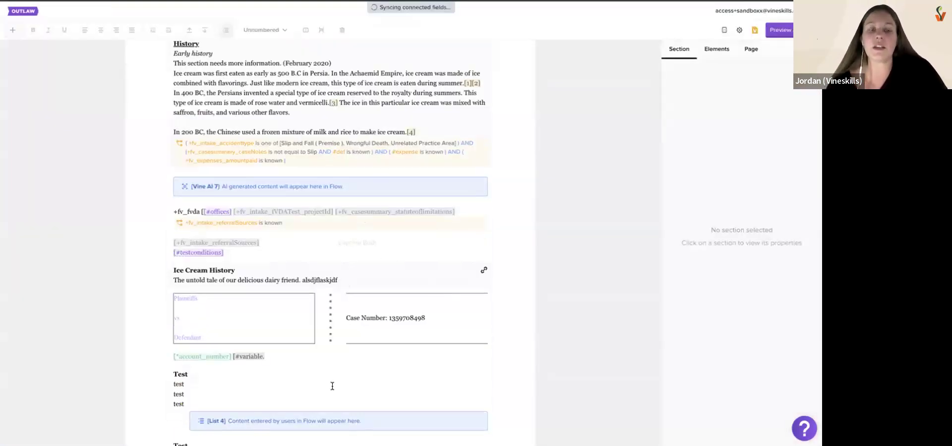
pyautogui.scroll(-4, 332, 386)
pyautogui.scroll(-3, 287, 392)
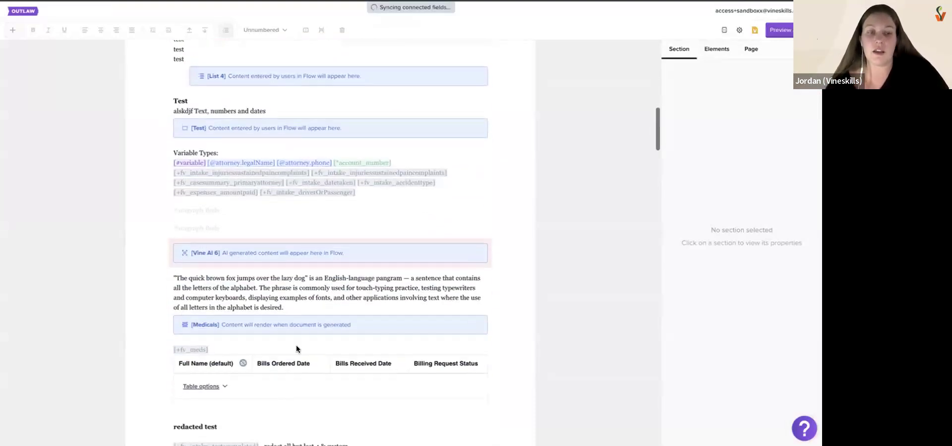
# Insert the {provider} field on a new line below the quick brown fox paragraph in the Medicals Repeater, leaving a blank line between them
pyautogui.click(300, 306)
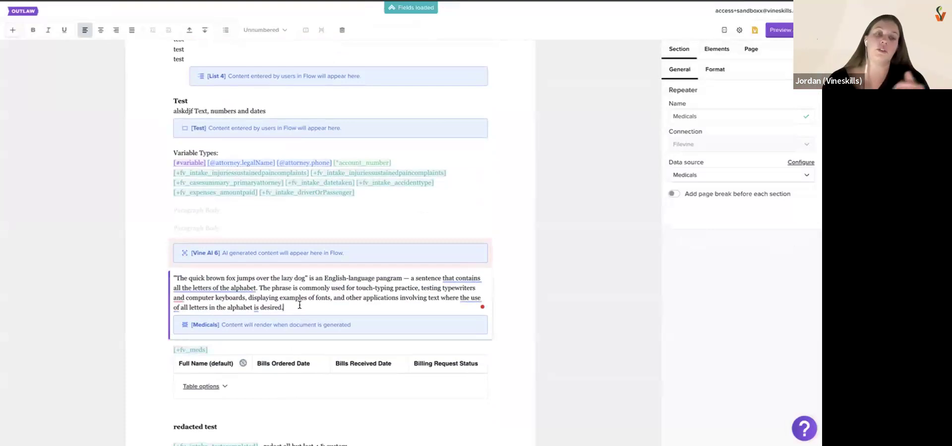
pyautogui.press('Return')
pyautogui.press('Return')
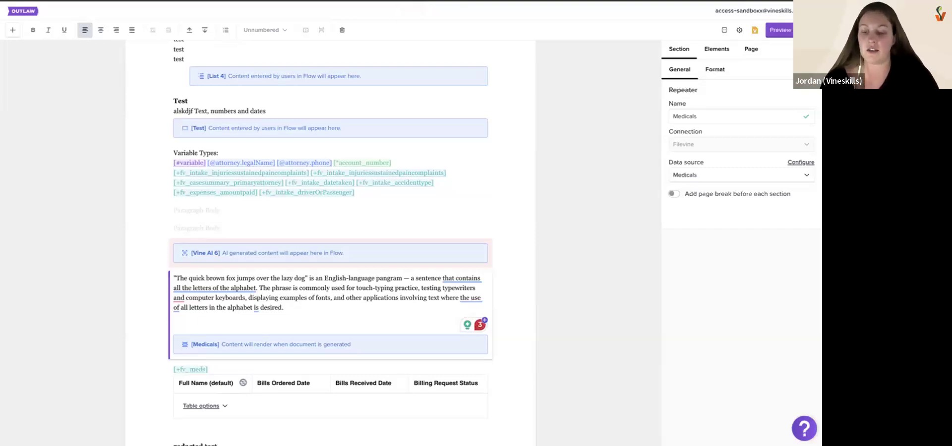
pyautogui.write('[')
pyautogui.press('BackSpace')
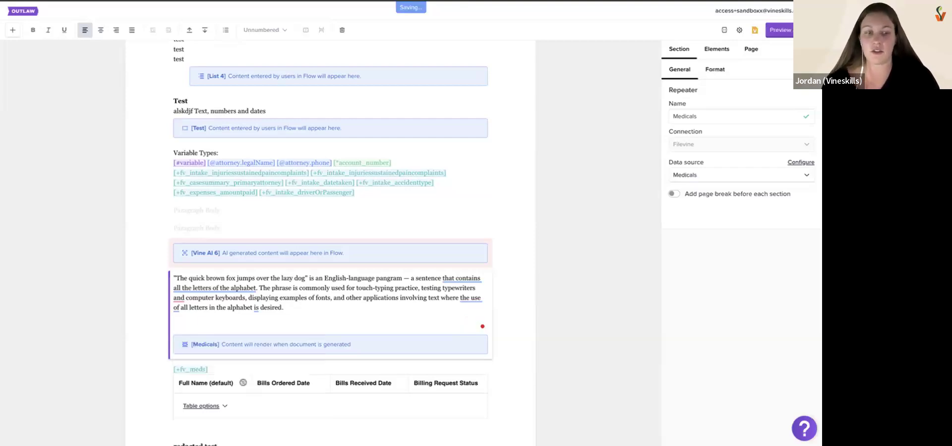
pyautogui.write('{')
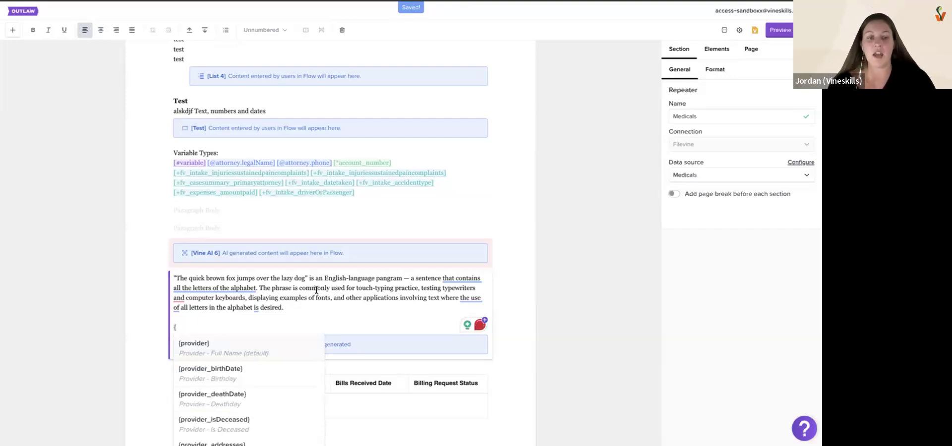
pyautogui.scroll(-3, 326, 282)
pyautogui.scroll(-1, 279, 267)
pyautogui.scroll(-5, 279, 267)
pyautogui.scroll(6, 279, 268)
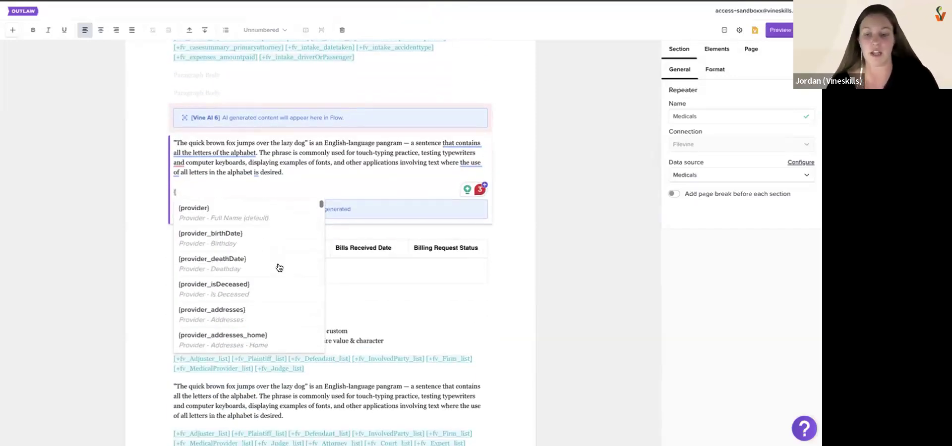
pyautogui.write('pro')
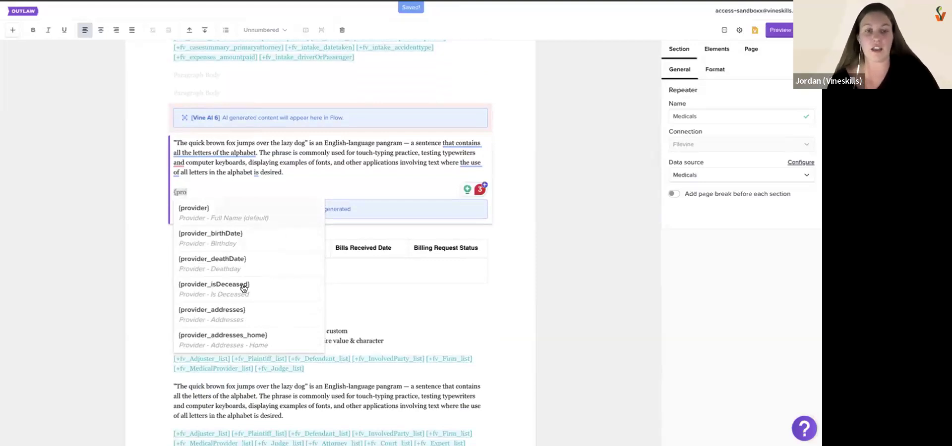
pyautogui.click(253, 215)
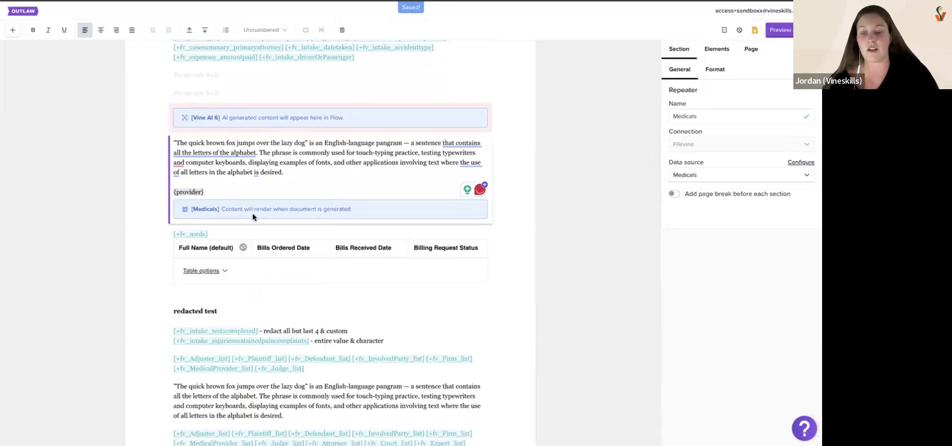
# Insert the {billsRequestedFrom} field after {provider} in the Medicals Repeater
pyautogui.write('{')
pyautogui.write('b')
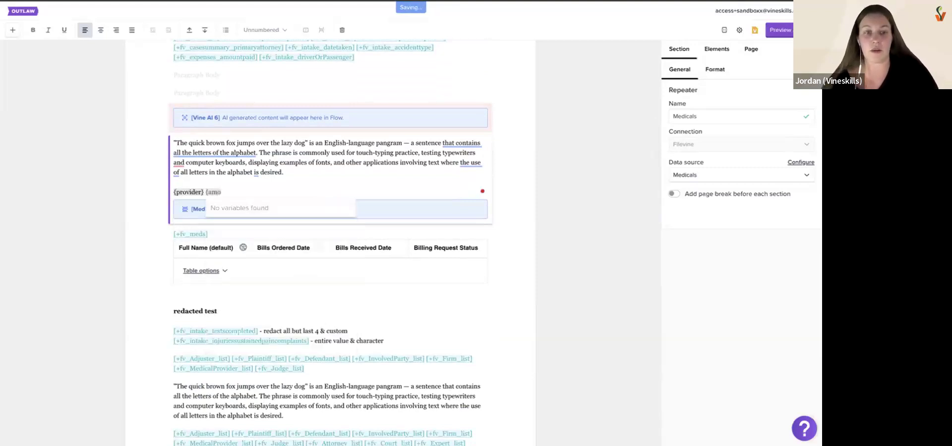
pyautogui.write('ill')
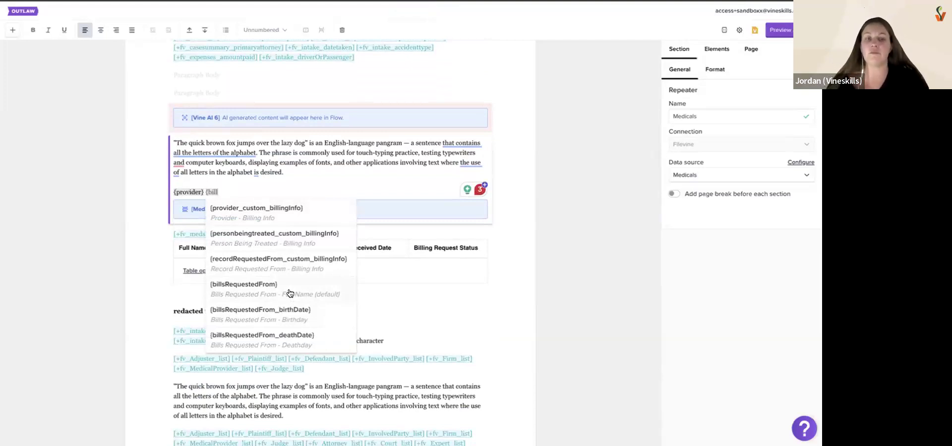
pyautogui.click(290, 293)
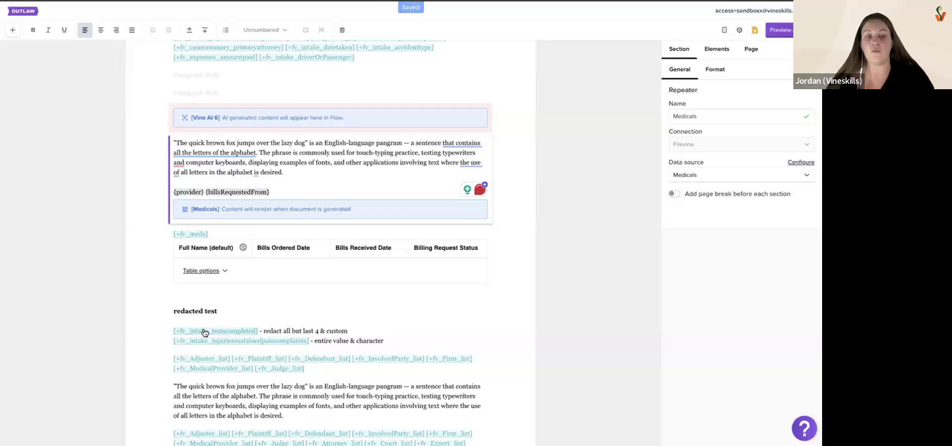
# View the data type and instance override settings of the {billsRequestedFrom} field without changing them
pyautogui.click(245, 331)
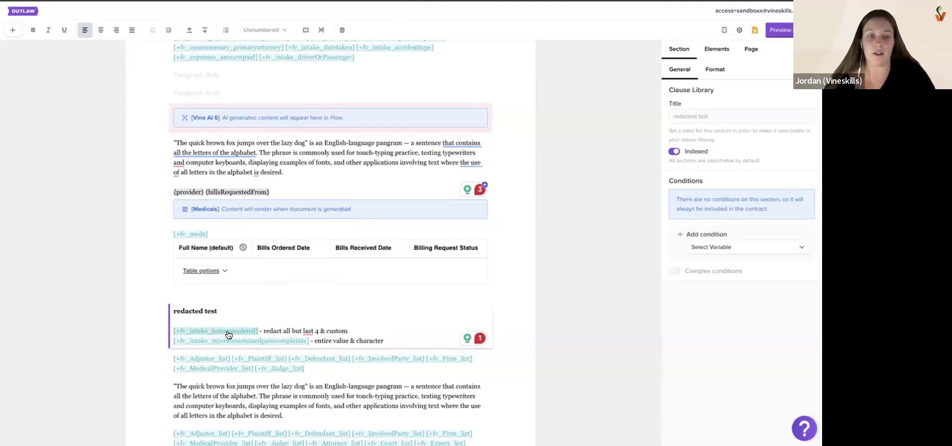
pyautogui.click(264, 195)
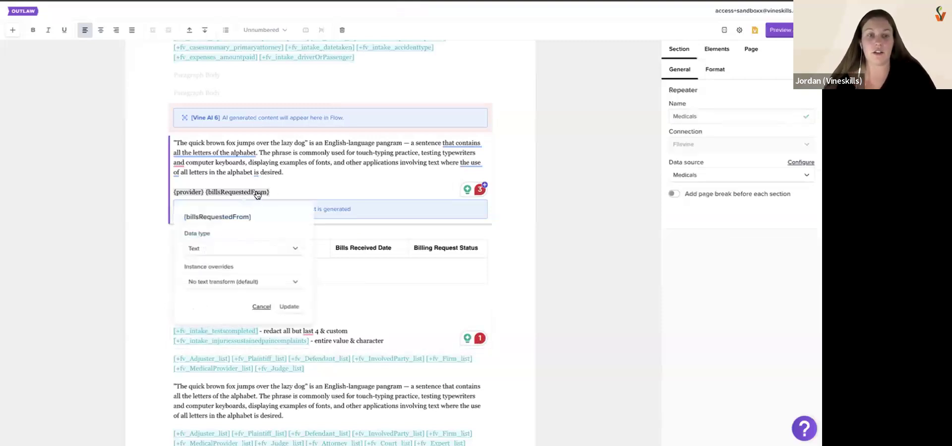
pyautogui.click(273, 194)
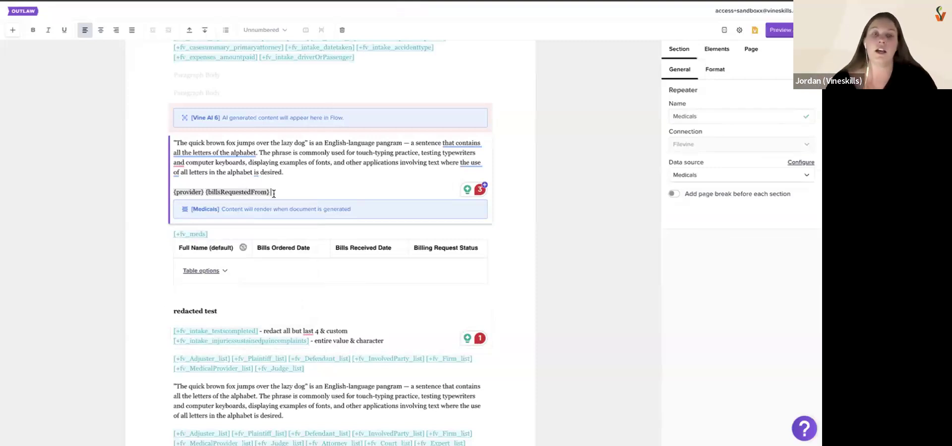
# Check the Filevine connection in the Test template's settings and close the settings without changes
pyautogui.click(739, 30)
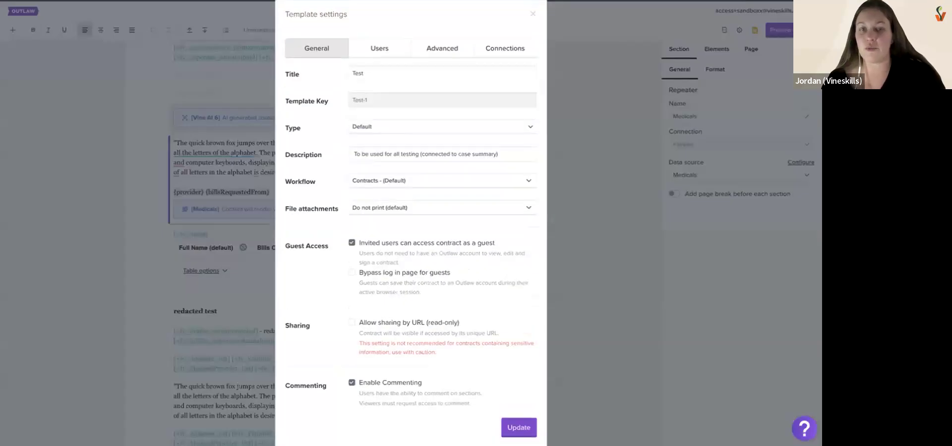
pyautogui.click(507, 51)
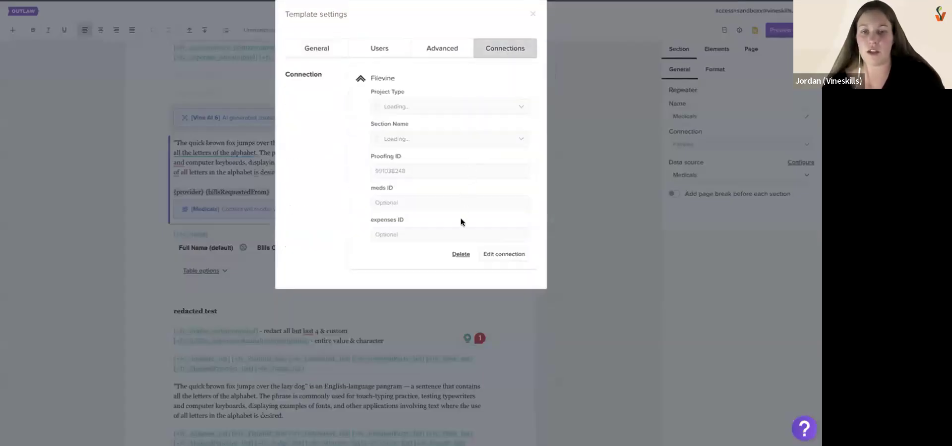
pyautogui.click(531, 14)
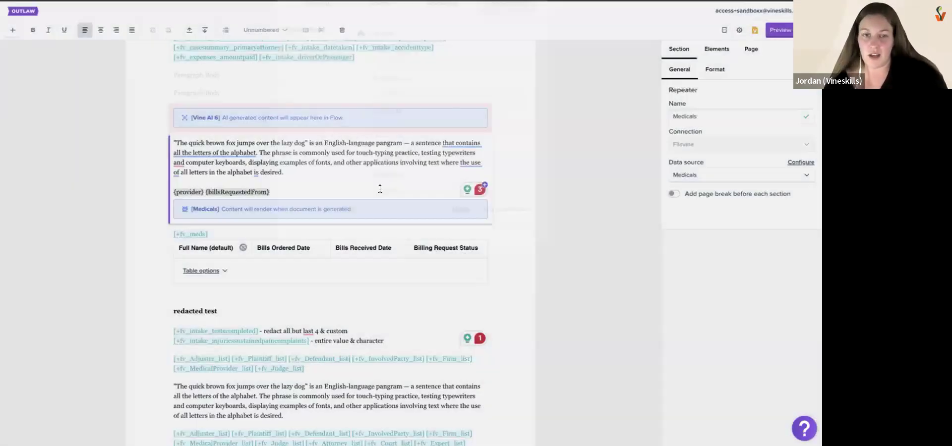
# Preview the template in Flow and load every Medicals record except the first two listed providers into the contract's Medicals table
pyautogui.click(780, 30)
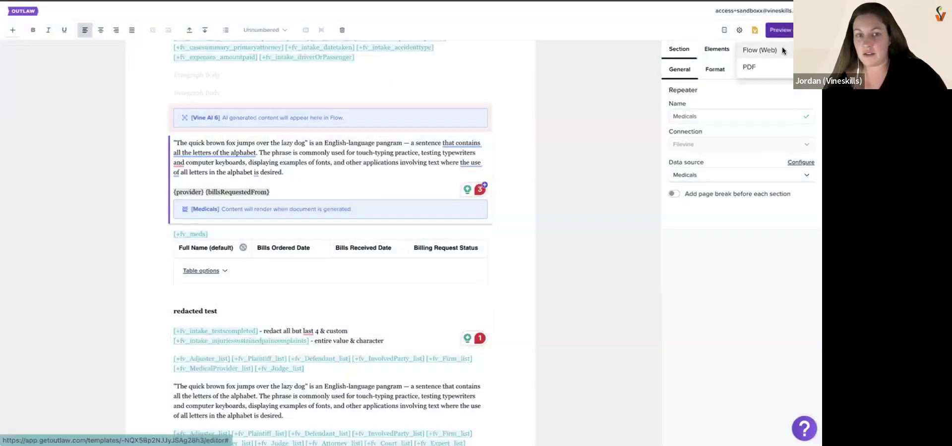
pyautogui.click(760, 50)
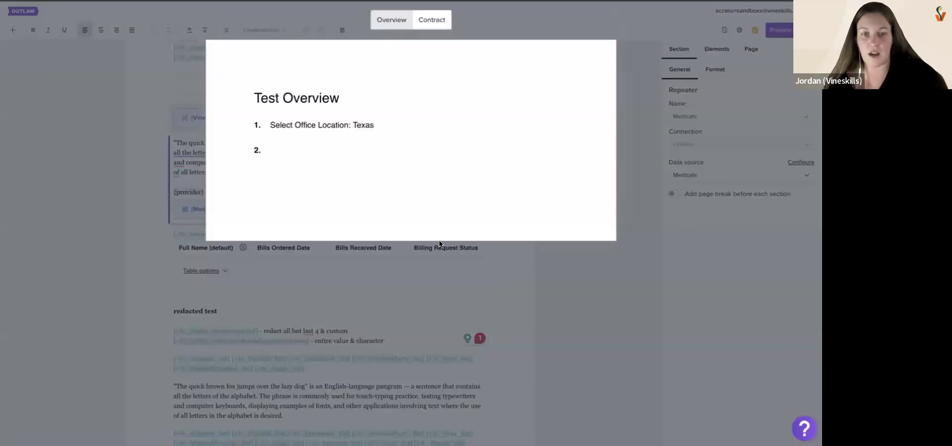
pyautogui.click(422, 22)
pyautogui.scroll(-6, 425, 302)
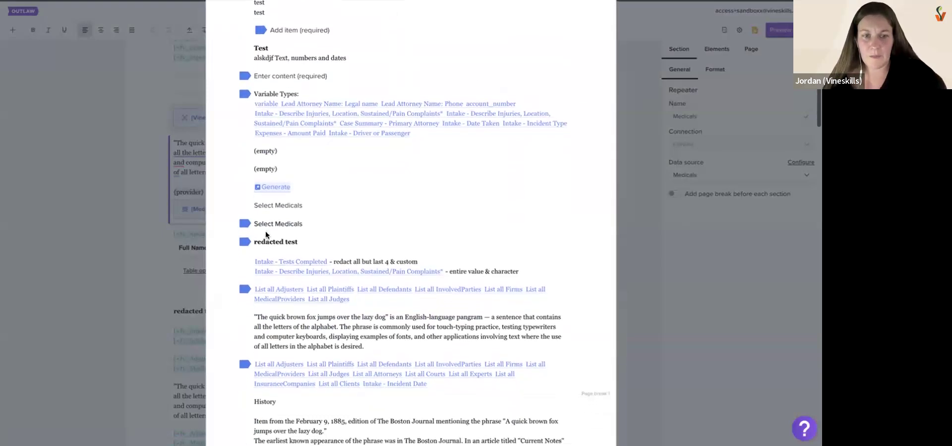
pyautogui.click(275, 214)
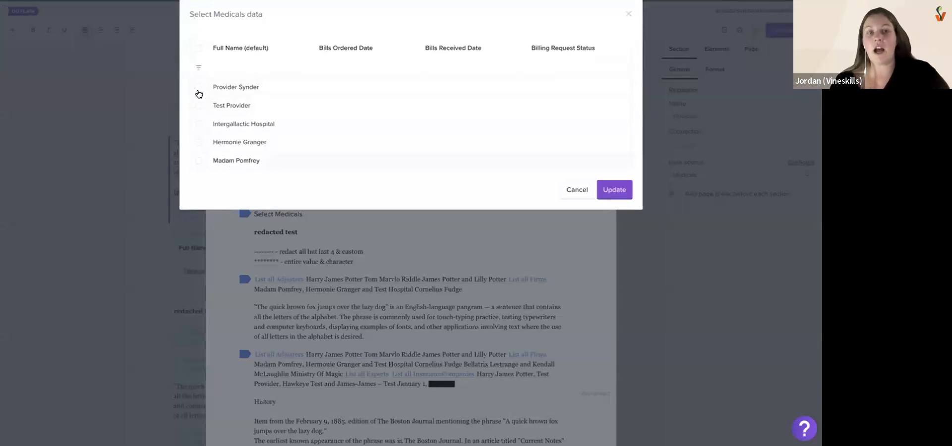
pyautogui.click(197, 49)
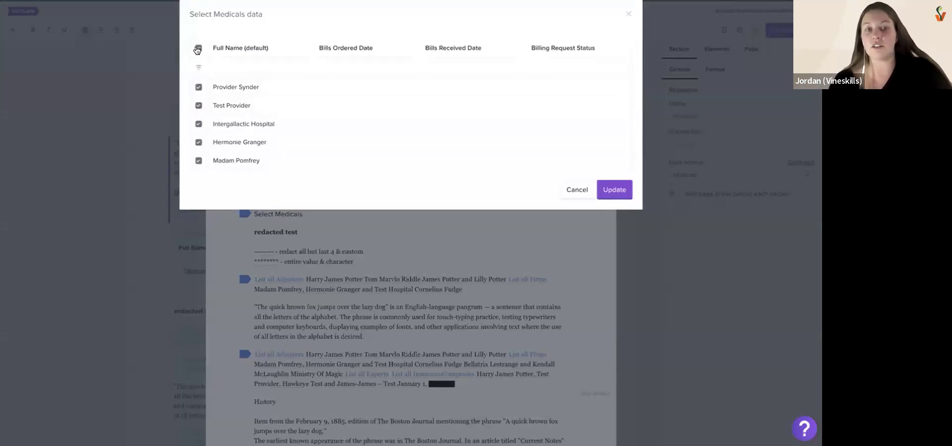
pyautogui.click(199, 89)
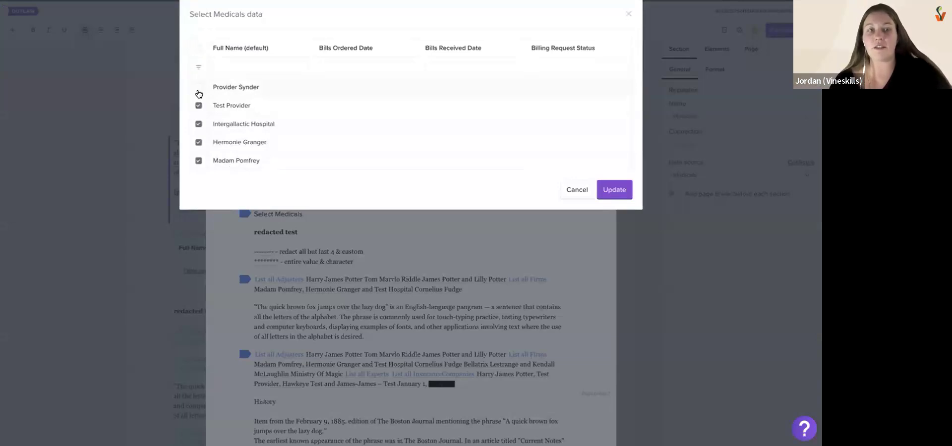
pyautogui.click(198, 105)
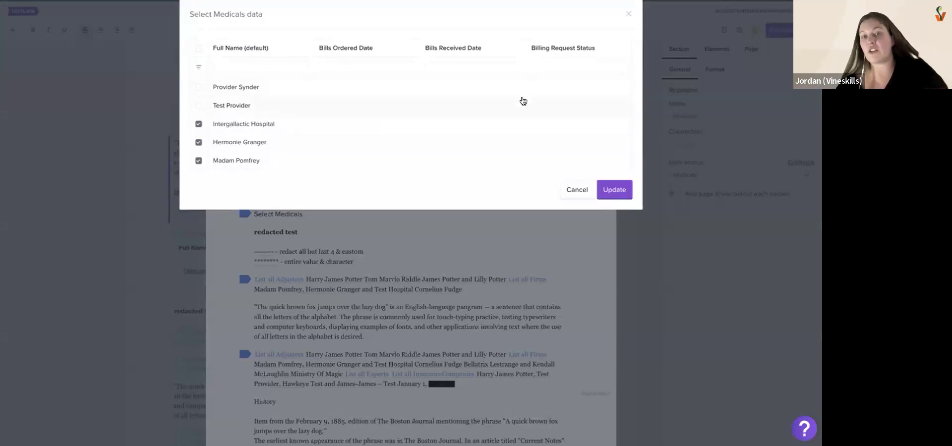
pyautogui.click(289, 45)
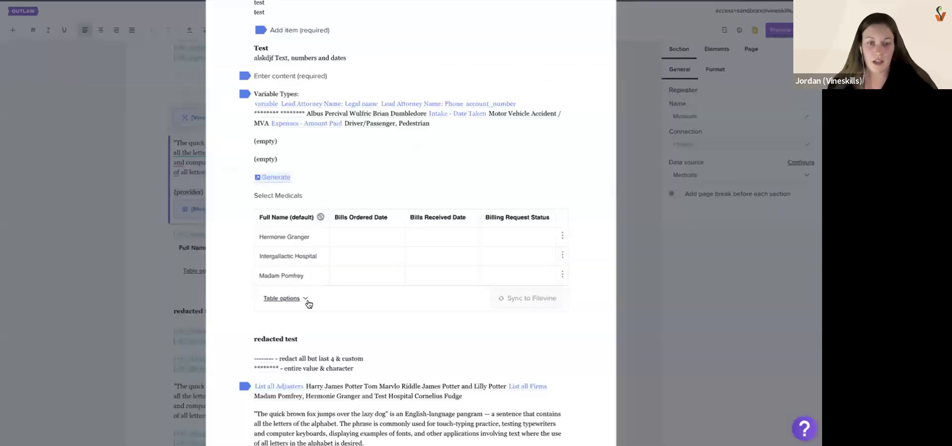
# Try to select Medicals data for the repeater in the contract preview, cancel the selection and close the preview
pyautogui.scroll(-1, 315, 310)
pyautogui.scroll(1, 315, 310)
pyautogui.scroll(3, 314, 310)
pyautogui.click(285, 245)
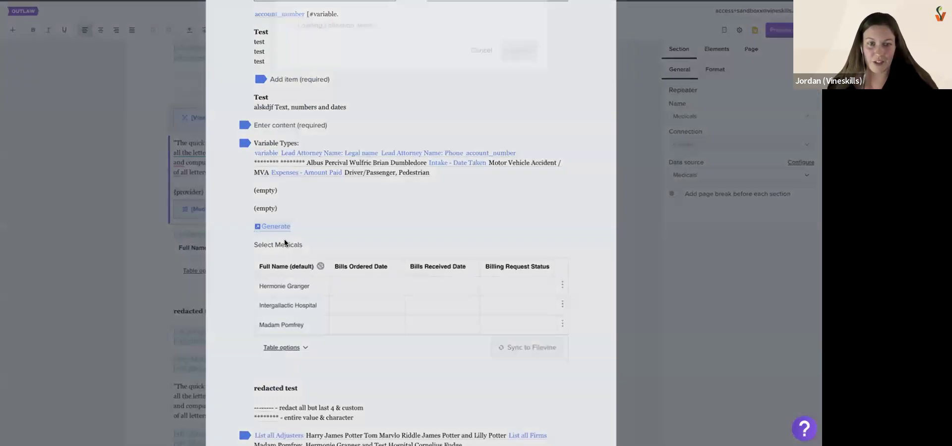
pyautogui.click(472, 72)
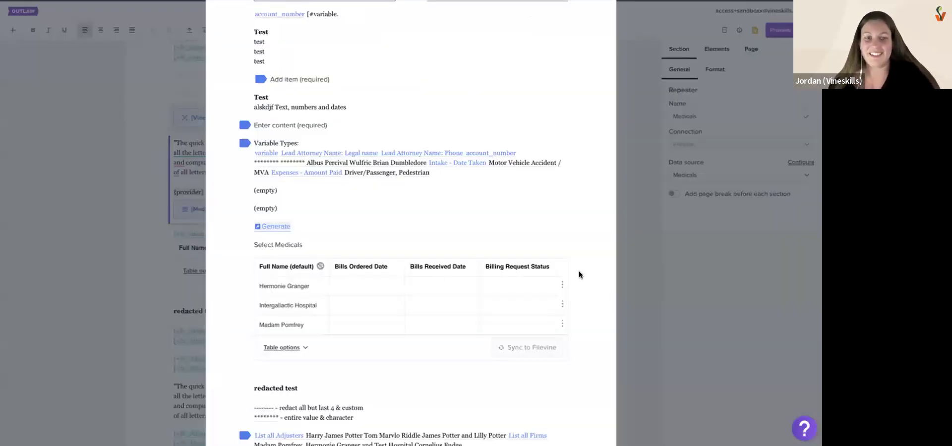
pyautogui.click(641, 219)
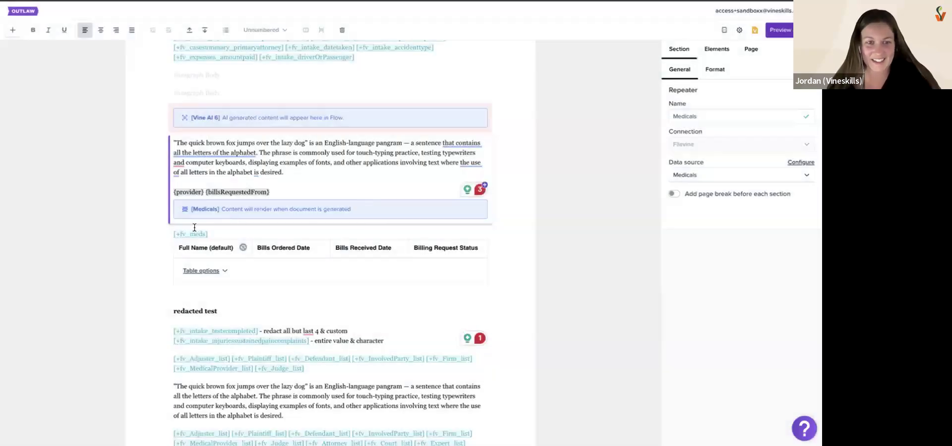
# Set the Medicals Repeater's data source to Medical BD
pyautogui.click(290, 172)
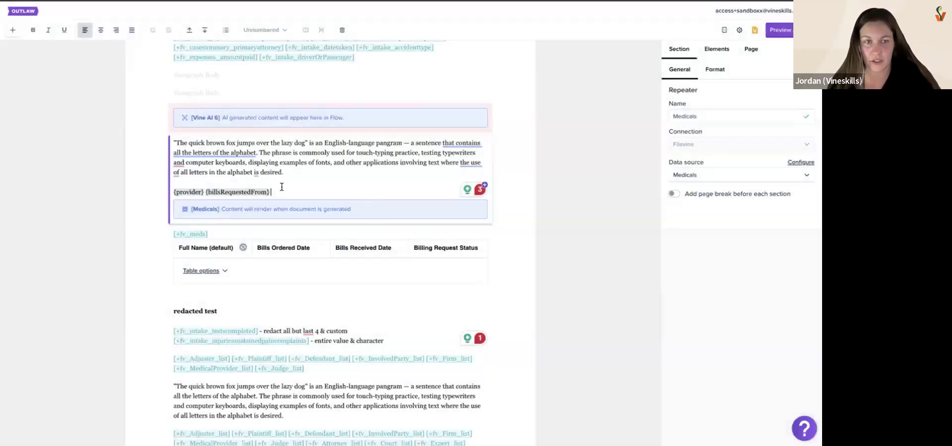
pyautogui.click(740, 176)
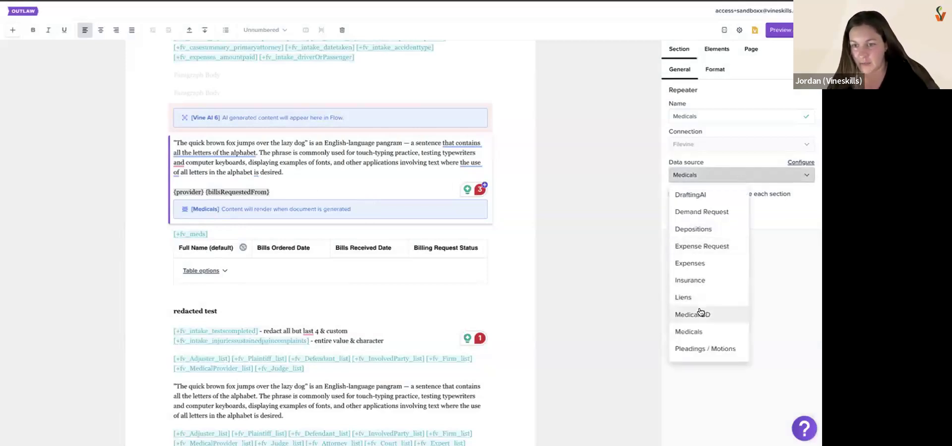
pyautogui.scroll(-1, 701, 312)
pyautogui.scroll(1, 701, 313)
pyautogui.scroll(-2, 701, 312)
pyautogui.scroll(2, 700, 312)
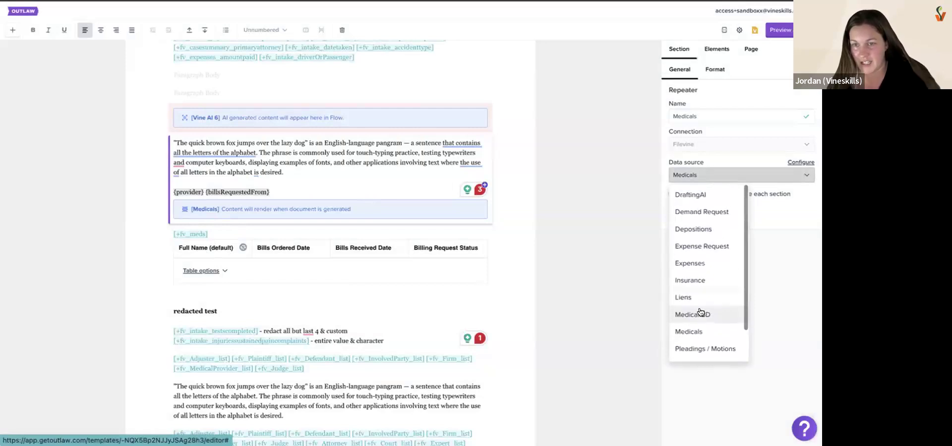
pyautogui.scroll(-2, 701, 313)
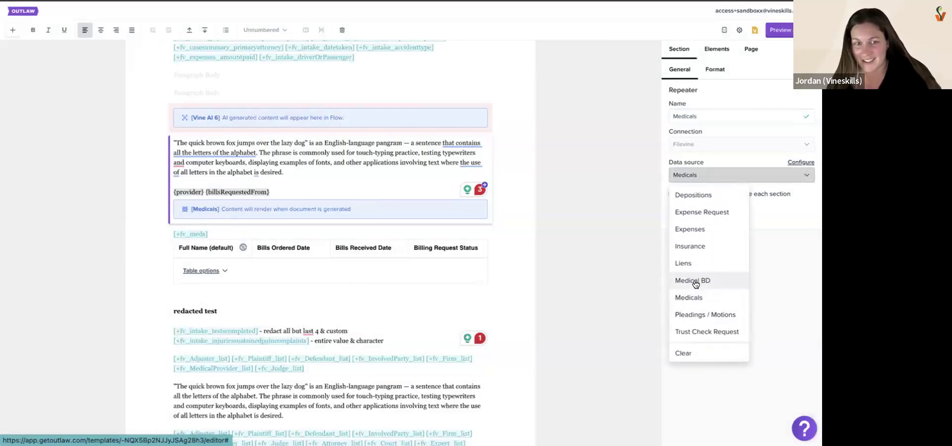
pyautogui.click(694, 281)
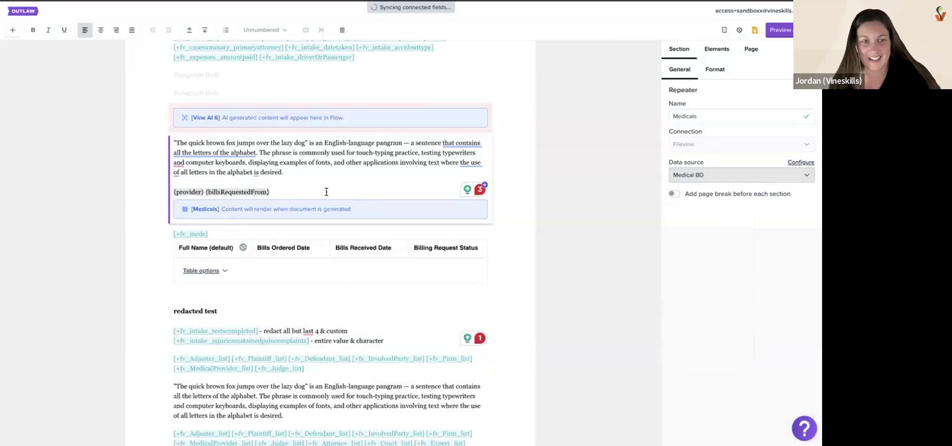
pyautogui.tripleClick(169, 192)
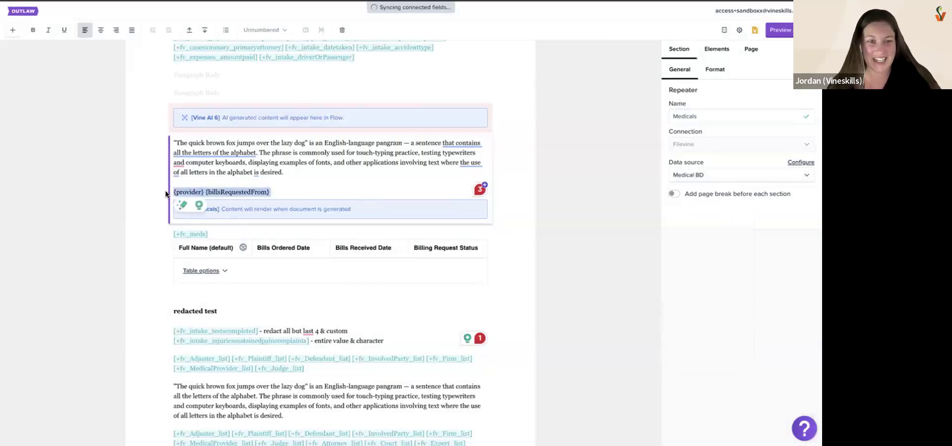
# Set the Medicals Repeater's data source to Insurance and replace its {provider} {billsRequestedFrom} line with the {insurer} field
pyautogui.click(764, 174)
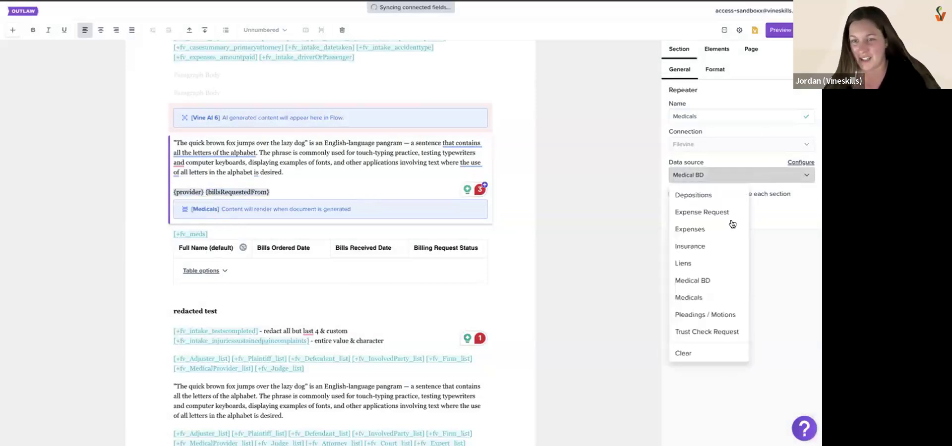
pyautogui.click(715, 245)
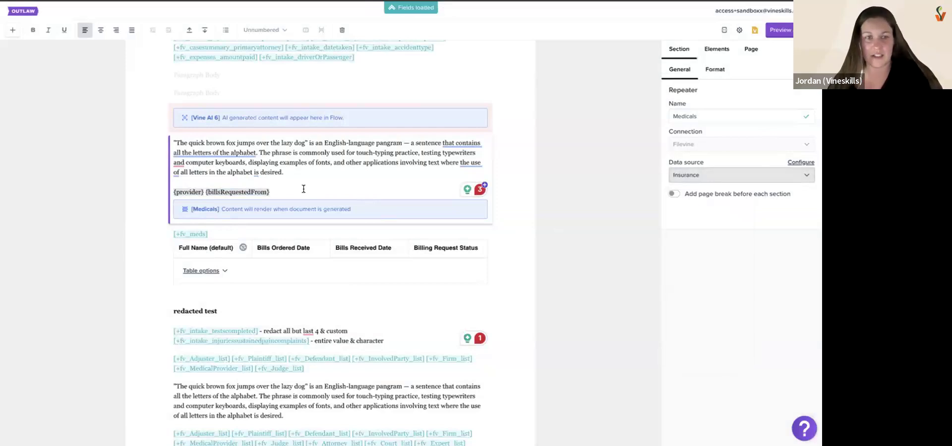
pyautogui.tripleClick(157, 186)
pyautogui.write('{')
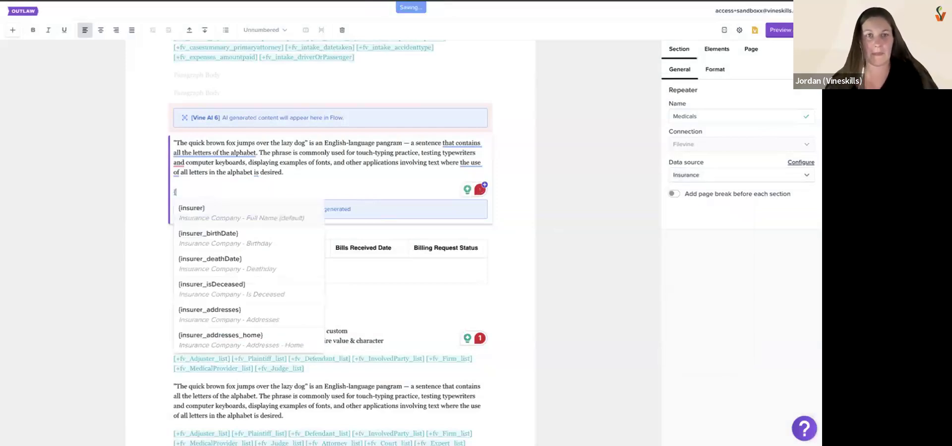
pyautogui.click(228, 211)
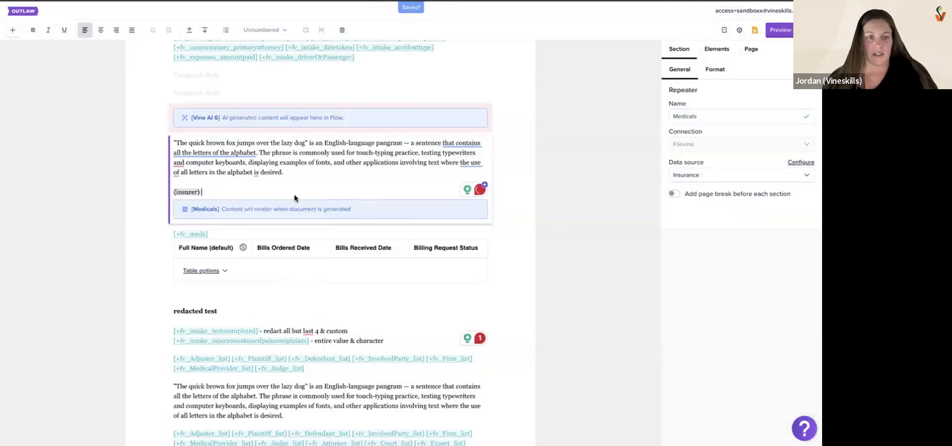
# Try to select Insurance data in a Flow preview of the template, cancel the selection and close the preview
pyautogui.click(409, 232)
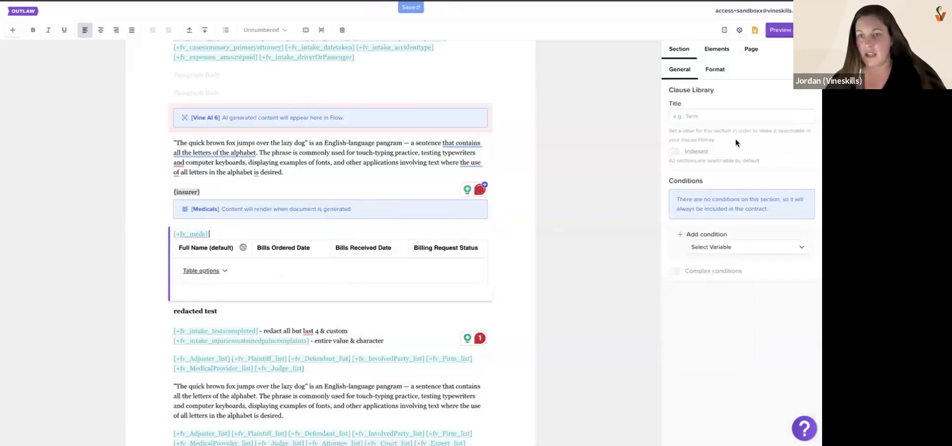
pyautogui.click(737, 248)
pyautogui.click(788, 31)
pyautogui.click(766, 47)
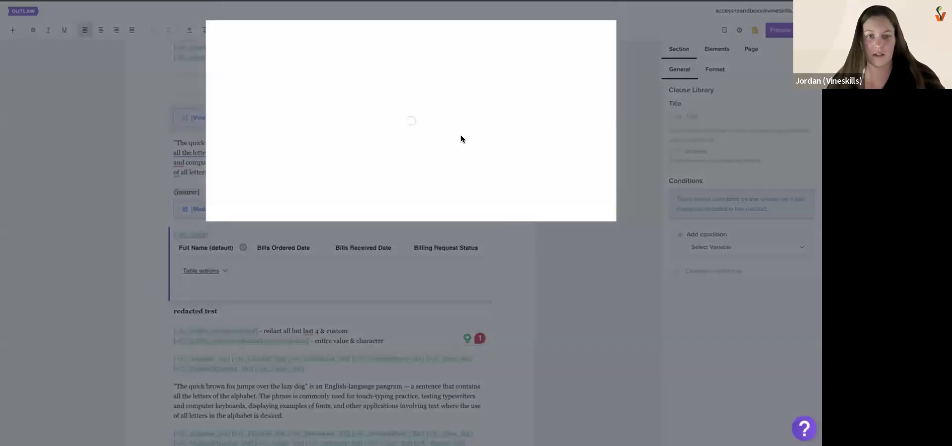
pyautogui.scroll(-5, 375, 310)
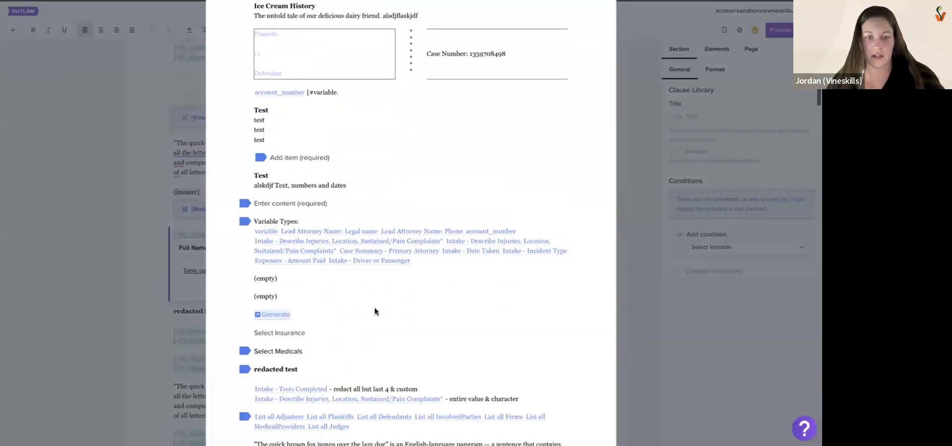
pyautogui.click(287, 328)
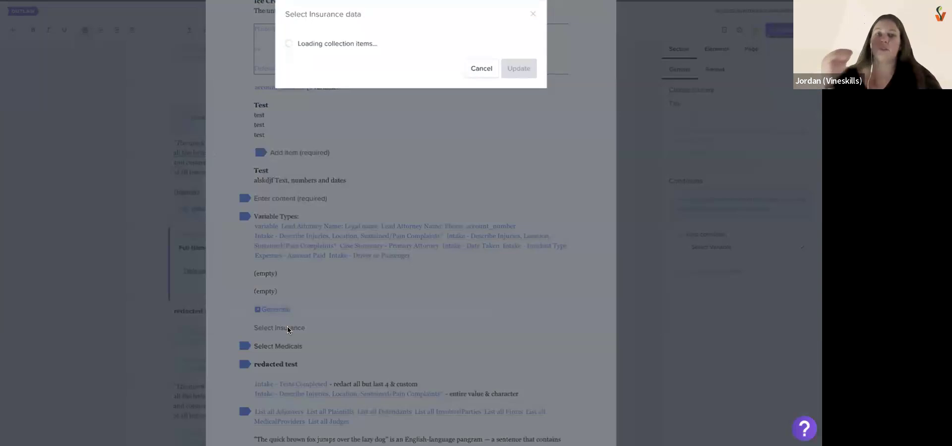
pyautogui.click(486, 68)
pyautogui.click(621, 91)
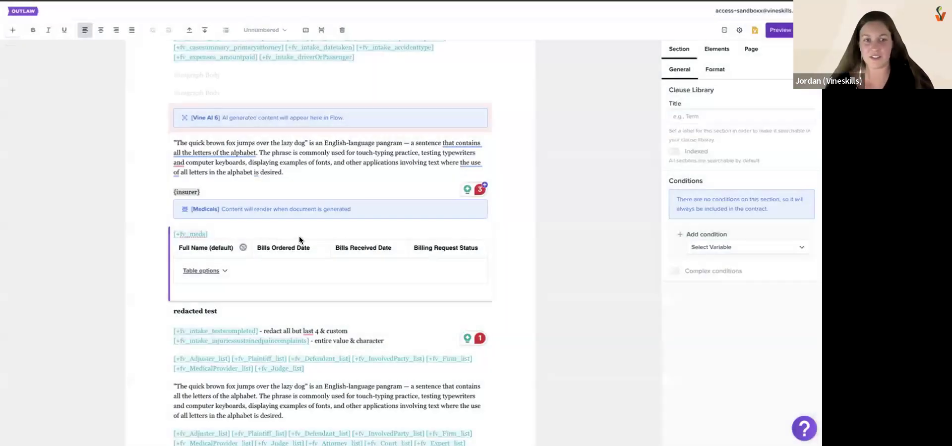
# Configure the Medicals Repeater's data selection table with {insurer} as its active column and save it
pyautogui.click(216, 181)
pyautogui.click(800, 162)
pyautogui.click(312, 60)
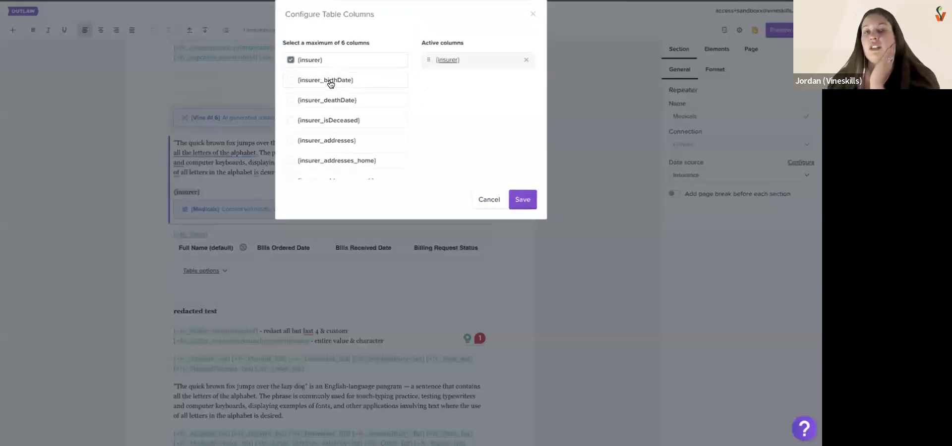
pyautogui.click(527, 200)
# Preview the template in Flow, load the Wizarding World Ins. record into the repeater, and review the rendered paragraph and insurer before closing
pyautogui.click(779, 29)
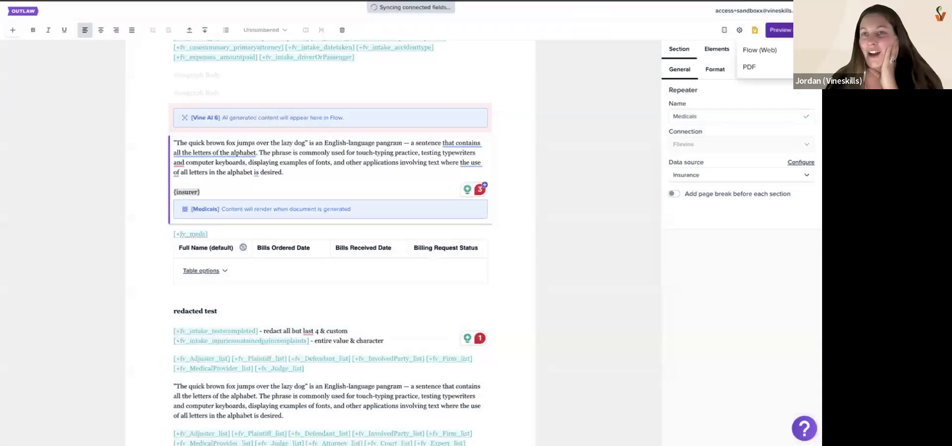
pyautogui.click(759, 58)
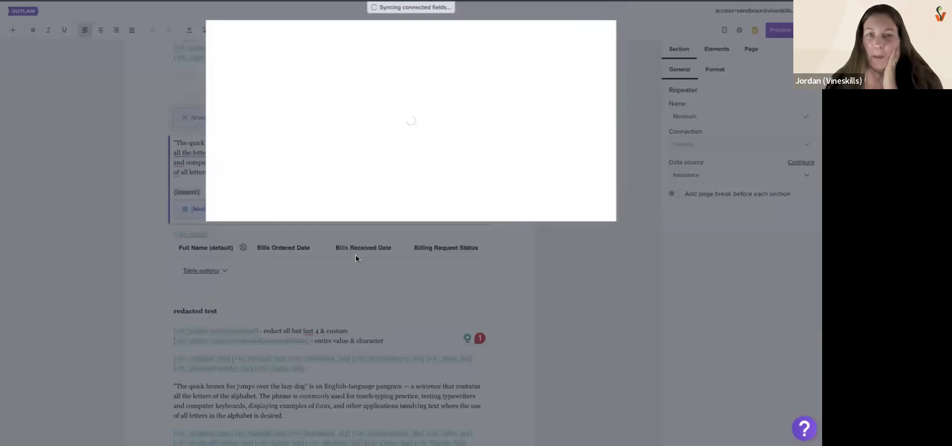
pyautogui.scroll(-5, 320, 308)
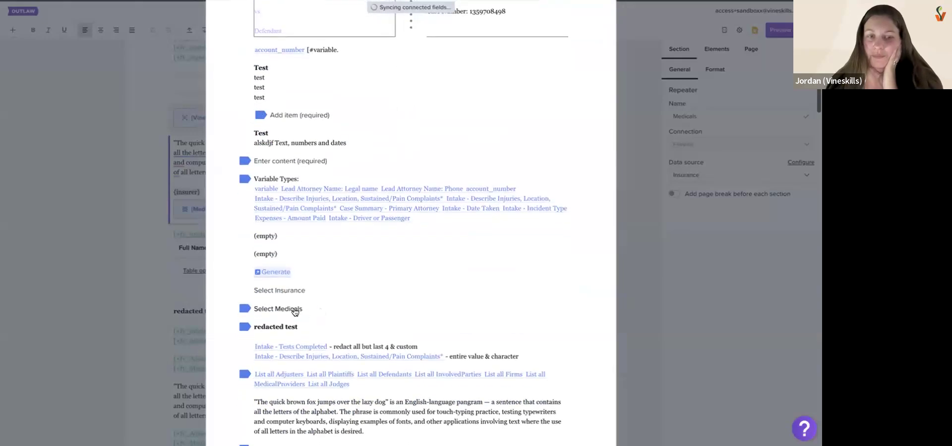
pyautogui.click(282, 290)
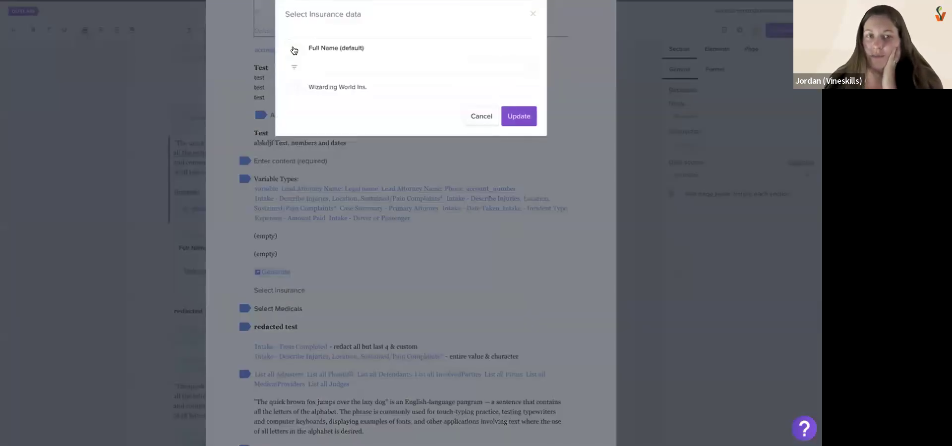
pyautogui.click(519, 116)
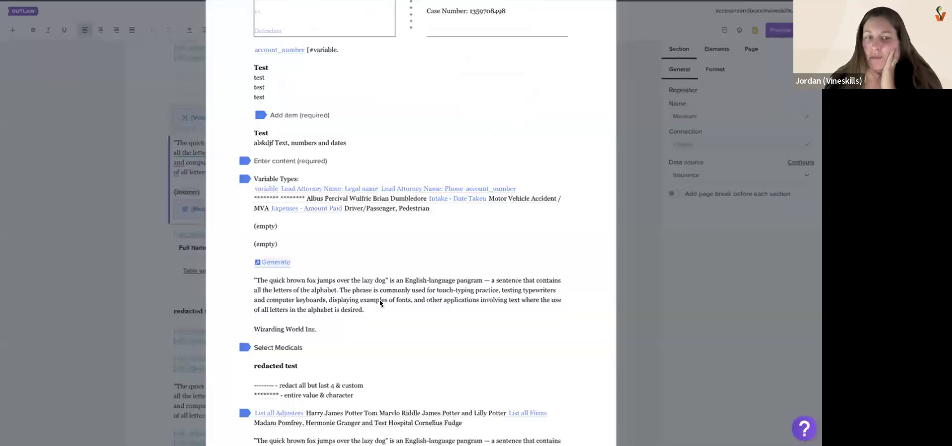
pyautogui.moveTo(368, 232); pyautogui.dragTo(245, 204)
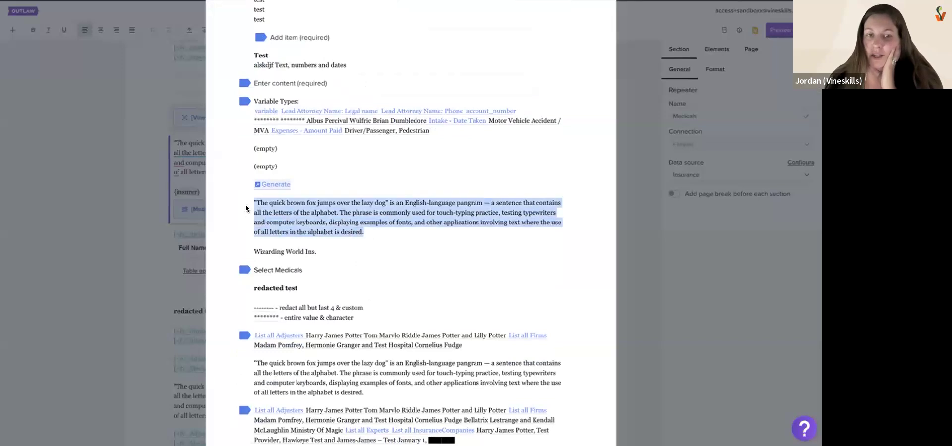
pyautogui.moveTo(255, 248); pyautogui.dragTo(326, 249)
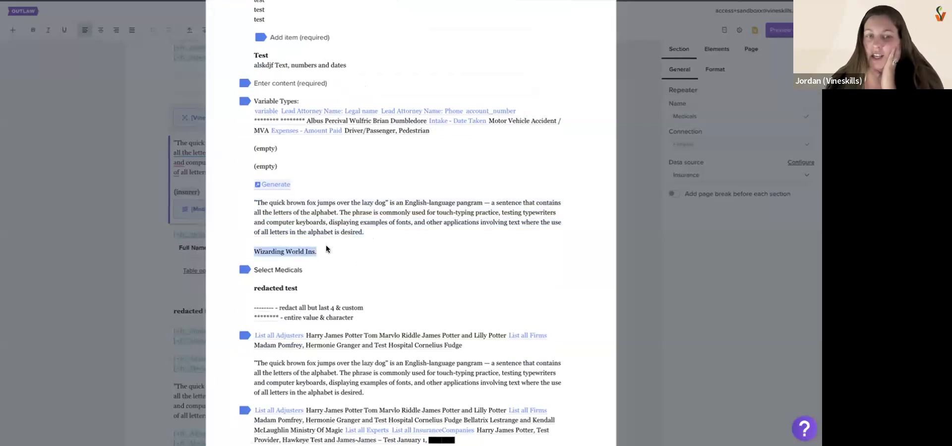
pyautogui.moveTo(278, 203); pyautogui.dragTo(319, 202)
pyautogui.click(651, 240)
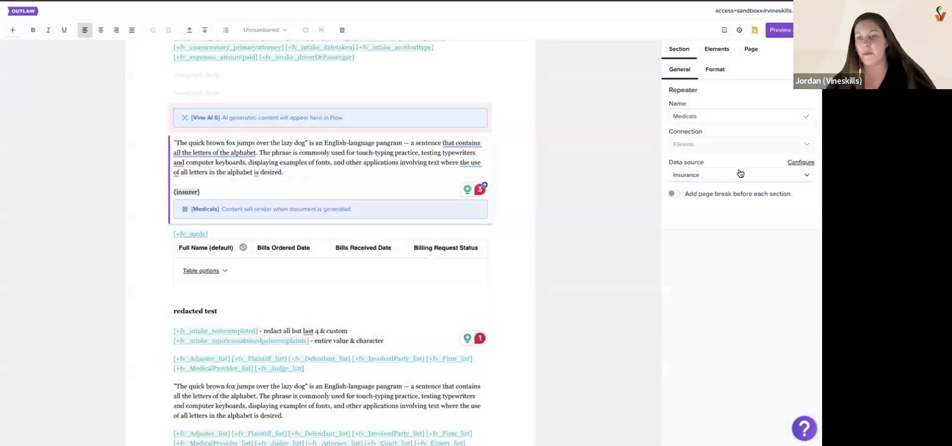
# Set the Medicals Repeater's data source to Medicals and save {provider}, {originalBalance}, {pIPPaymentS} and {medPayPaymentS} as its active table columns
pyautogui.click(719, 174)
pyautogui.click(694, 331)
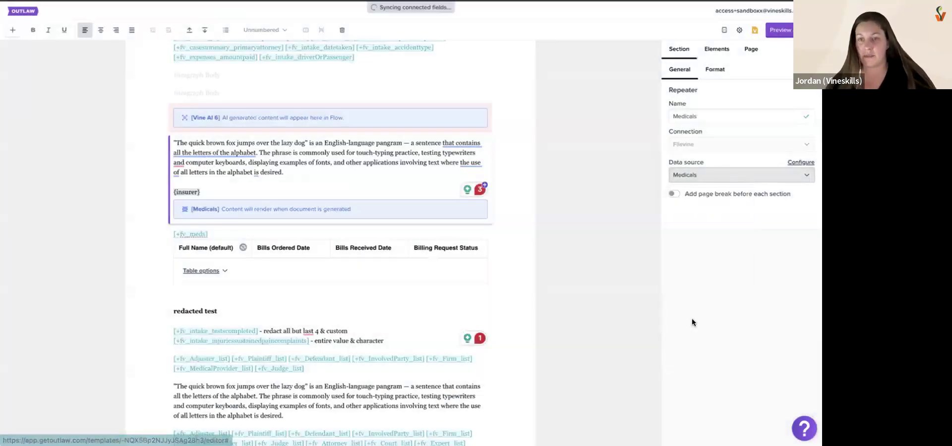
pyautogui.click(794, 163)
pyautogui.click(342, 60)
pyautogui.scroll(-10, 355, 110)
pyautogui.scroll(-10, 357, 140)
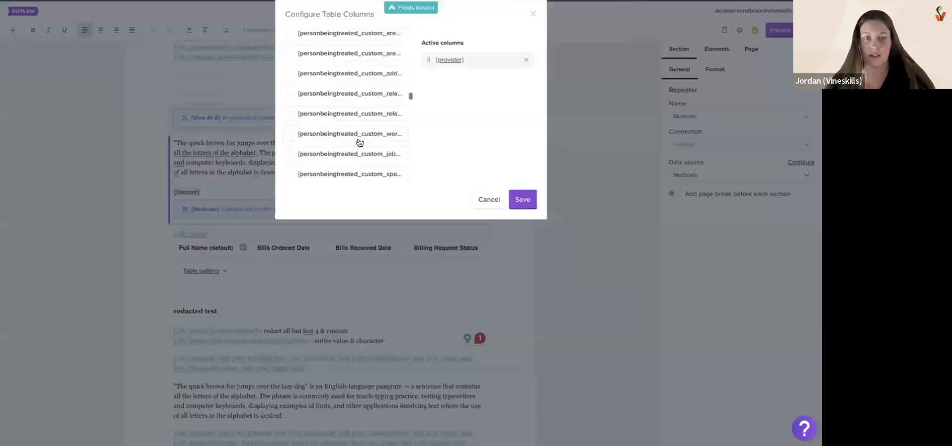
pyautogui.click(347, 167)
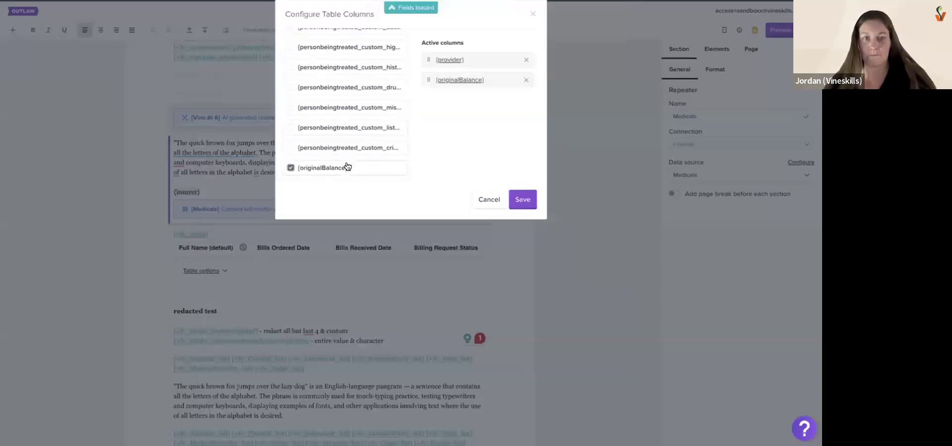
pyautogui.scroll(-3, 333, 94)
pyautogui.click(334, 169)
pyautogui.click(336, 152)
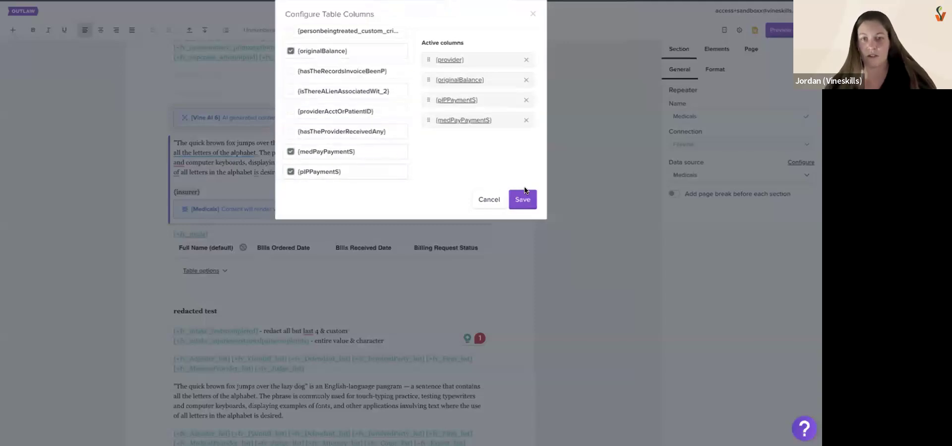
pyautogui.click(522, 199)
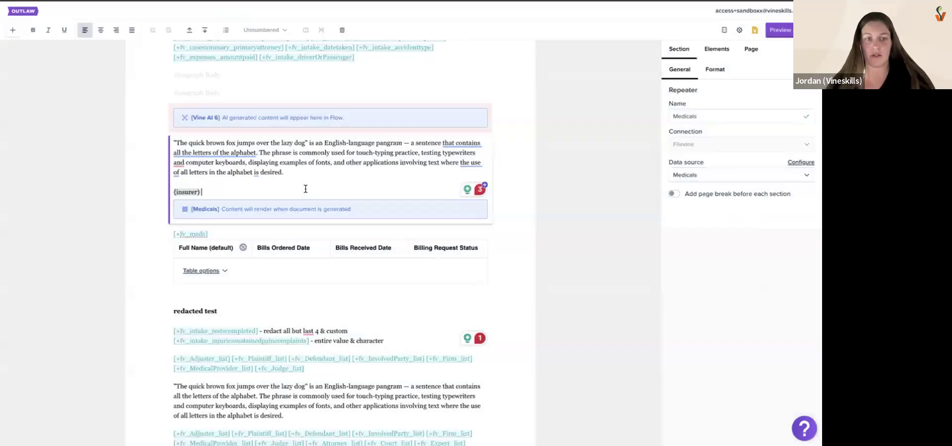
# Replace the {insurer} field in the Medicals Repeater with the {provider} and {originalBalance} fields
pyautogui.press('BackSpace')
pyautogui.press('BackSpace')
pyautogui.press('BackSpace')
pyautogui.press('BackSpace')
pyautogui.press('BackSpace')
pyautogui.press('BackSpace')
pyautogui.press('BackSpace')
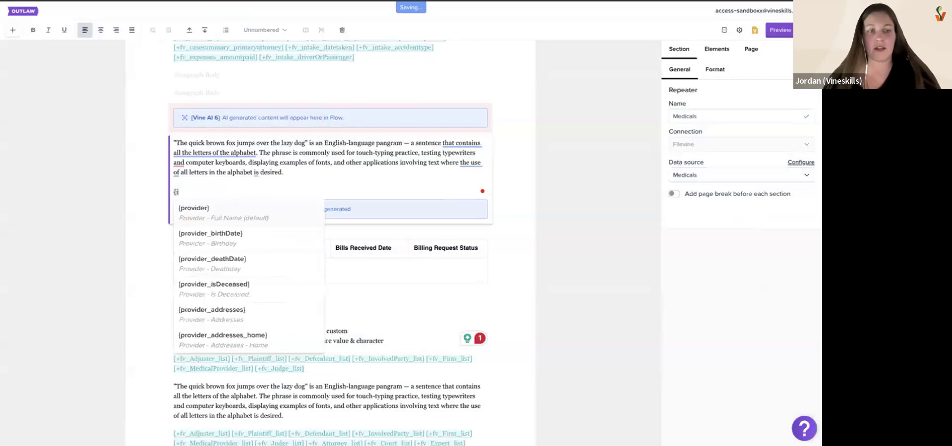
pyautogui.click(275, 208)
pyautogui.write('{')
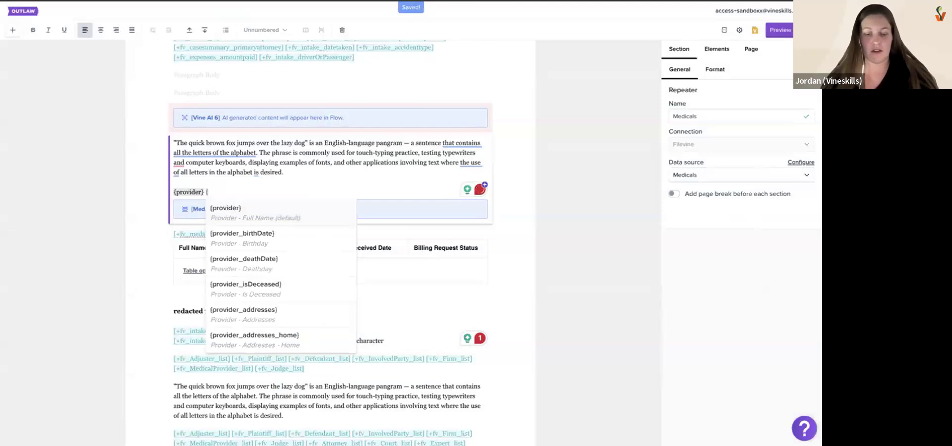
pyautogui.write('or')
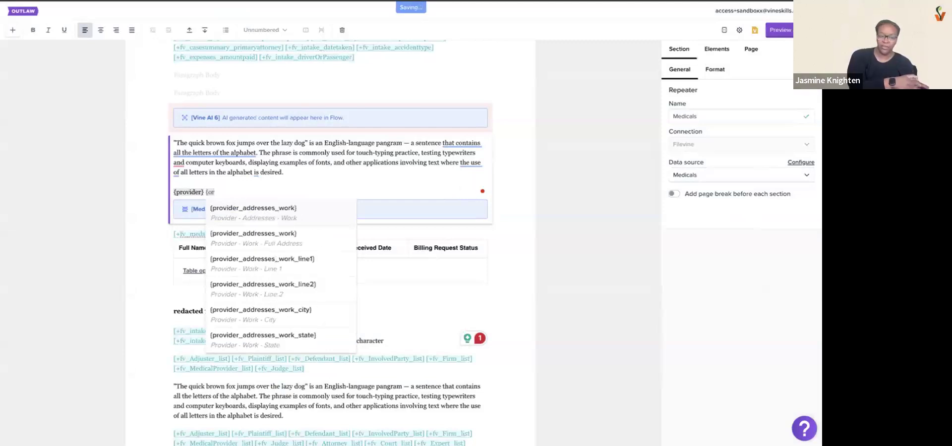
pyautogui.press('BackSpace')
pyautogui.write('rig')
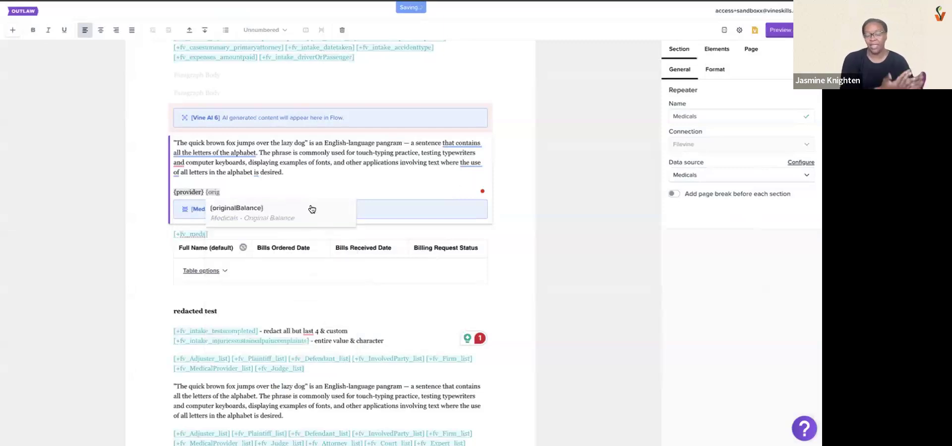
pyautogui.click(311, 208)
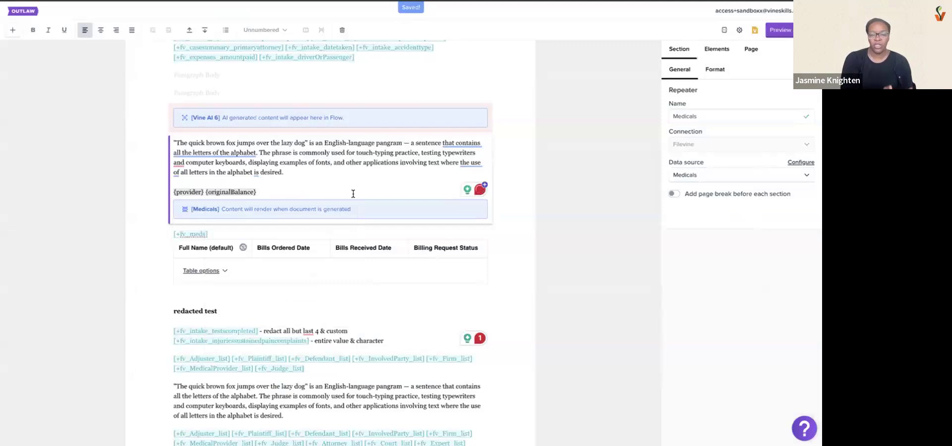
# Add the text "for our client" and the connected field [+fv_project_client] after {originalBalance} in the Medicals Repeater
pyautogui.write('for our client')
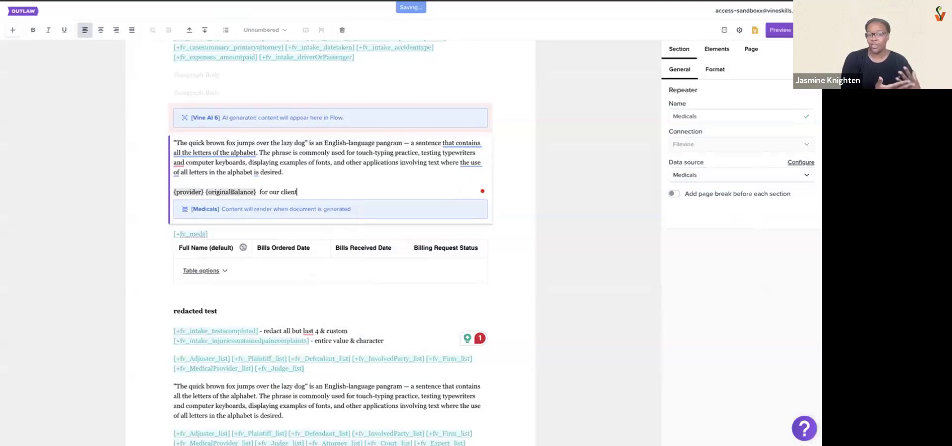
pyautogui.write(' {')
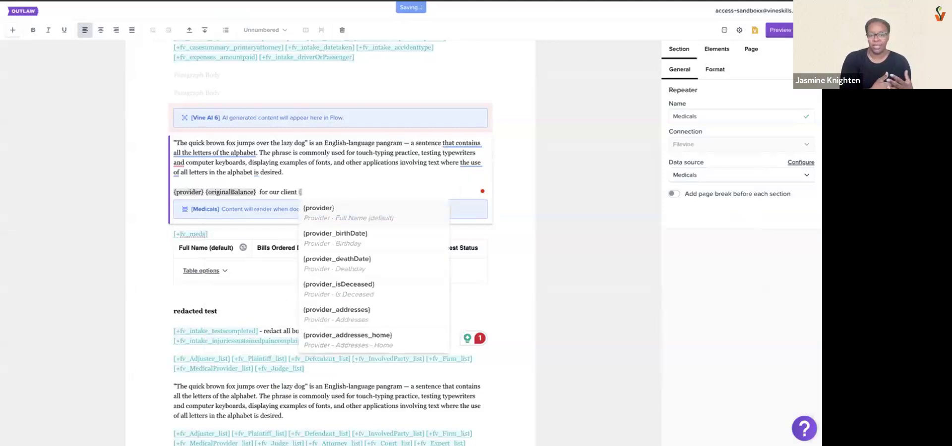
pyautogui.press('BackSpace')
pyautogui.write('[+projec')
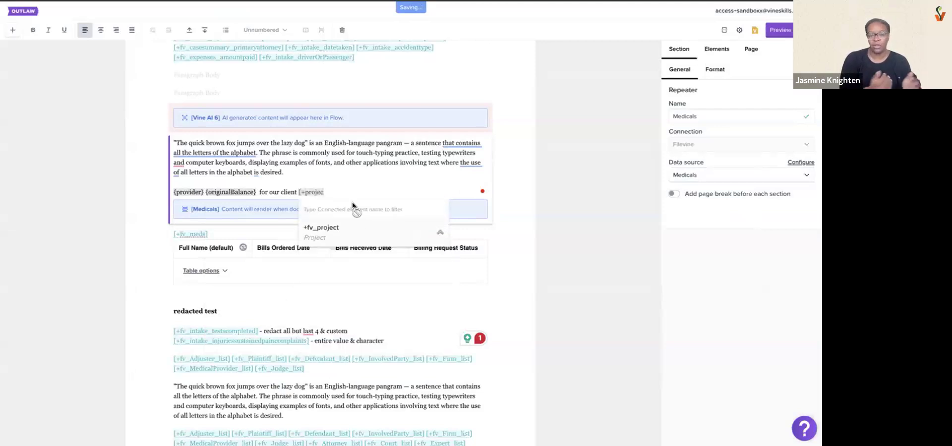
pyautogui.click(365, 229)
pyautogui.click(371, 290)
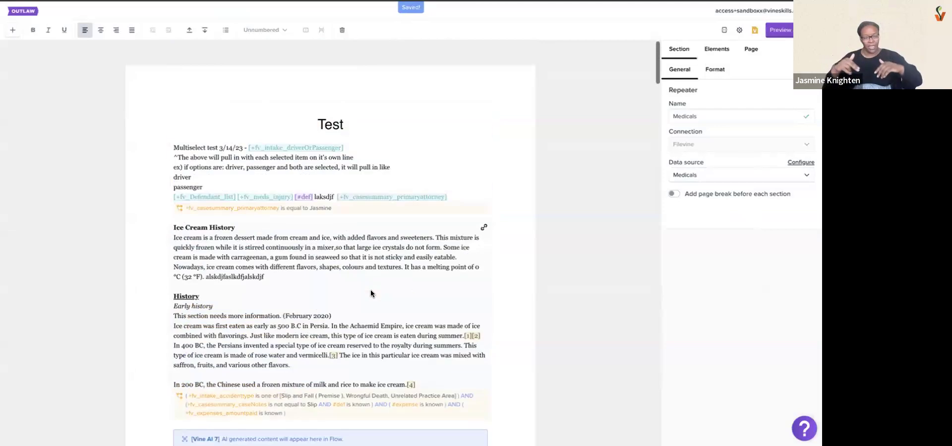
pyautogui.scroll(-16, 370, 290)
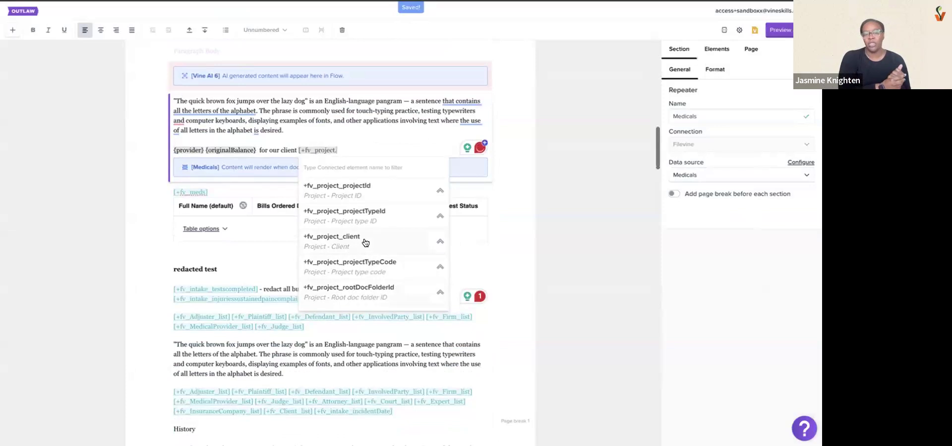
pyautogui.click(365, 239)
pyautogui.click(372, 191)
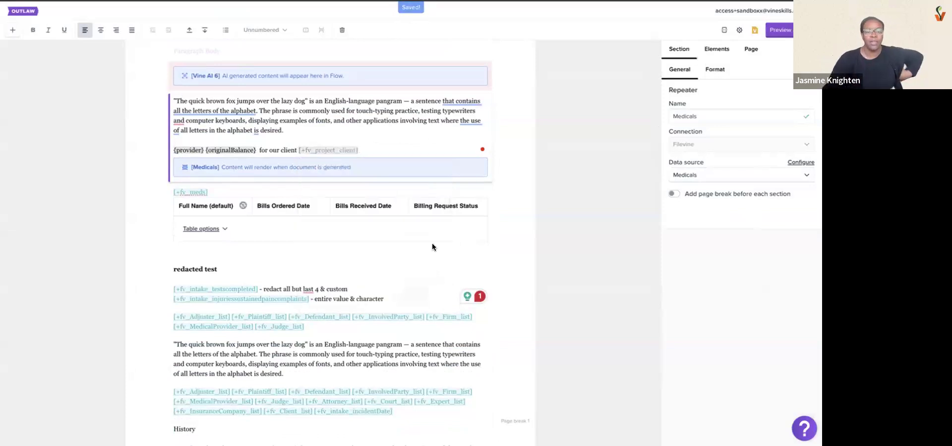
pyautogui.click(389, 140)
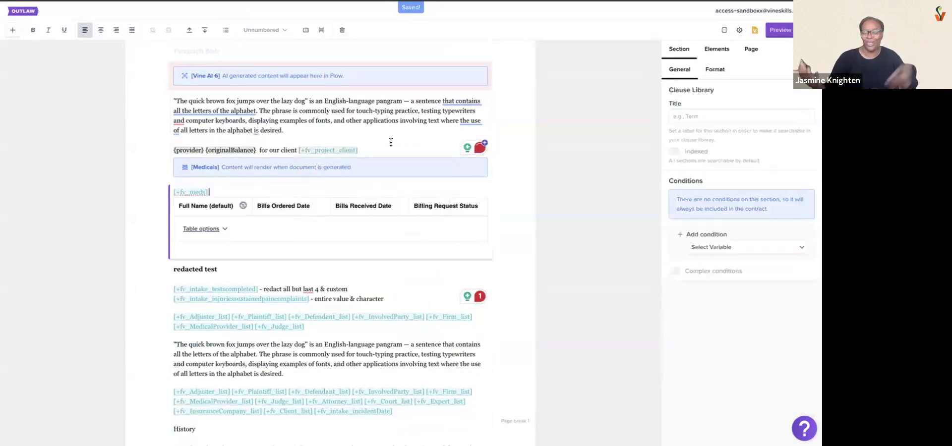
# Preview the template in Flow and load all Medicals records into the repeater, sorted by full name
pyautogui.click(783, 31)
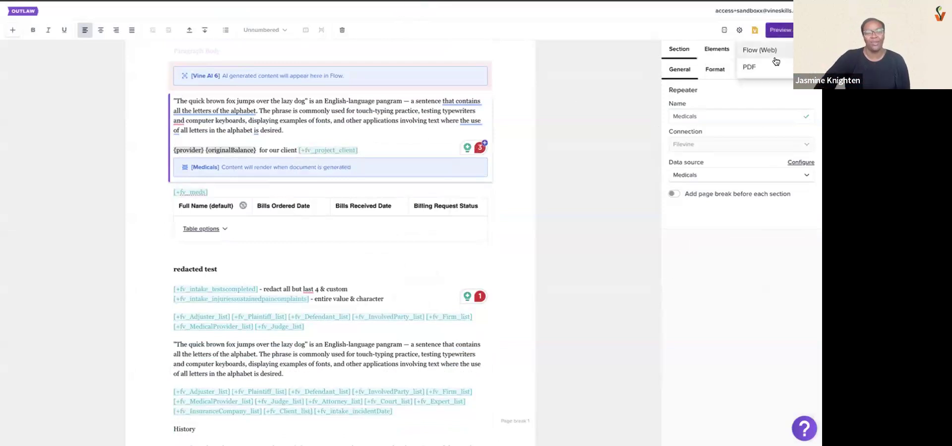
pyautogui.click(759, 49)
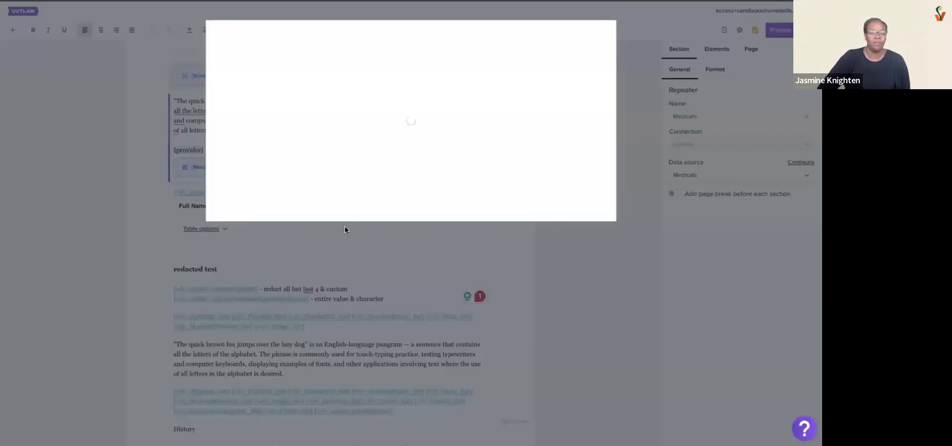
pyautogui.scroll(-8, 344, 226)
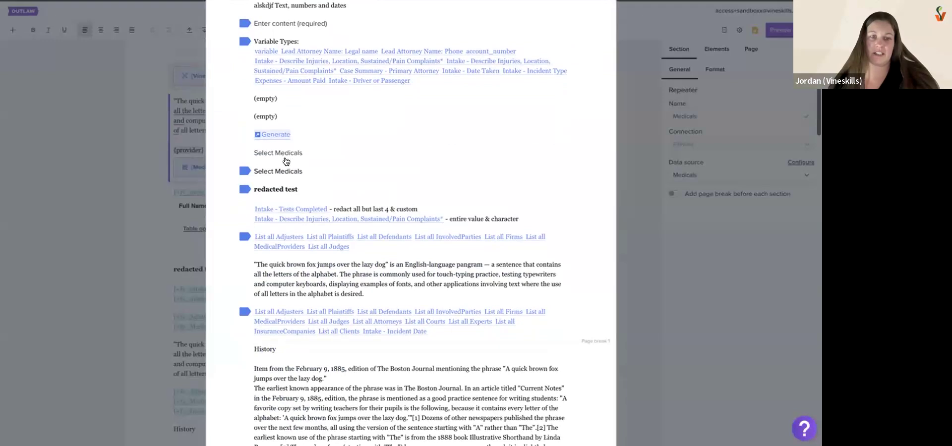
pyautogui.click(284, 151)
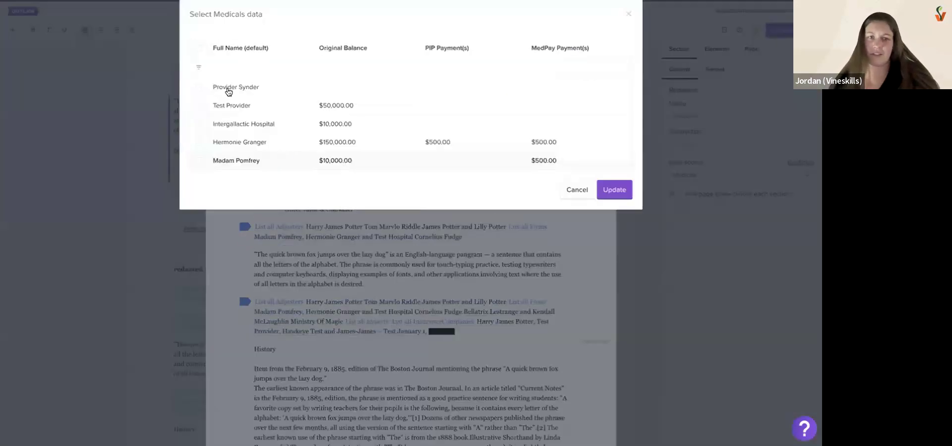
pyautogui.click(199, 48)
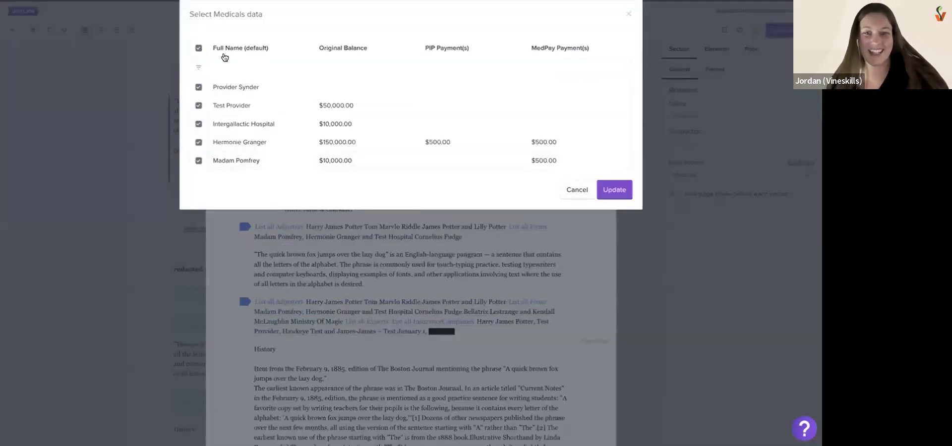
pyautogui.click(269, 49)
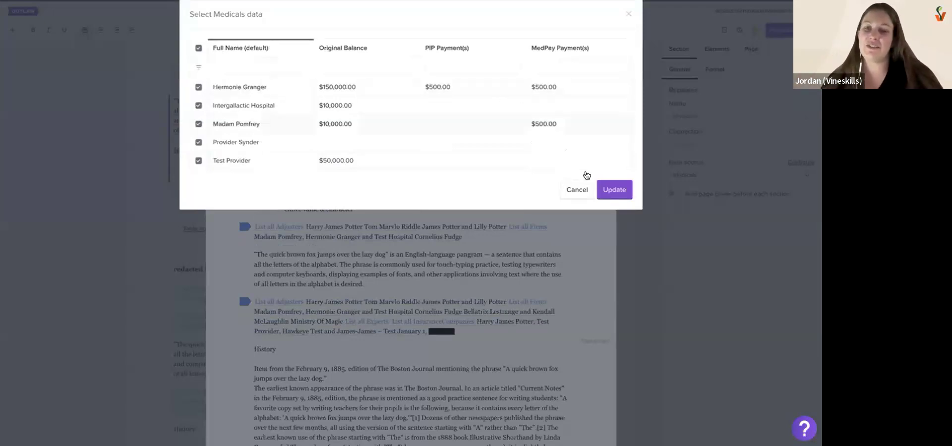
pyautogui.click(607, 190)
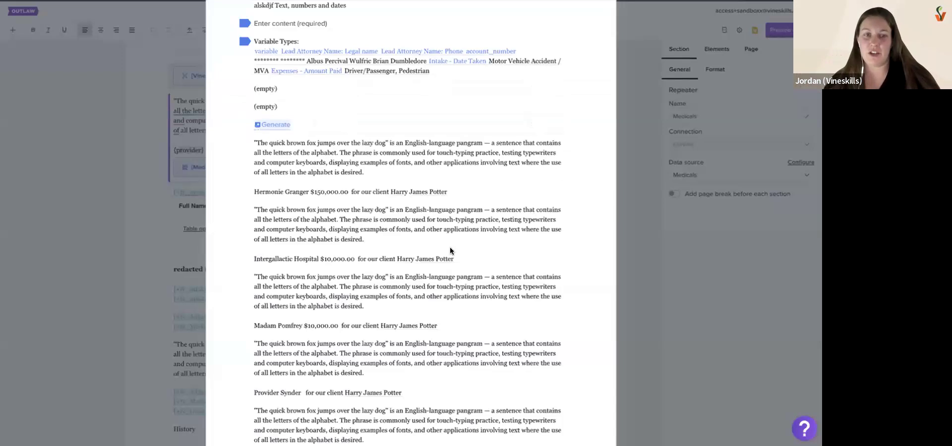
# Review the repeated paragraph with provider, balance and client for each record, and close the preview
pyautogui.scroll(-3, 450, 247)
pyautogui.scroll(-1, 451, 247)
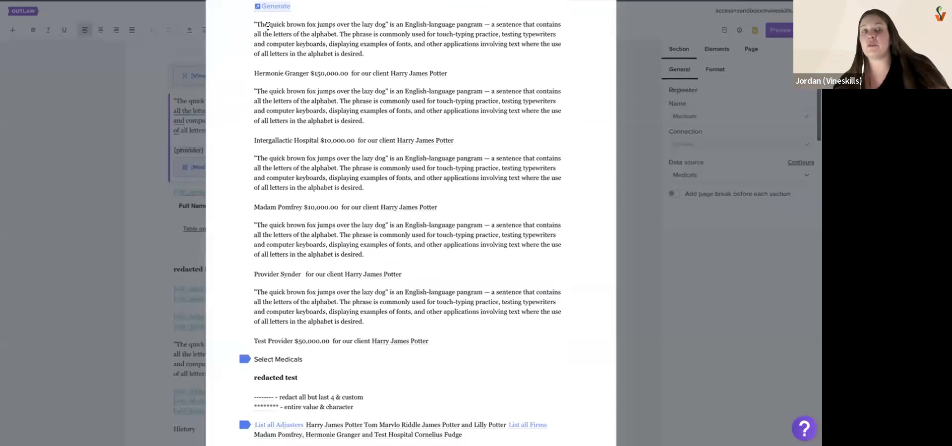
pyautogui.moveTo(255, 22); pyautogui.dragTo(254, 74)
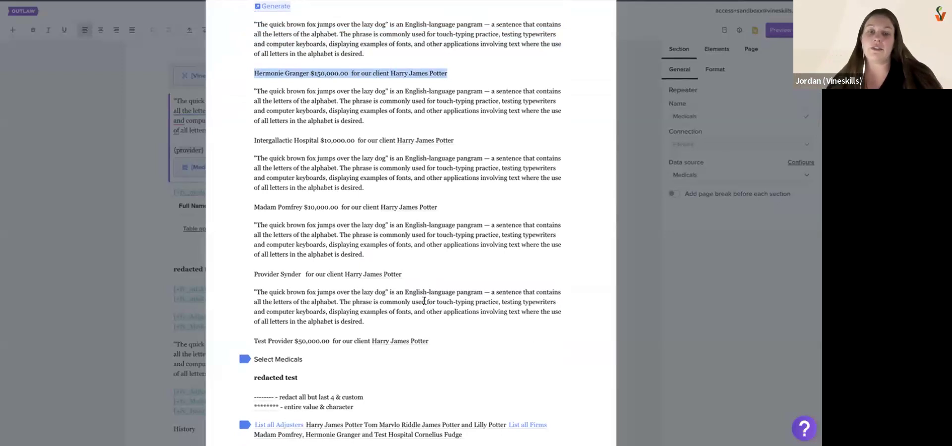
pyautogui.click(370, 318)
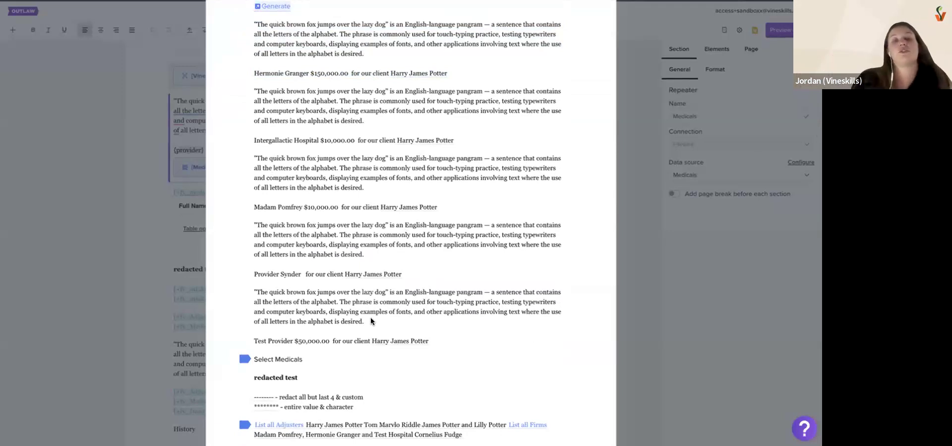
pyautogui.scroll(1, 410, 194)
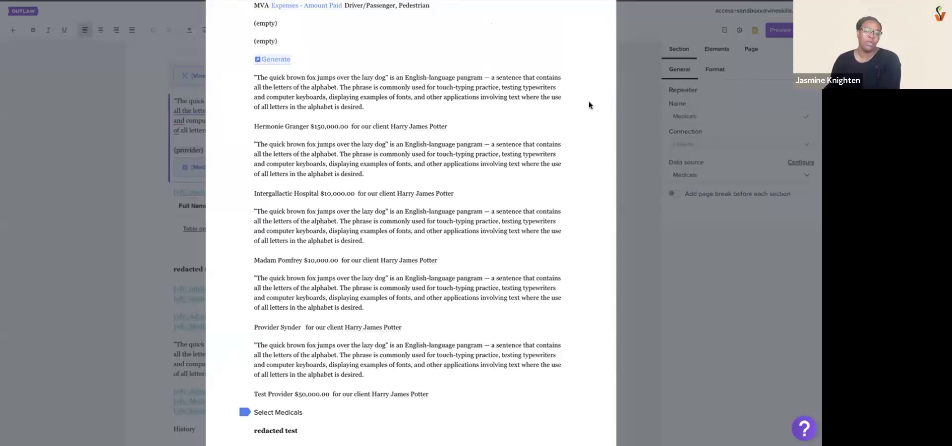
pyautogui.click(628, 129)
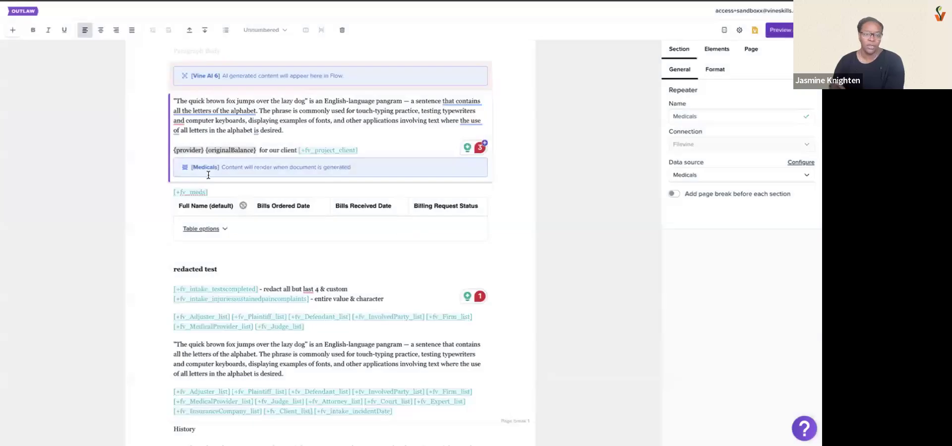
# Return to the Templates list and show the options for creating a new template
pyautogui.click(19, 9)
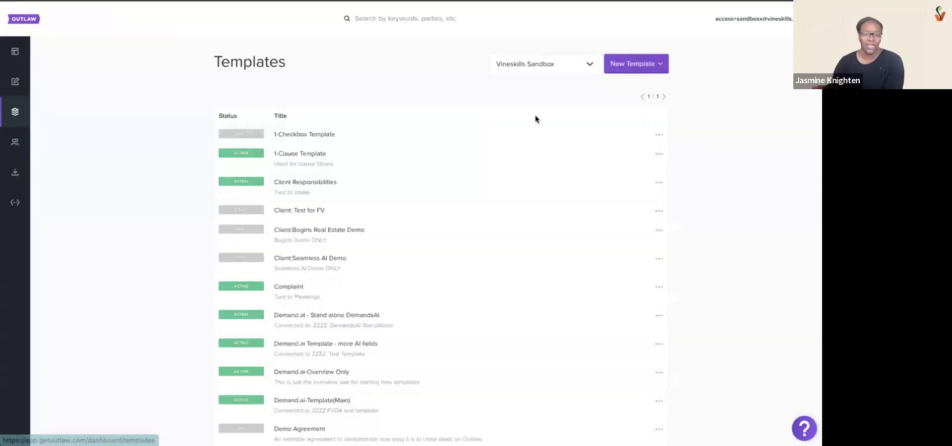
pyautogui.click(634, 63)
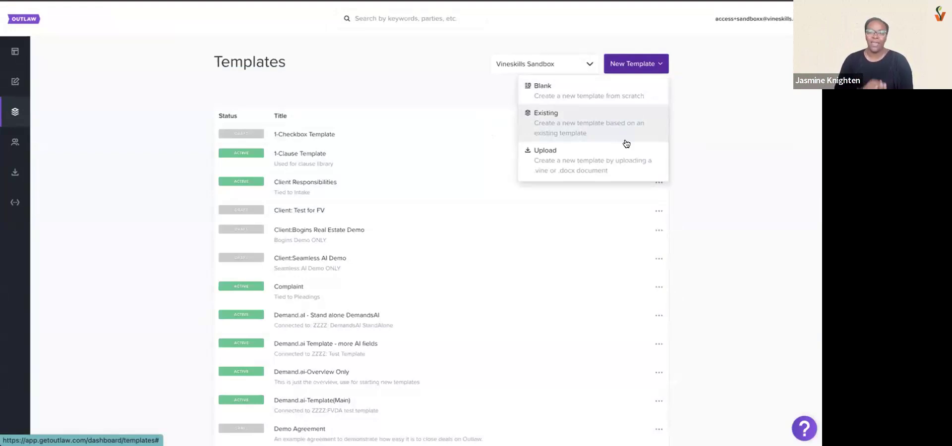
# Open the Vineskills Sandbox team's member list and examine the members' roles and the option for adding a member
pyautogui.click(15, 142)
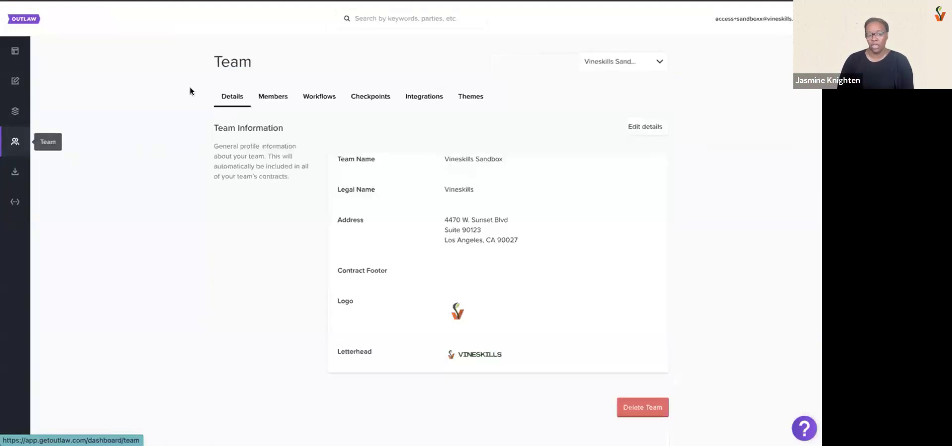
pyautogui.click(274, 96)
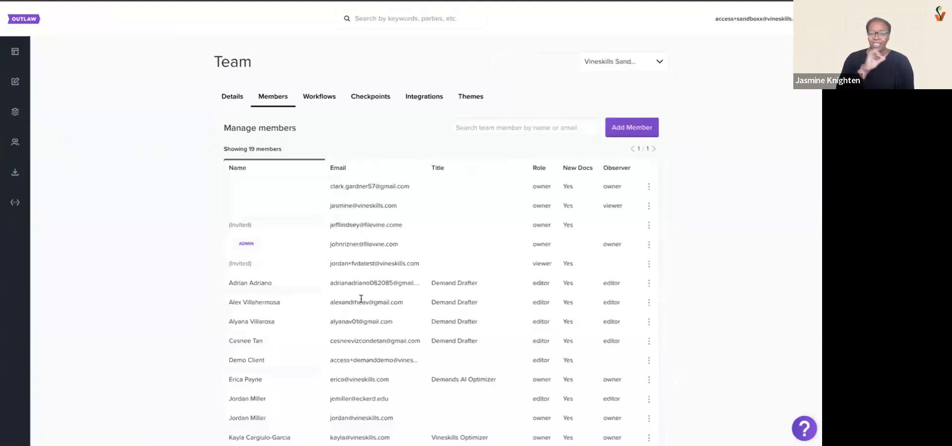
pyautogui.scroll(-1, 356, 296)
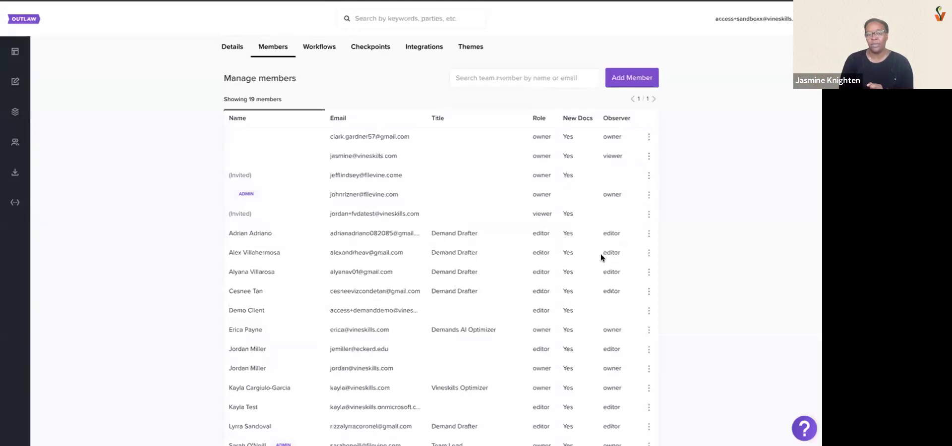
pyautogui.click(626, 83)
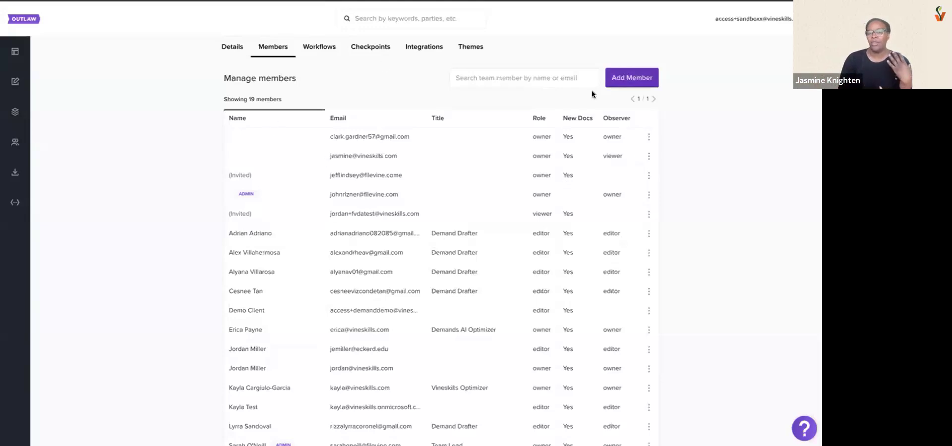
# Start adding a new team member, review the Viewer role's description, and set the team role to Editor
pyautogui.click(512, 79)
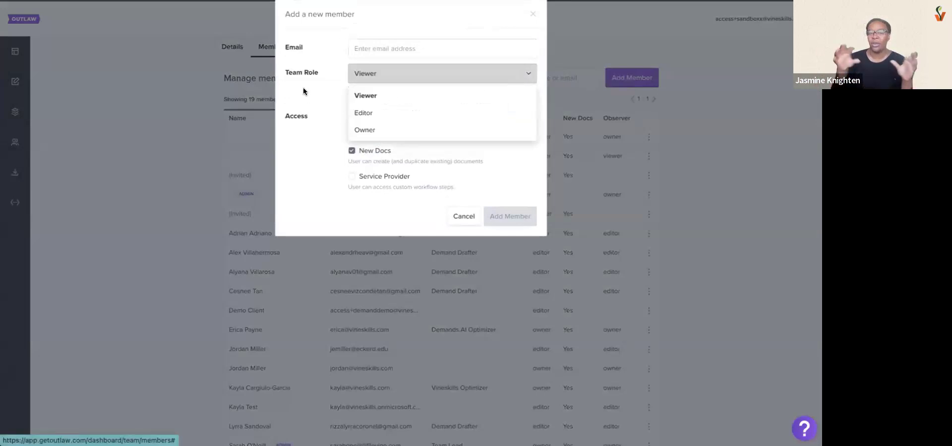
pyautogui.click(319, 90)
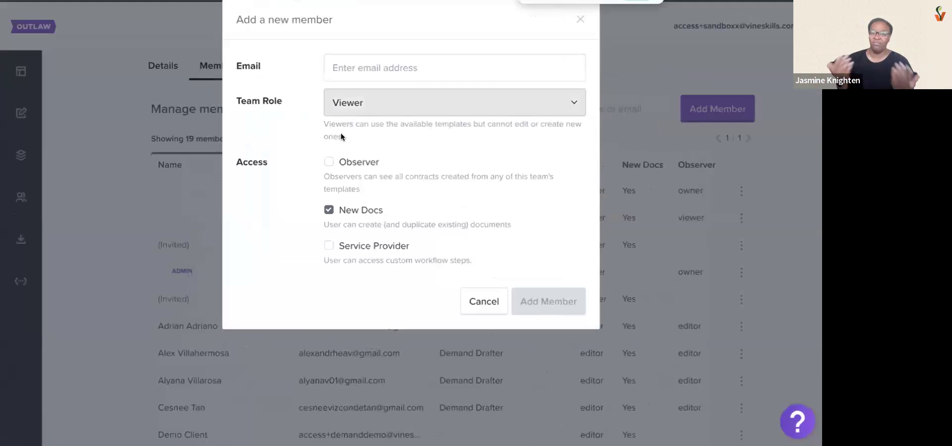
pyautogui.moveTo(322, 126); pyautogui.dragTo(538, 98)
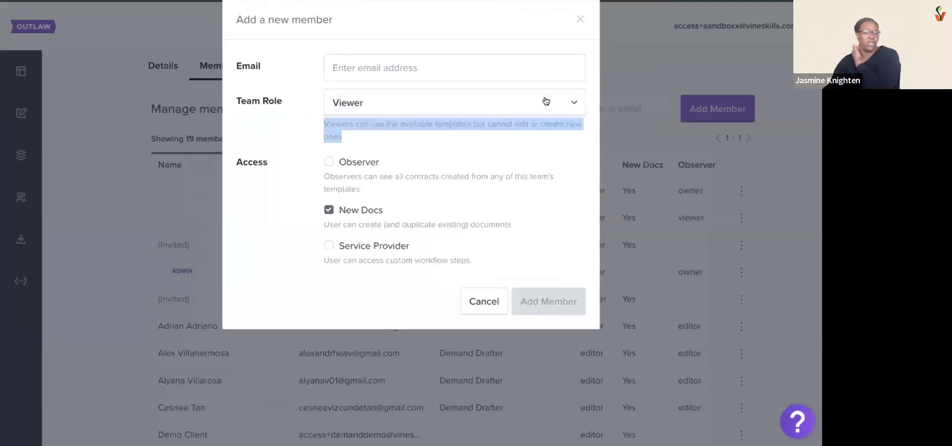
pyautogui.click(491, 110)
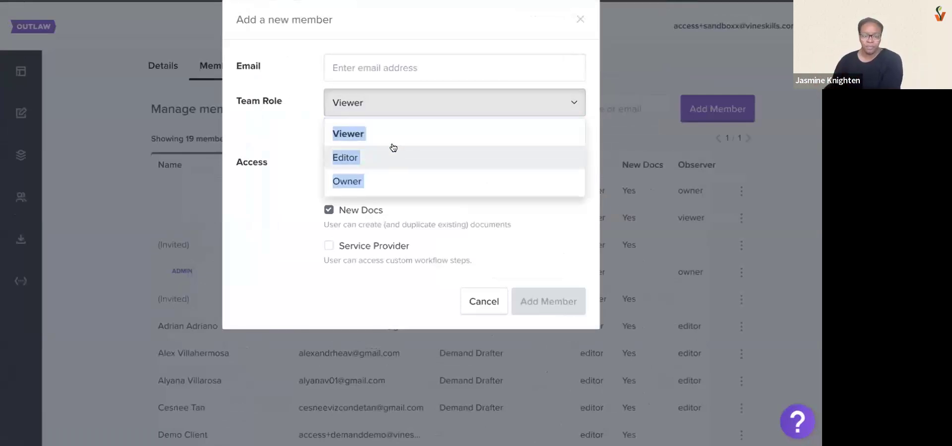
pyautogui.click(394, 150)
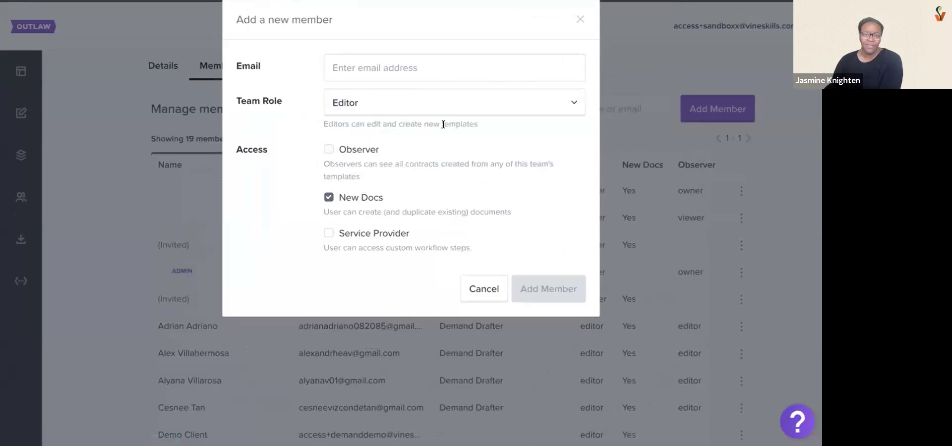
# Grant the new member Observer access and set their role for opening observed documents to Editor
pyautogui.click(373, 150)
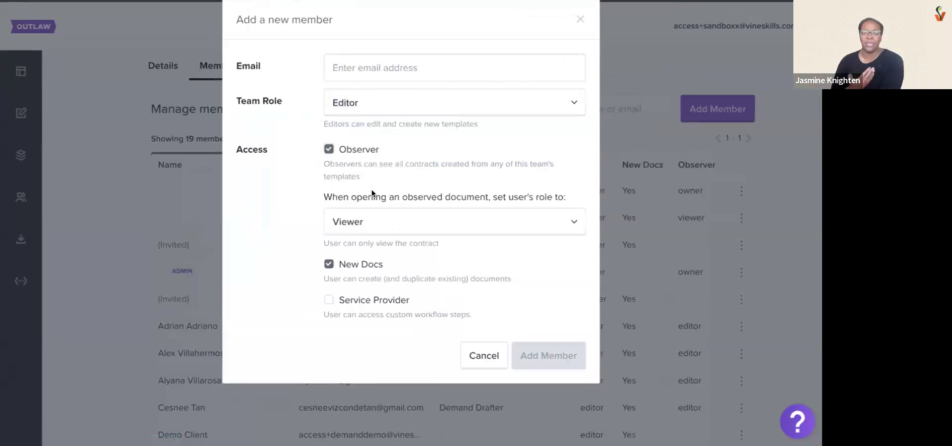
pyautogui.click(377, 231)
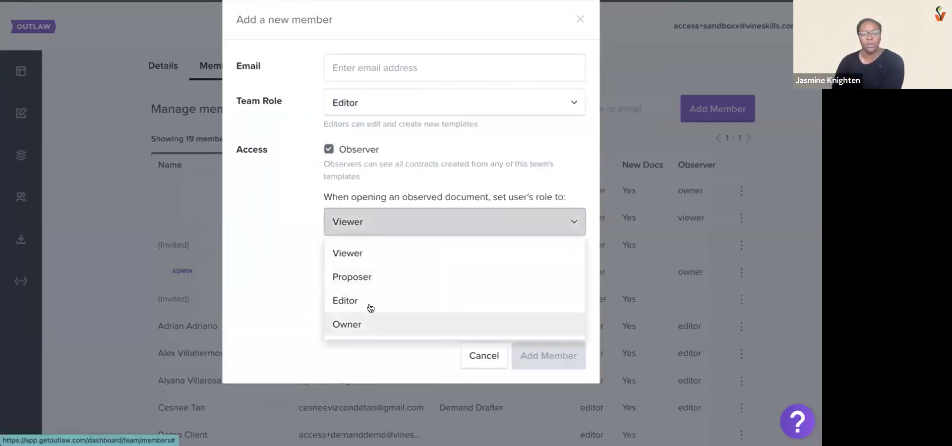
pyautogui.click(355, 232)
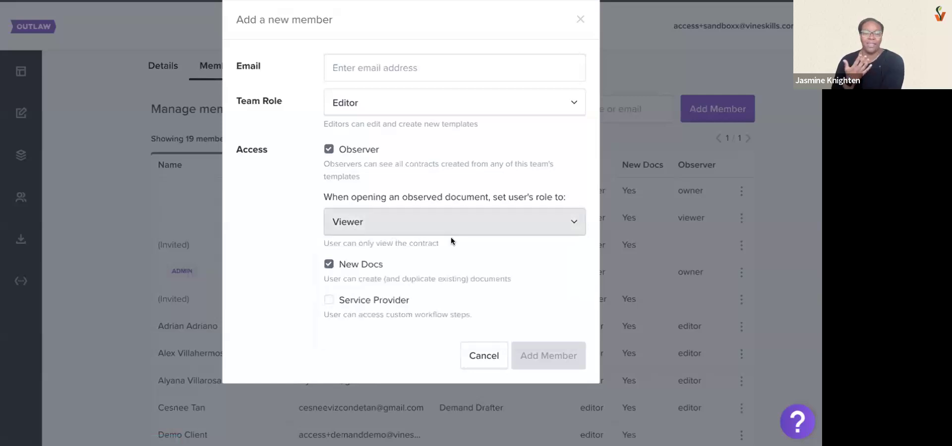
pyautogui.moveTo(444, 243); pyautogui.dragTo(368, 215)
pyautogui.click(368, 218)
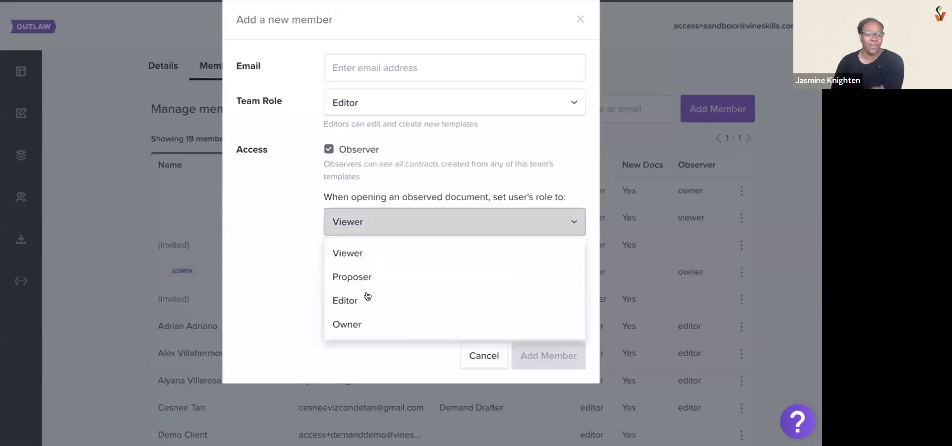
pyautogui.click(367, 298)
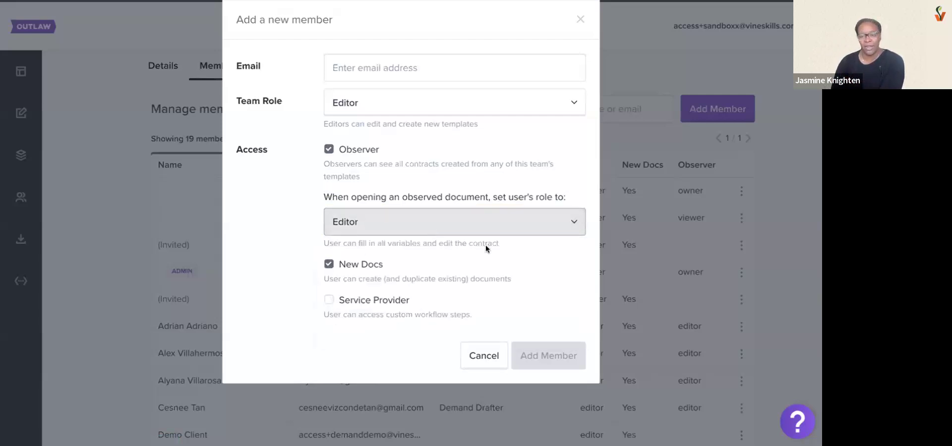